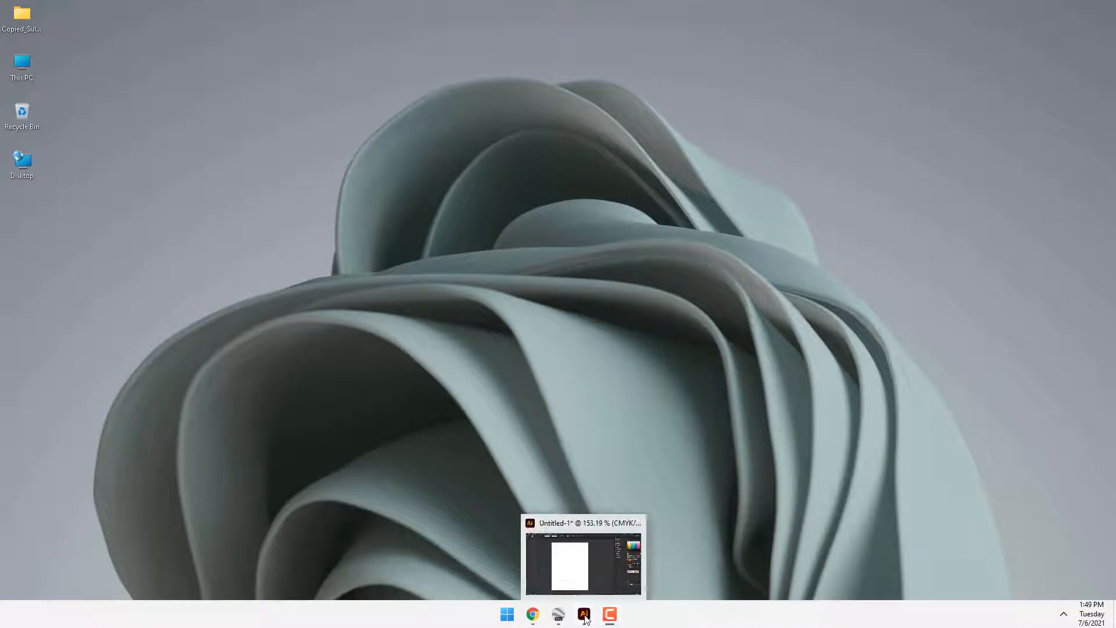
Step: Switch to Illustrator and draw a quarter arc about 386 by 379 pt with a 0.25 pt stroke on the artboard
click(588, 614)
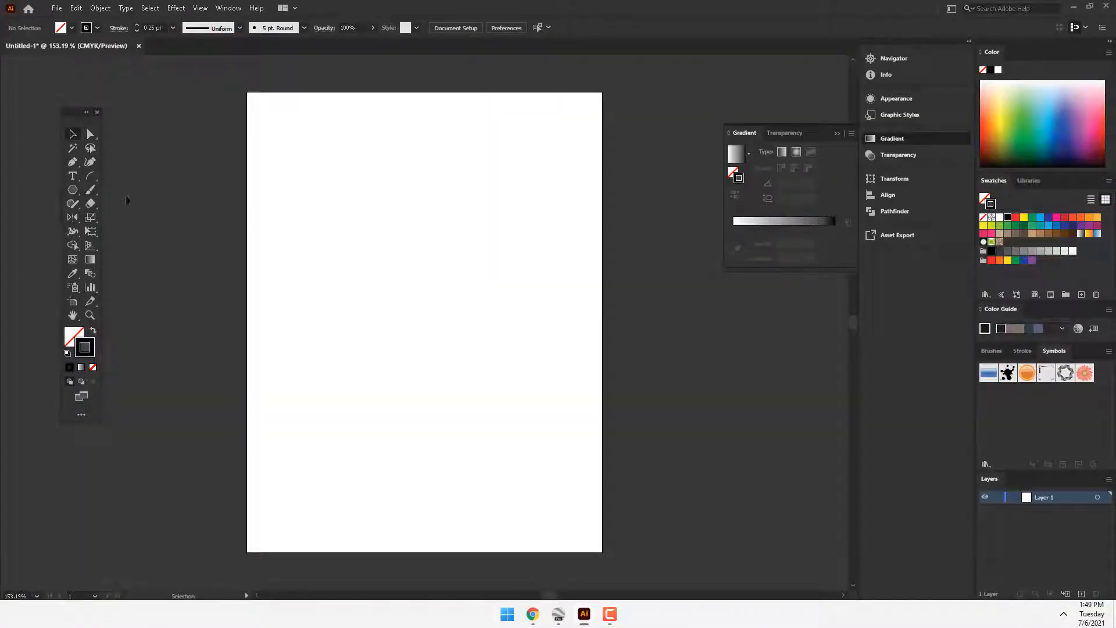
drag(74, 219, 127, 217)
click(92, 172)
mouse_move(328, 205)
mouse_down()
mouse_move(512, 414)
mouse_move(552, 423)
mouse_up()
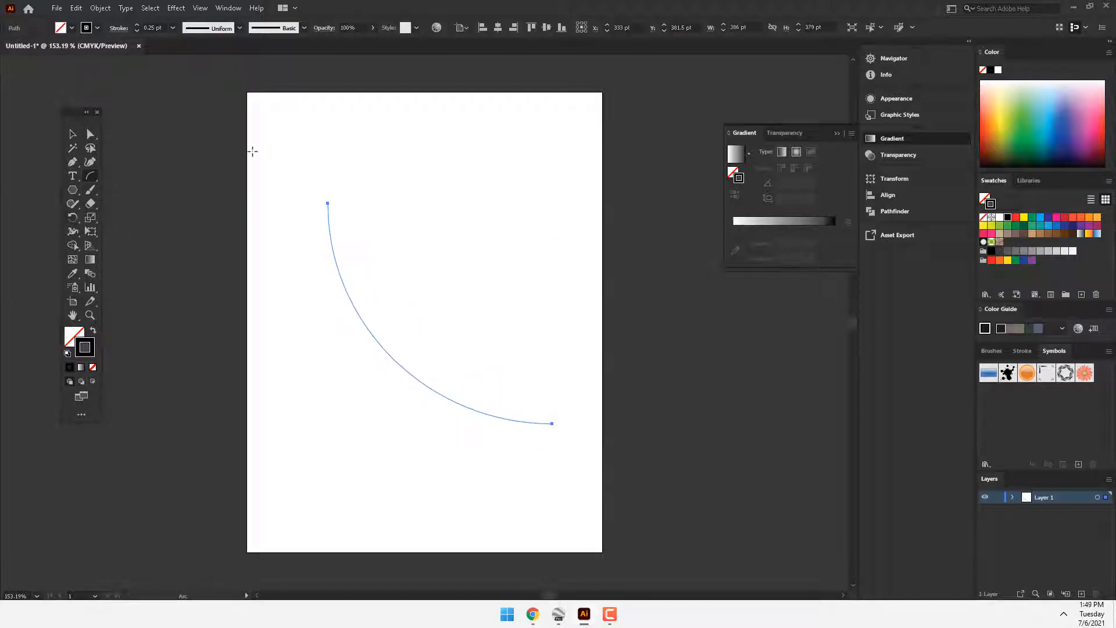
click(173, 27)
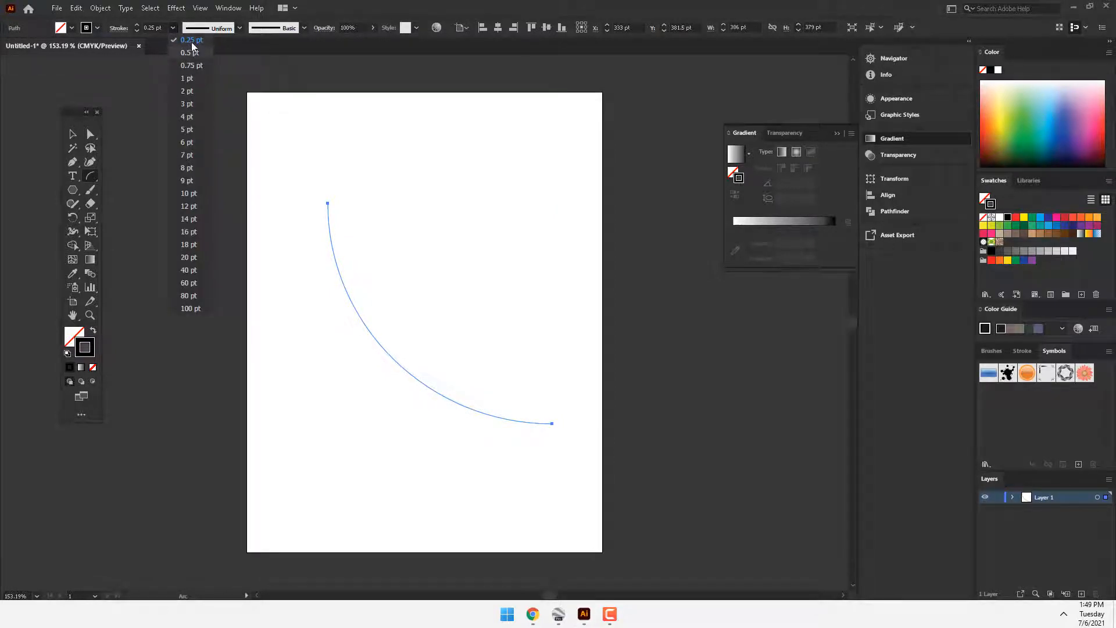
click(191, 40)
Step: Rotate a copy of the arc slightly about its center and repeat the transformation to build a fan of arcs
click(72, 217)
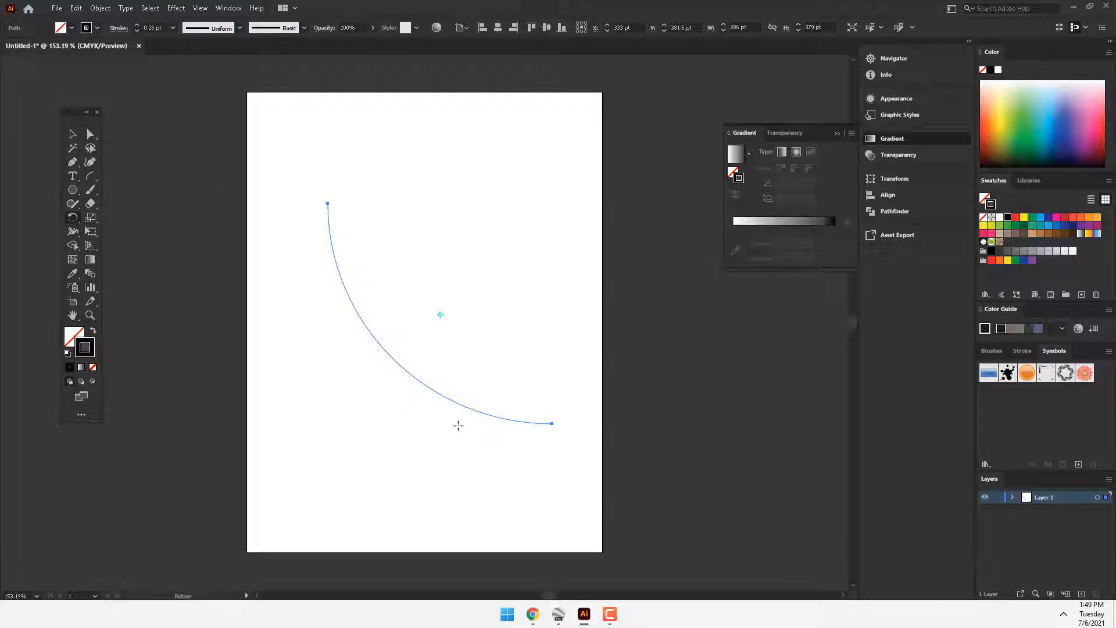
drag(474, 410, 491, 407)
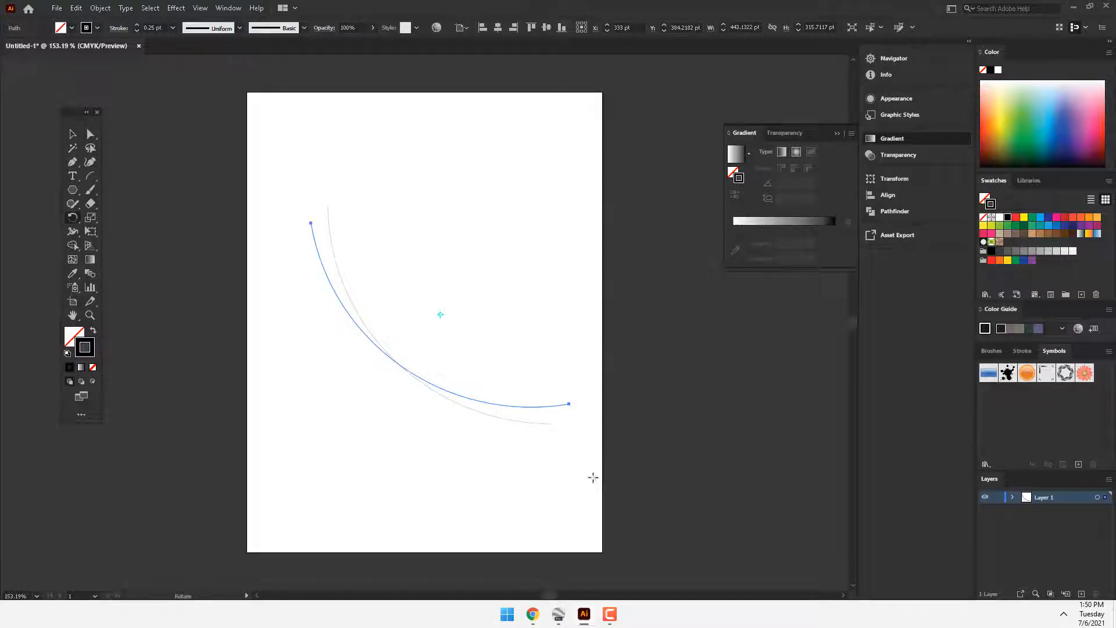
key(ctrl+d)
key(ctrl+d)
key(ctrl+d)
key(ctrl+d)
key(ctrl+d)
key(ctrl+d)
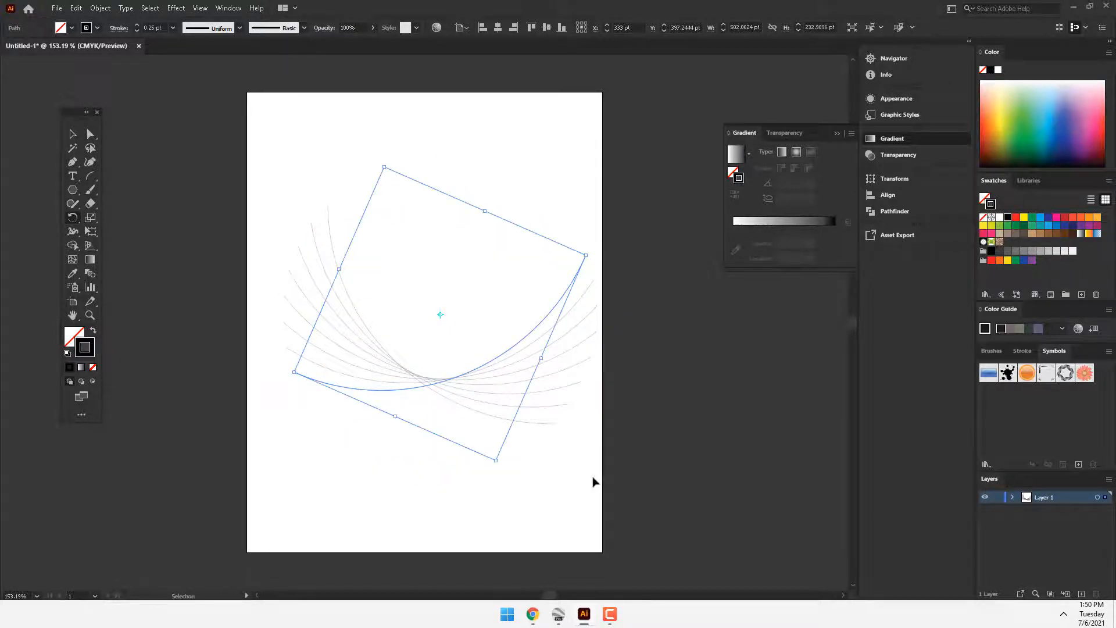
Step: Replace all the arcs with a tilted five-pointed star, squashed to about 179 by 108 pt
key(ctrl+a)
key(Delete)
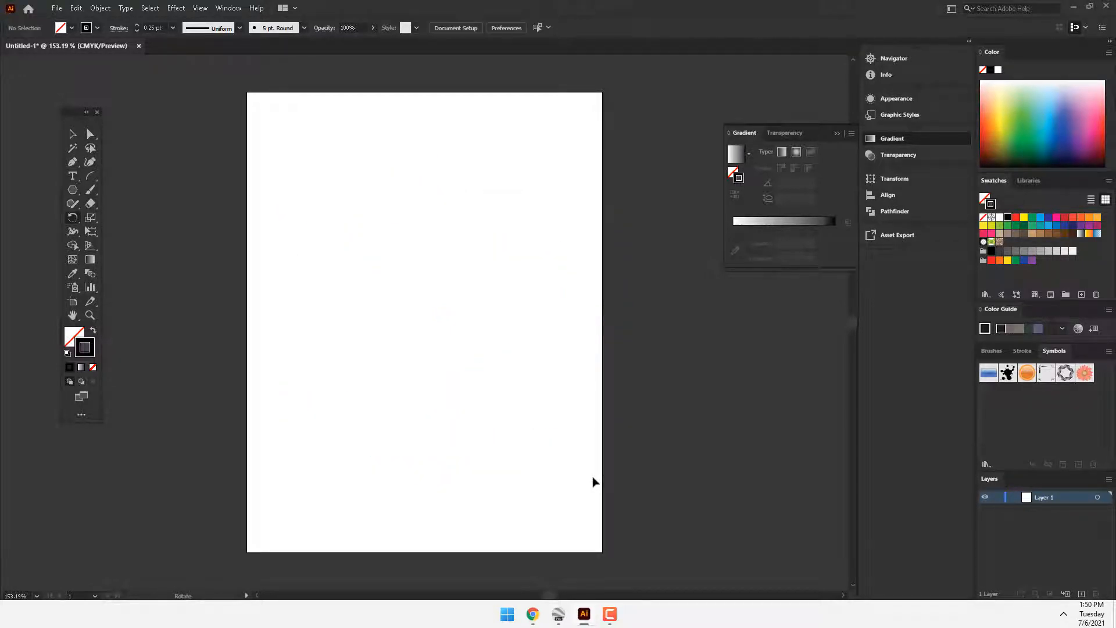
drag(72, 217, 94, 231)
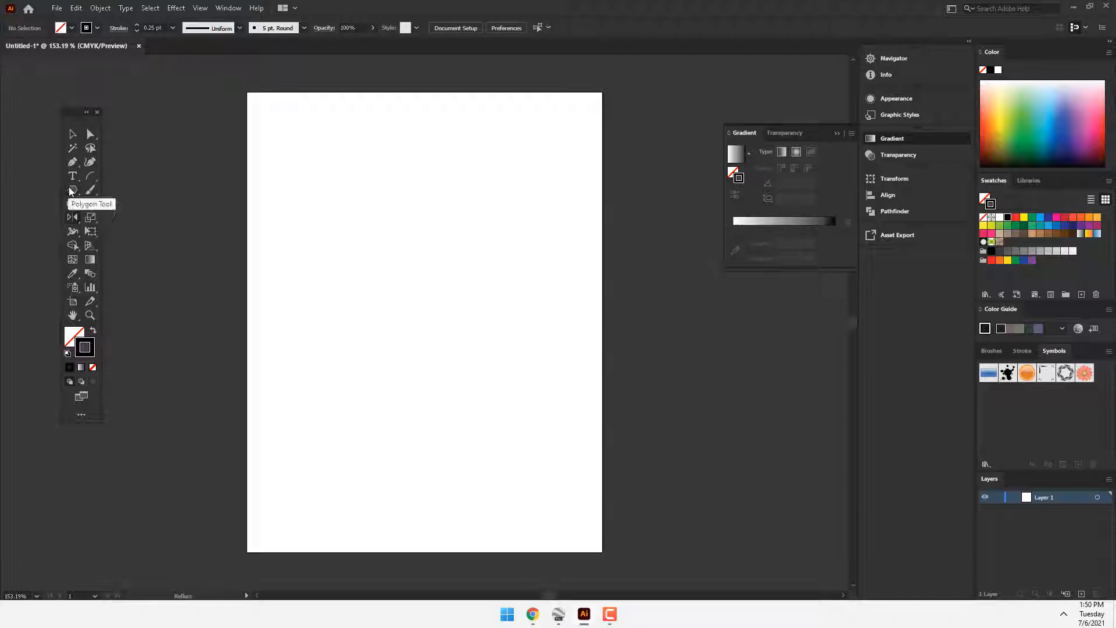
drag(72, 189, 130, 244)
drag(337, 236, 392, 265)
click(76, 135)
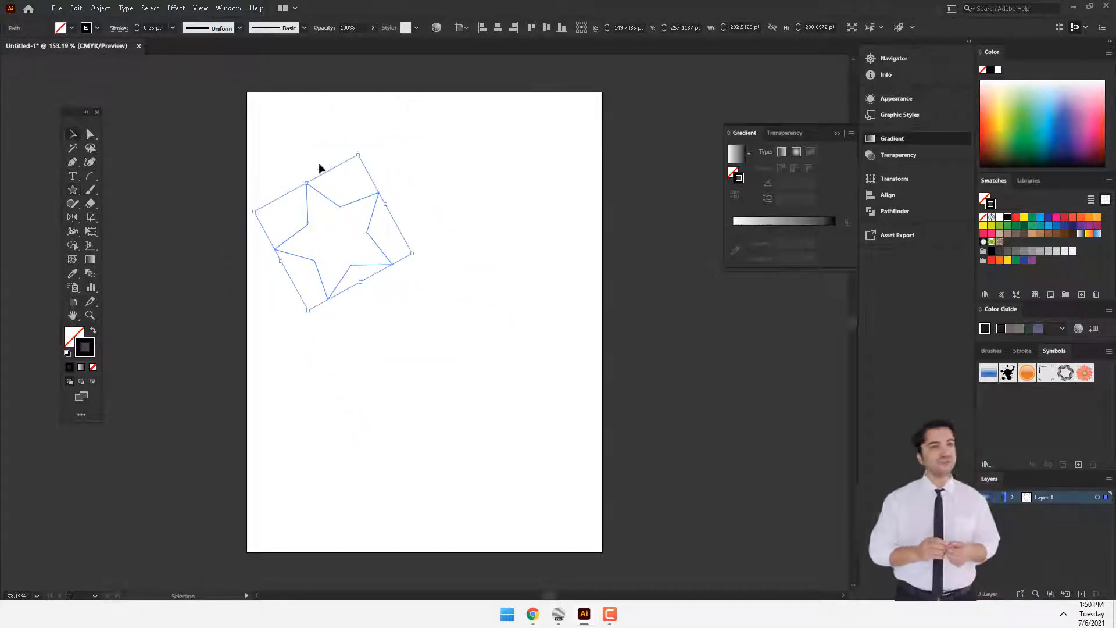
drag(311, 177, 357, 250)
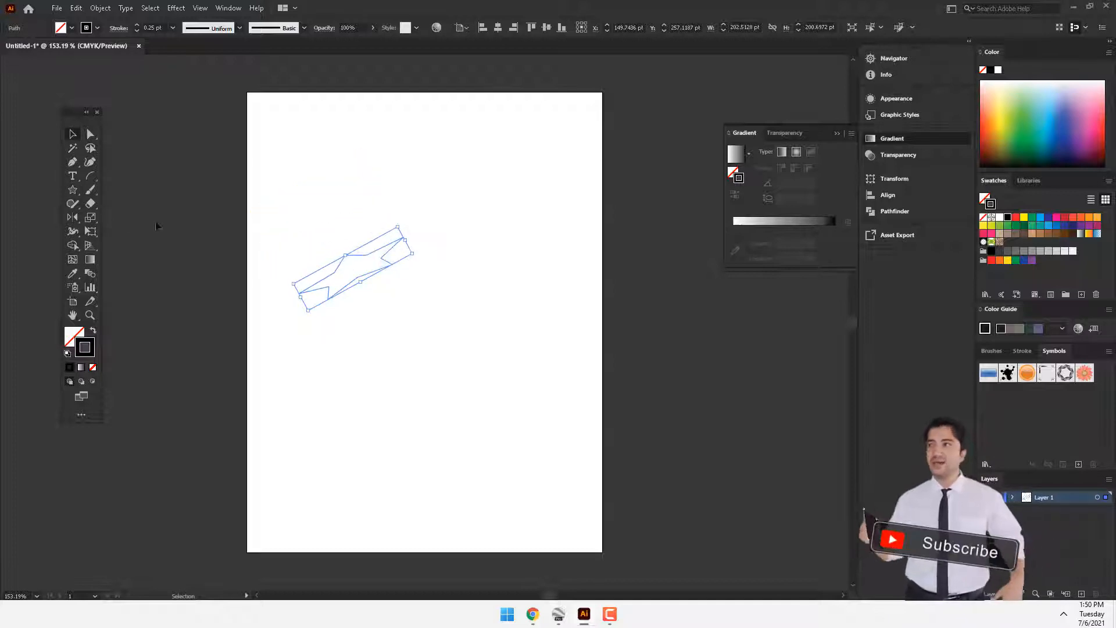
Step: Compare horizontal and vertical reflection of the flattened star, and create a copy reflected across the vertical axis
click(74, 218)
drag(75, 217, 132, 232)
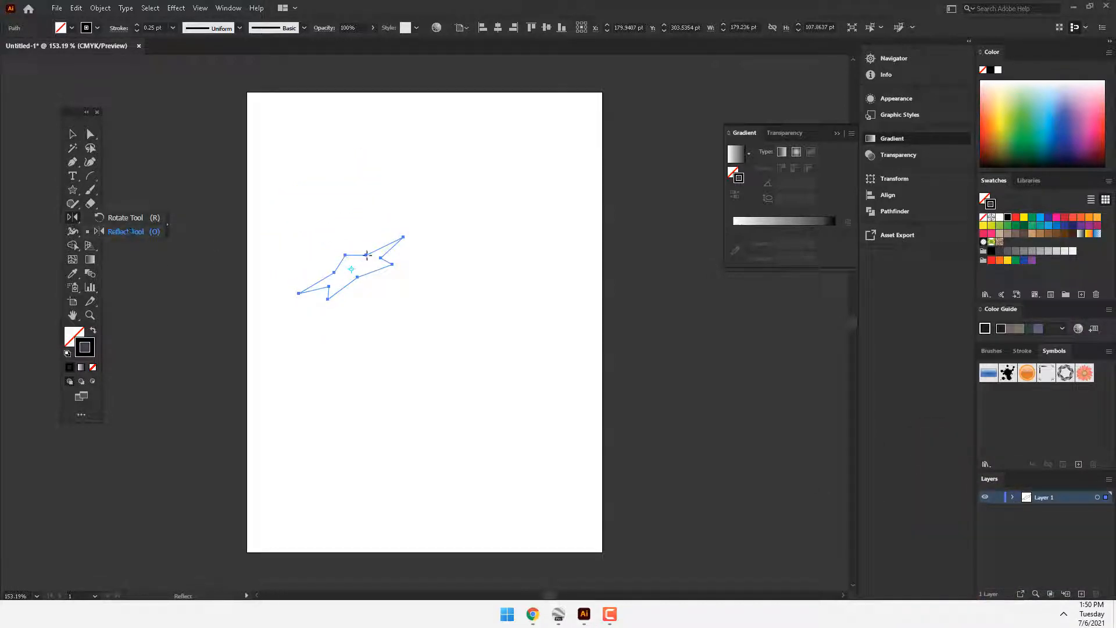
right_click(369, 255)
mouse_move(405, 452)
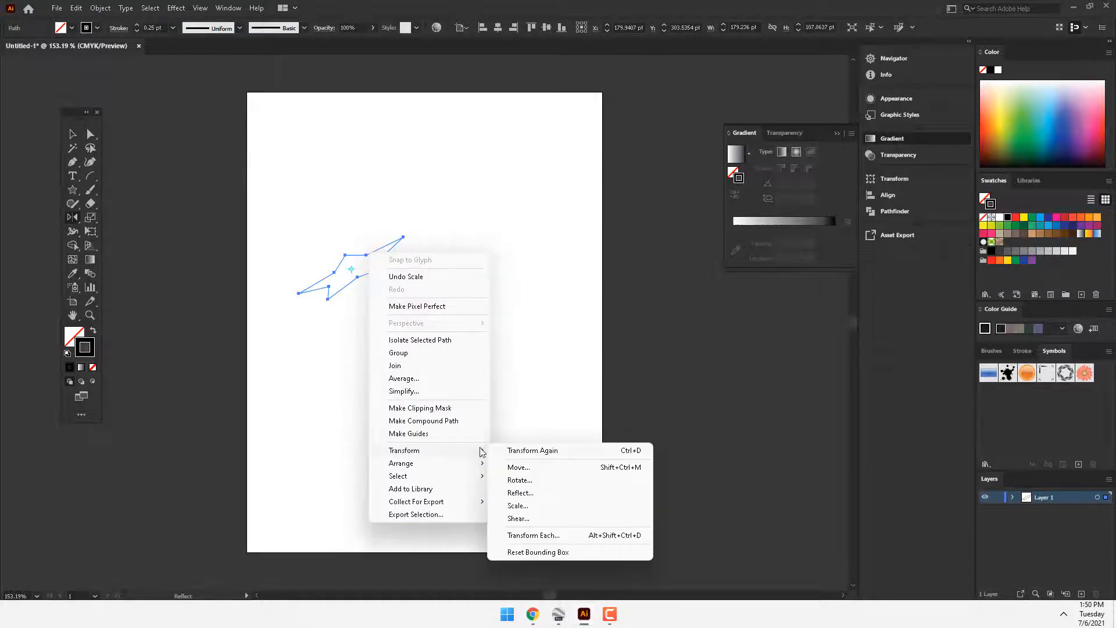
click(520, 493)
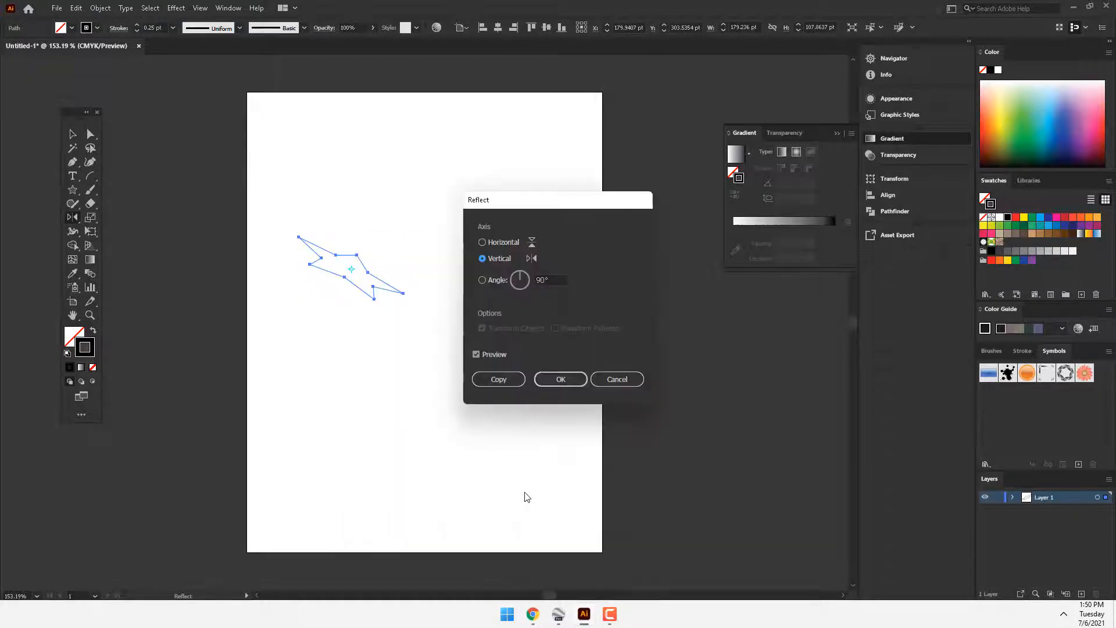
click(503, 243)
click(496, 258)
click(501, 243)
click(497, 259)
click(504, 243)
click(499, 259)
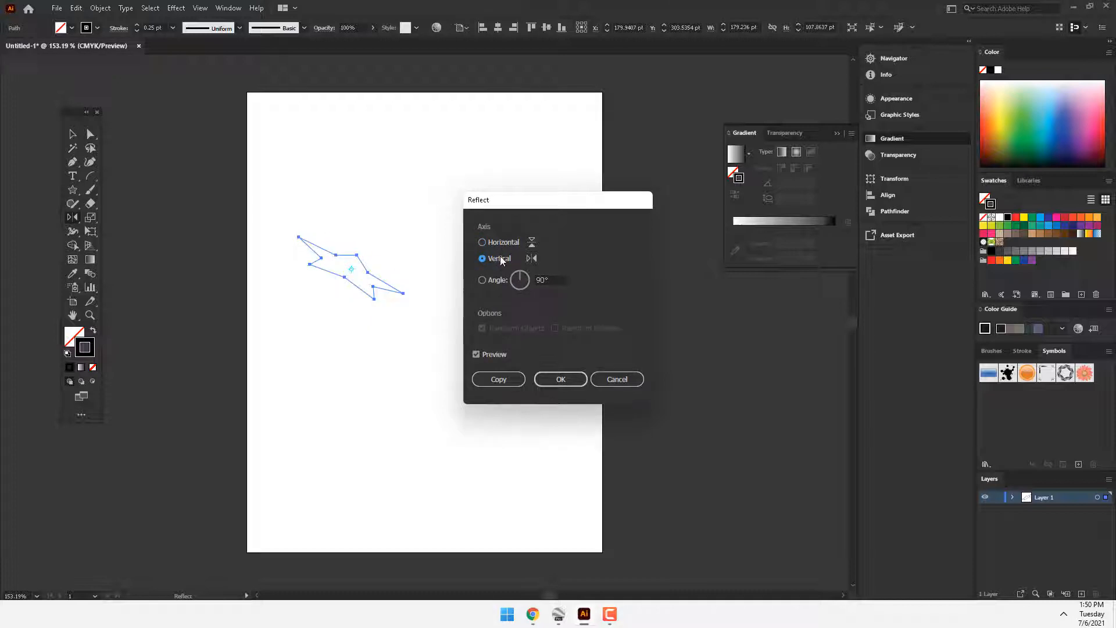
click(499, 379)
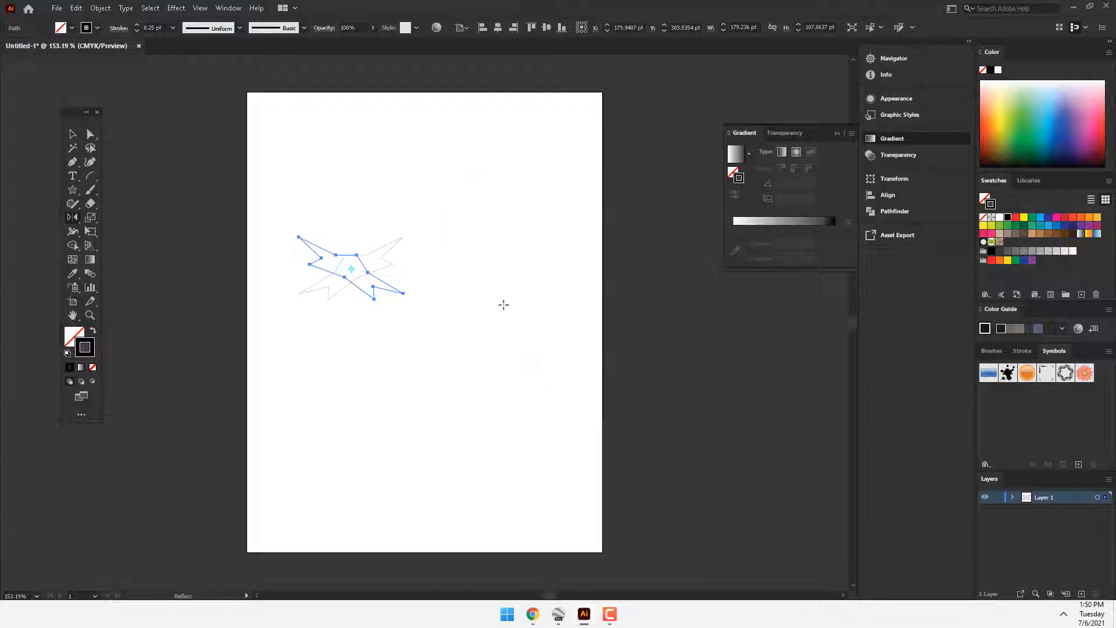
Step: Delete both flattened stars and draw a new five-pointed star in the middle of the artboard
key(ctrl+a)
key(Delete)
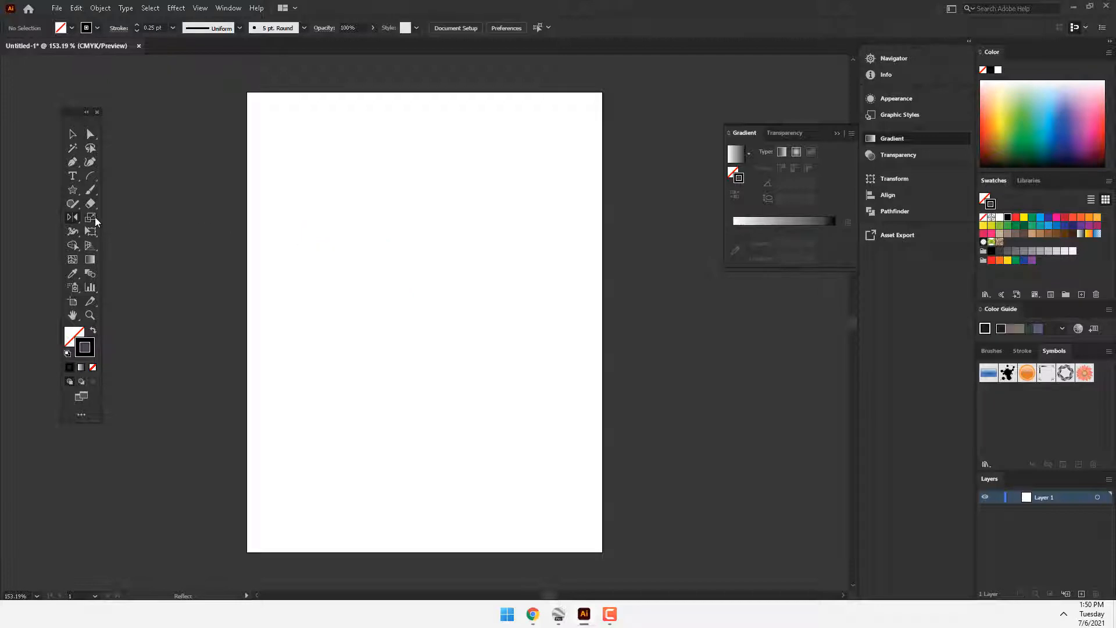
click(92, 220)
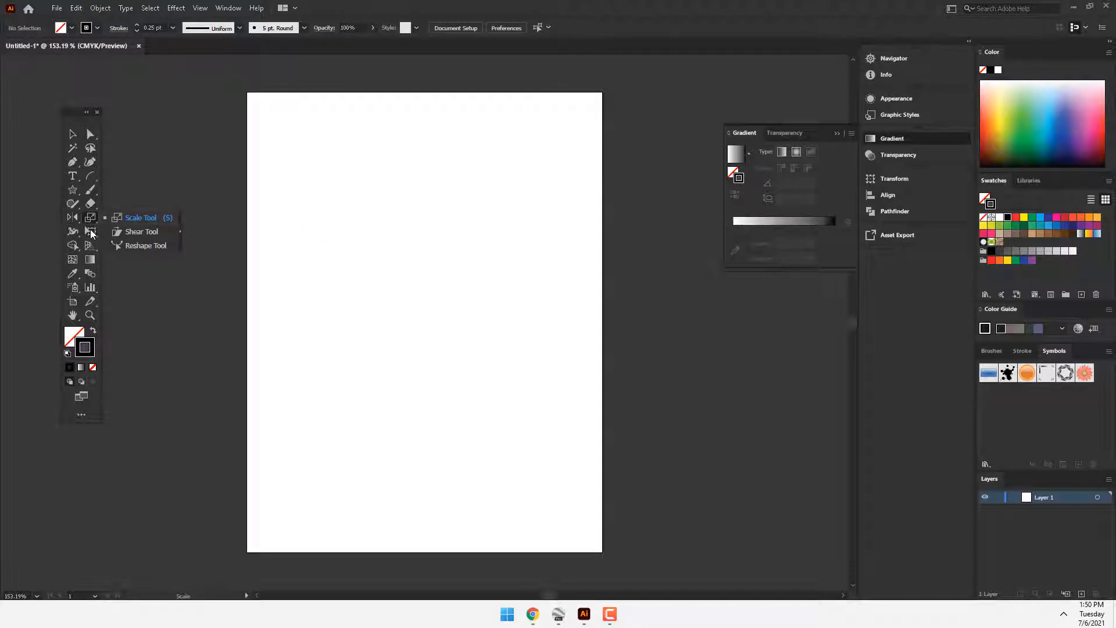
click(91, 233)
click(89, 218)
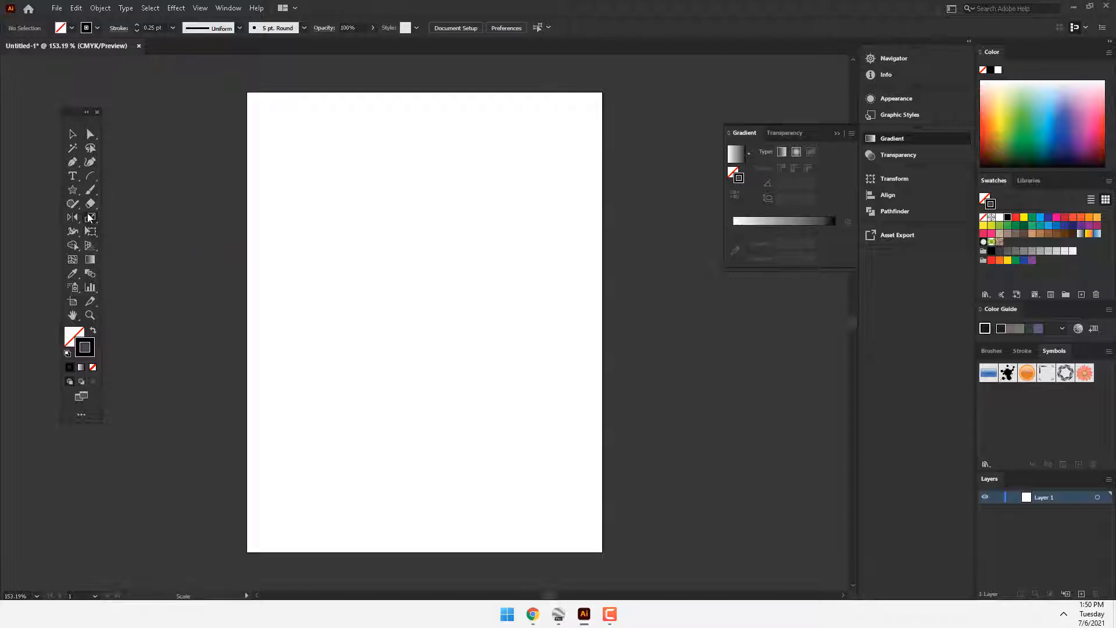
click(89, 218)
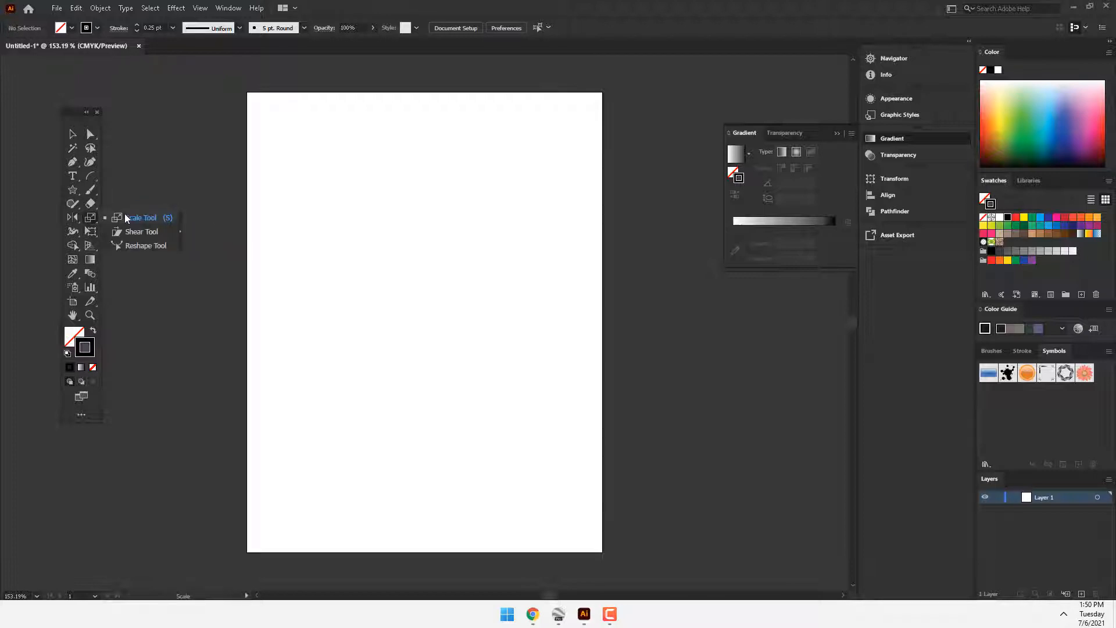
click(72, 190)
click(123, 246)
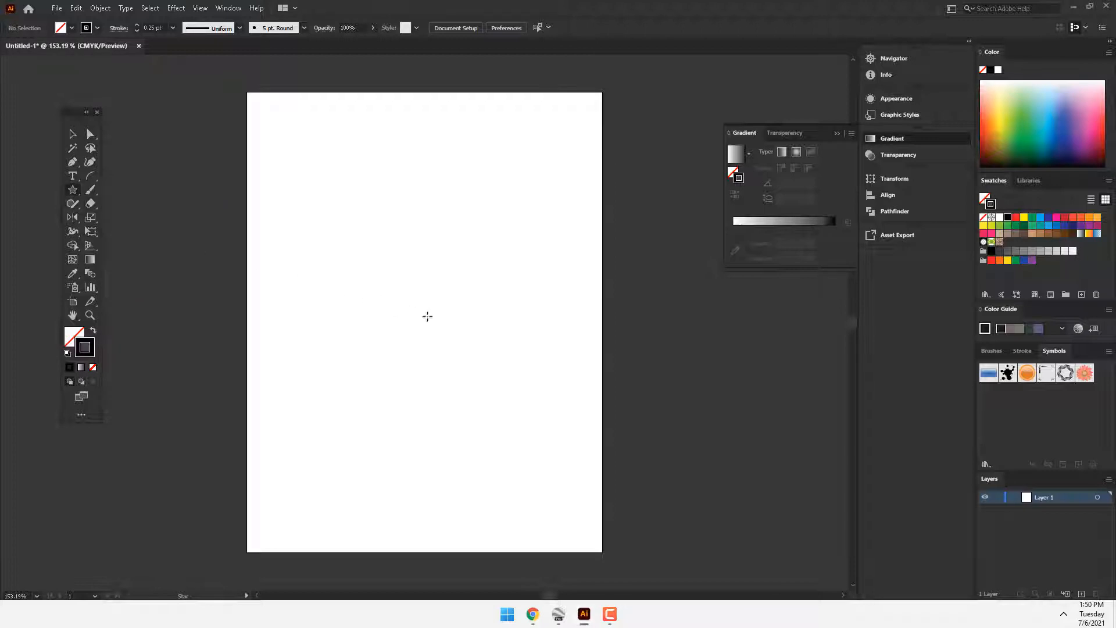
drag(426, 316, 489, 391)
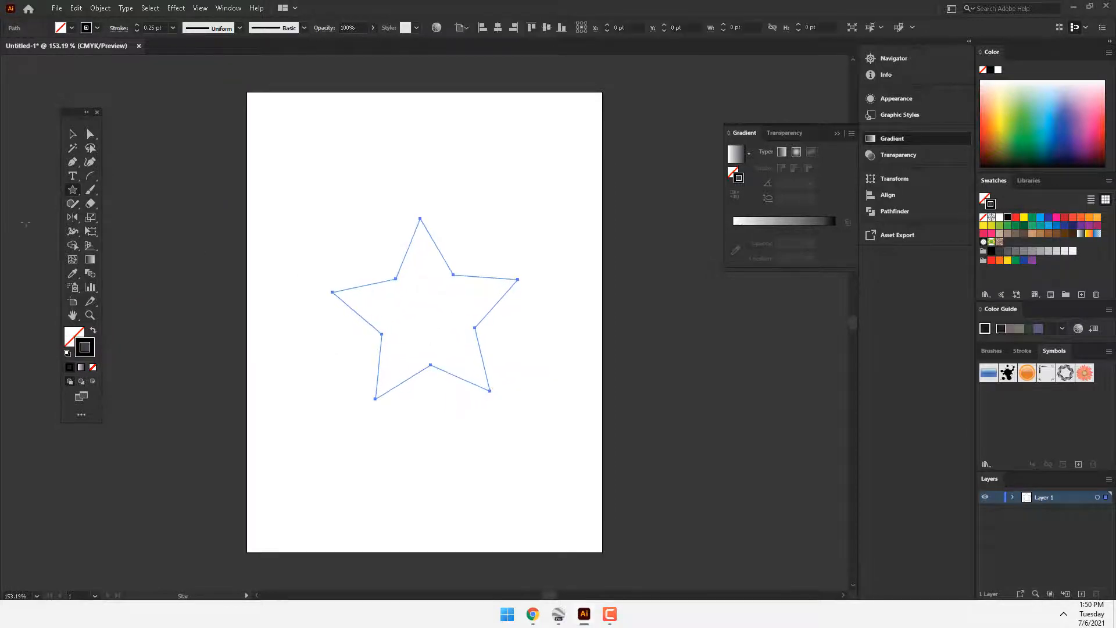
Step: Enlarge the star about its center to about 533 by 523 pt with the Scale tool
click(88, 219)
click(129, 219)
drag(485, 290, 516, 274)
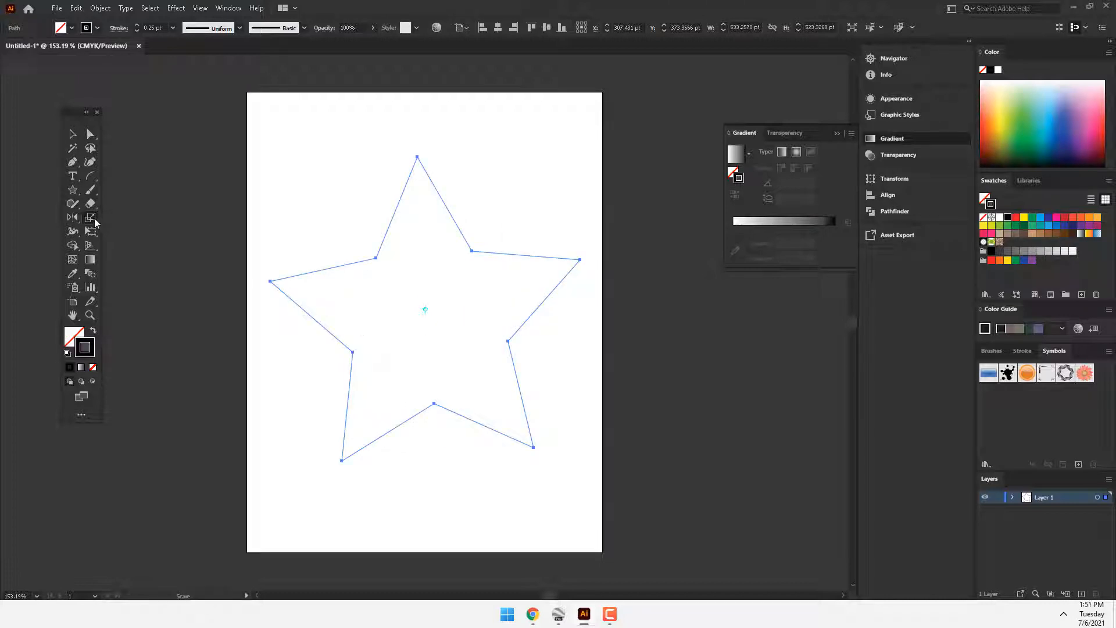
Step: Try shearing the enlarged star with the Shear tool
drag(94, 223, 154, 237)
drag(504, 265, 201, 312)
click(93, 217)
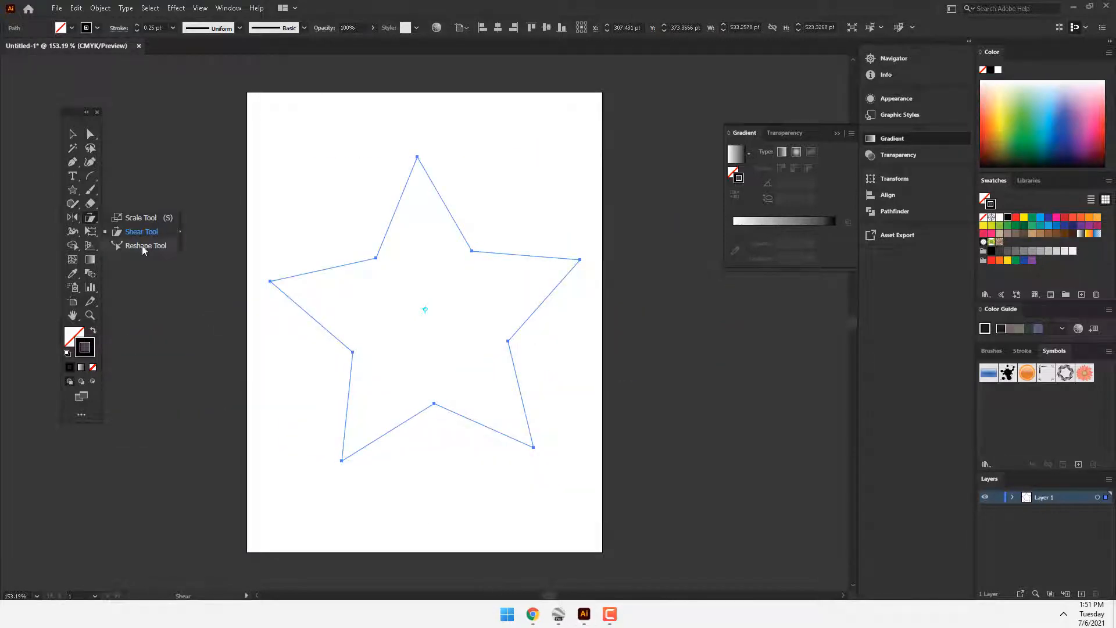
click(142, 246)
key(v)
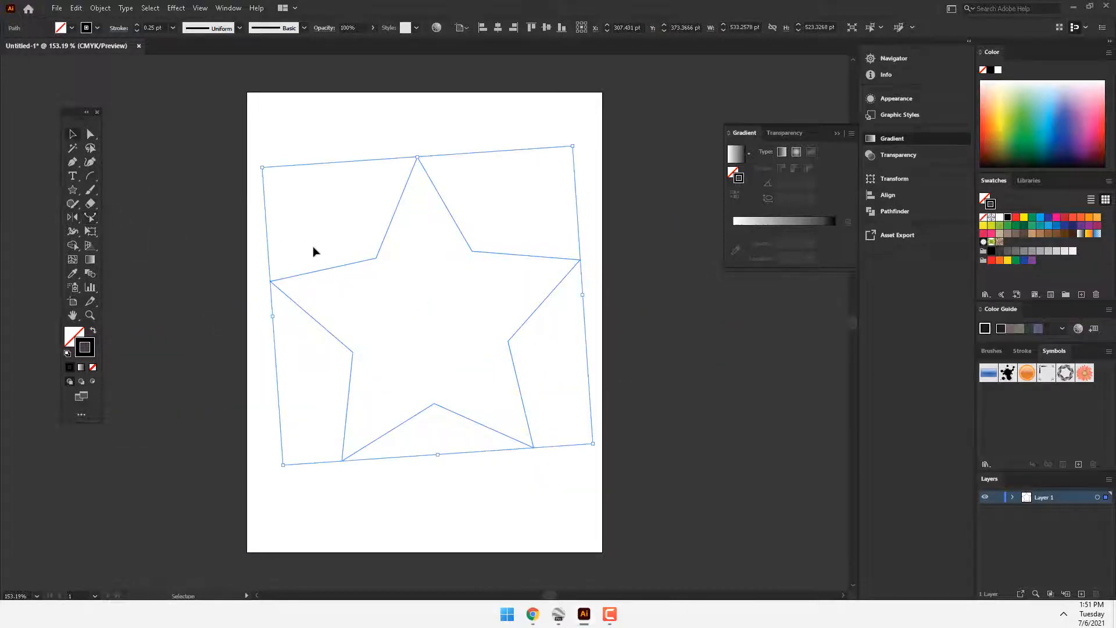
Step: Delete the star and draw a rectangle about 409 by 233 pt in the upper part of the artboard
key(Delete)
click(73, 190)
click(102, 191)
drag(312, 184, 420, 239)
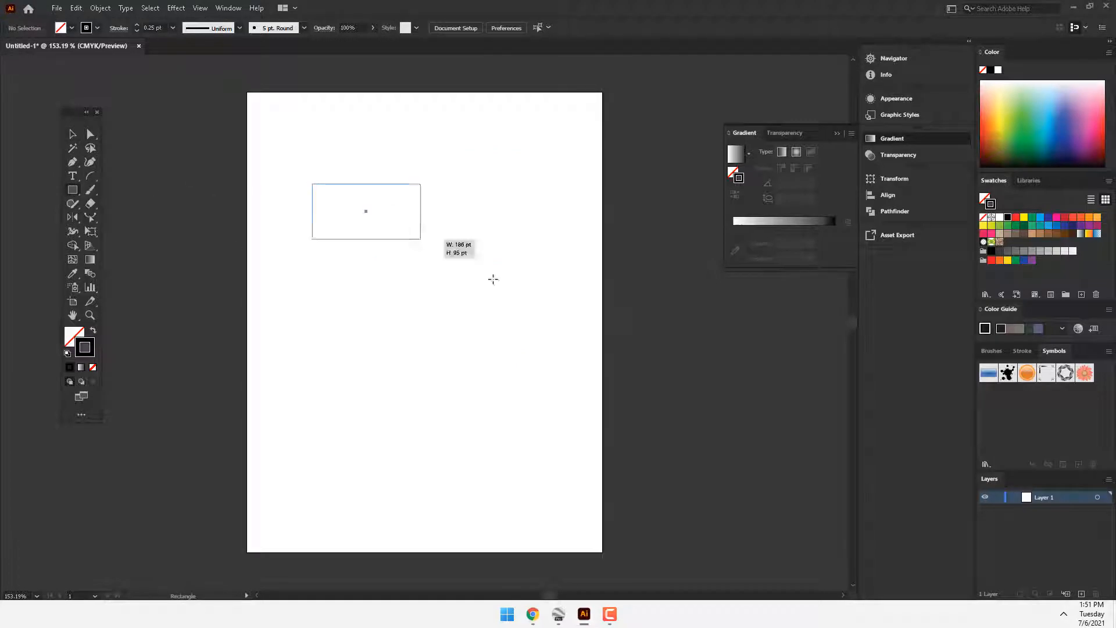
drag(493, 279, 550, 319)
Step: Add an anchor midway along the rectangle's bottom edge with the Reshape tool and pull it up to about X 329, Y 321 pt, arching the edge
click(93, 217)
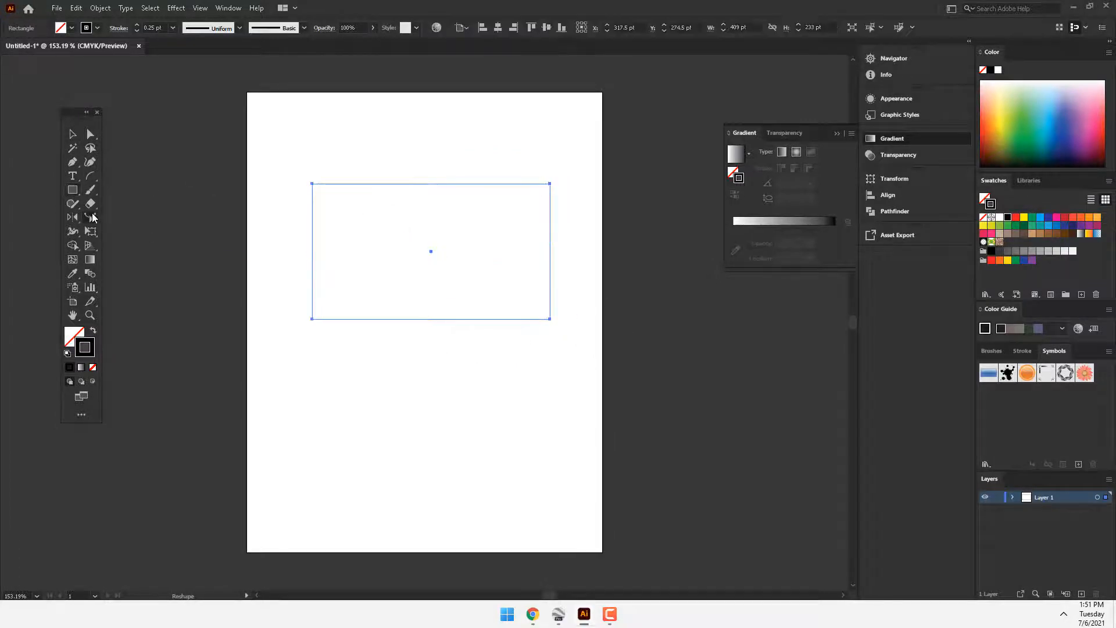
drag(93, 217, 132, 244)
click(430, 320)
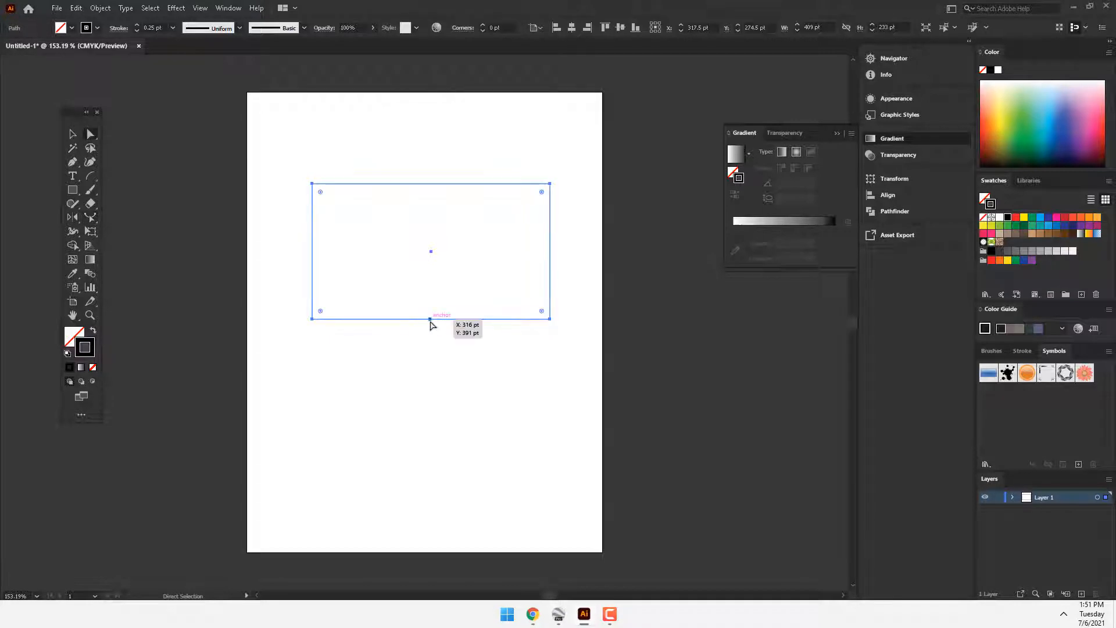
key(a)
drag(430, 319, 437, 285)
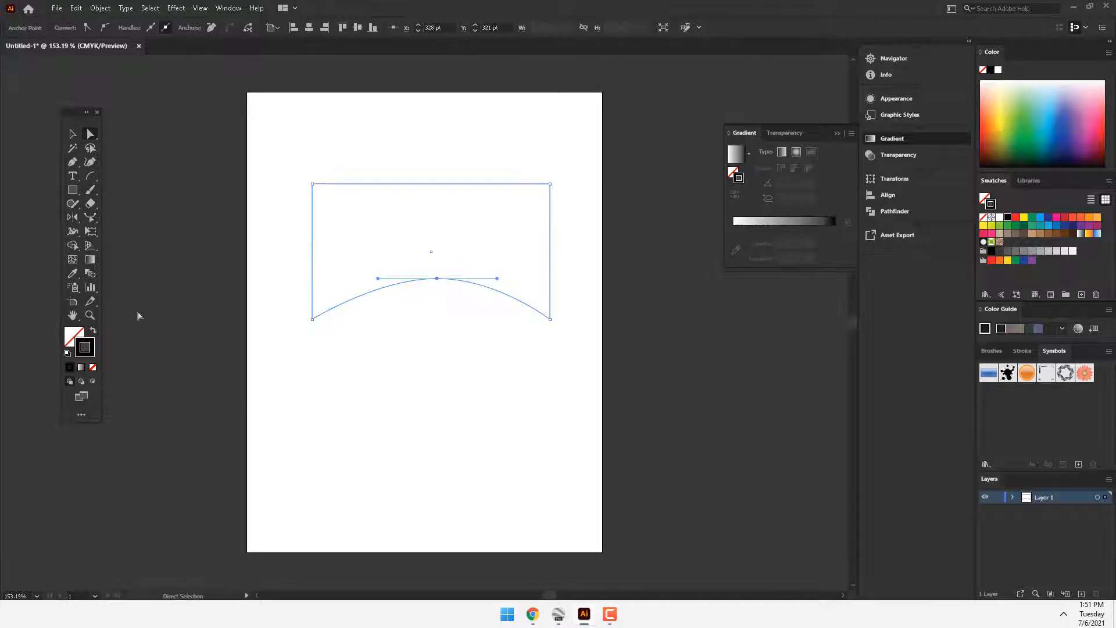
Step: Try distorting the arched rectangle from its top-right corner using Free Transform in Free Distort mode
click(90, 217)
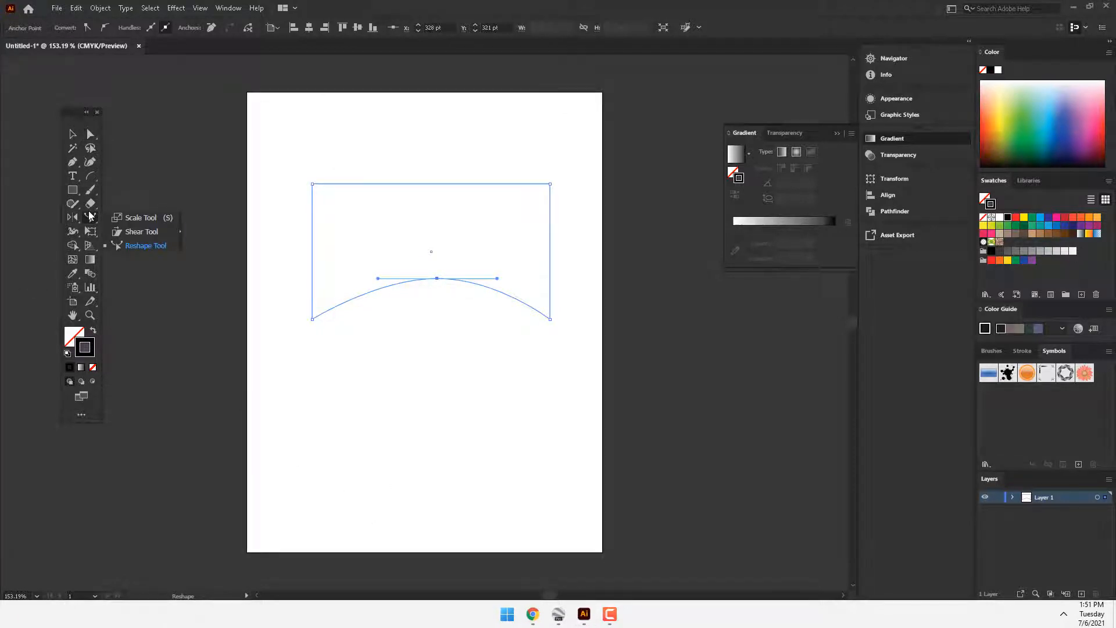
click(90, 230)
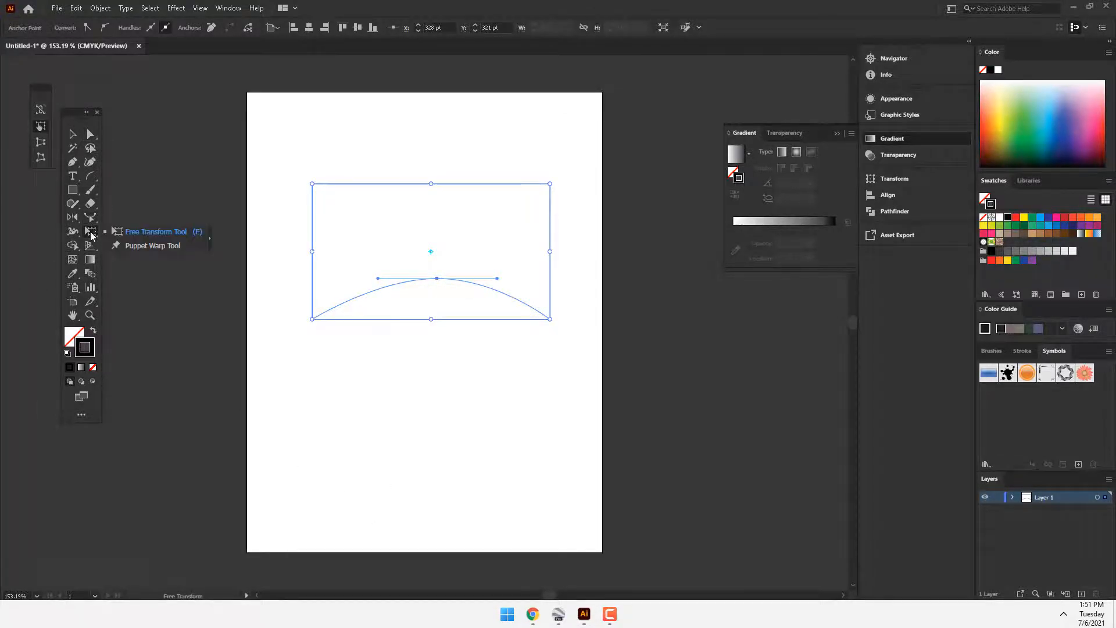
click(144, 232)
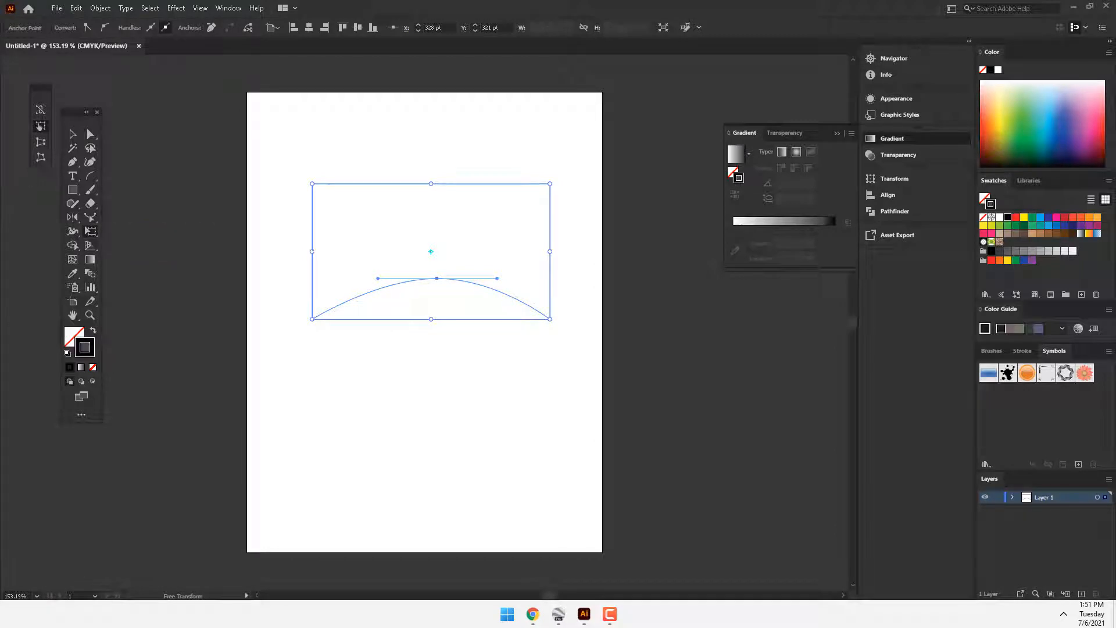
drag(68, 118, 62, 195)
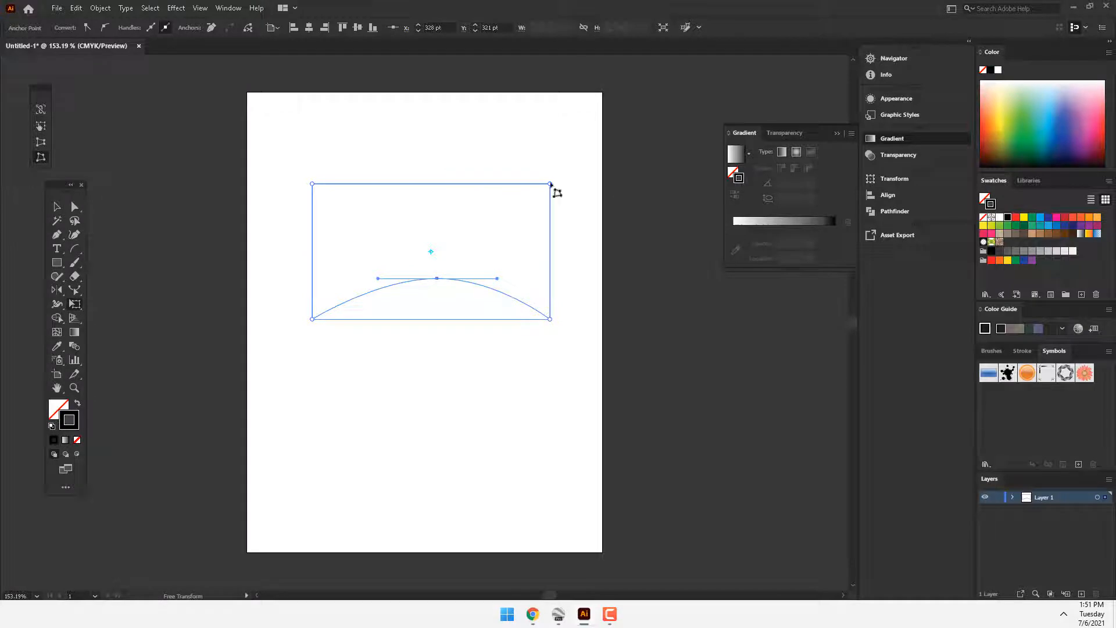
mouse_move(550, 185)
mouse_down()
mouse_move(498, 229)
mouse_move(550, 184)
mouse_up()
mouse_move(553, 190)
mouse_down()
mouse_move(674, 205)
mouse_move(511, 195)
mouse_move(680, 187)
mouse_move(551, 185)
mouse_up()
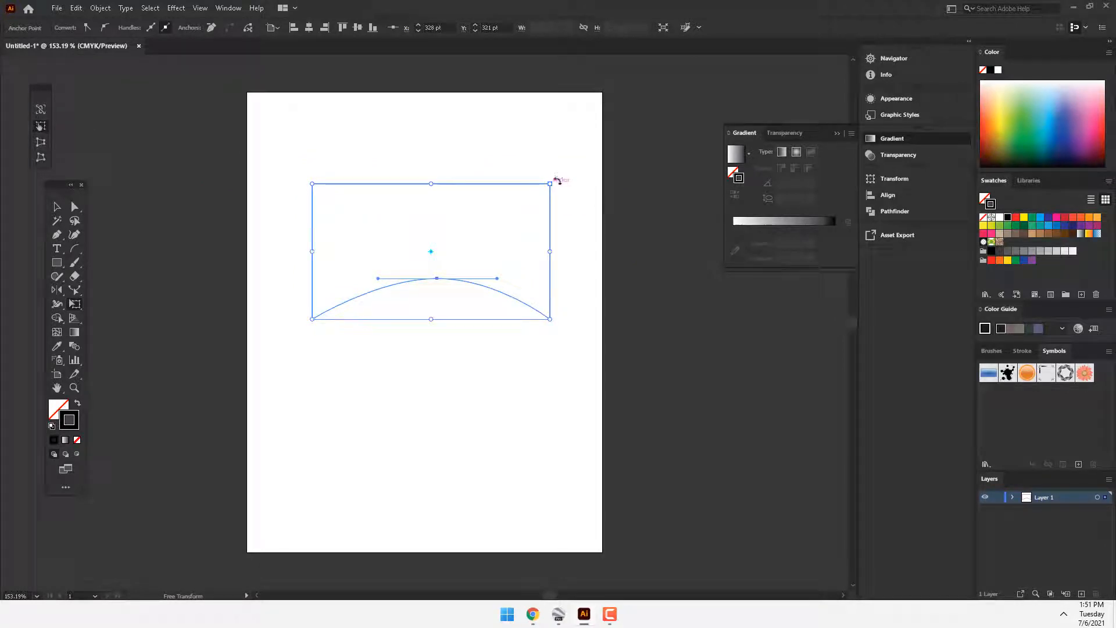
Step: Slightly rotate, resize and skew the arched rectangle with Free Transform, and undo these transformations
mouse_move(551, 183)
mouse_down()
mouse_move(592, 151)
mouse_move(578, 169)
mouse_move(541, 172)
mouse_move(557, 167)
mouse_move(558, 148)
mouse_move(532, 182)
mouse_move(557, 167)
mouse_up()
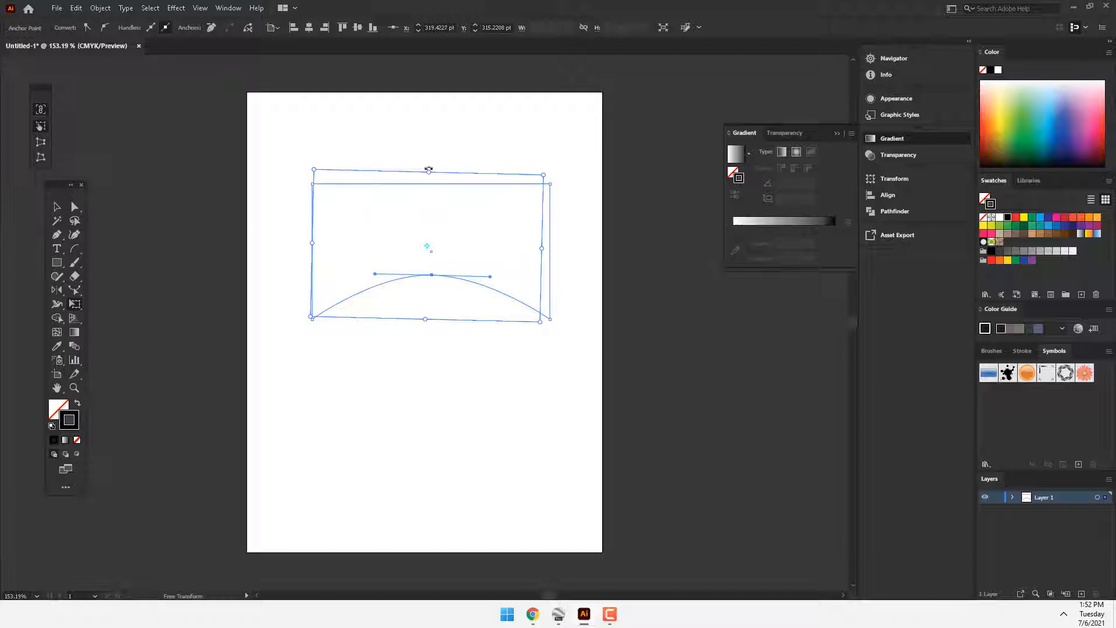
drag(428, 169, 395, 245)
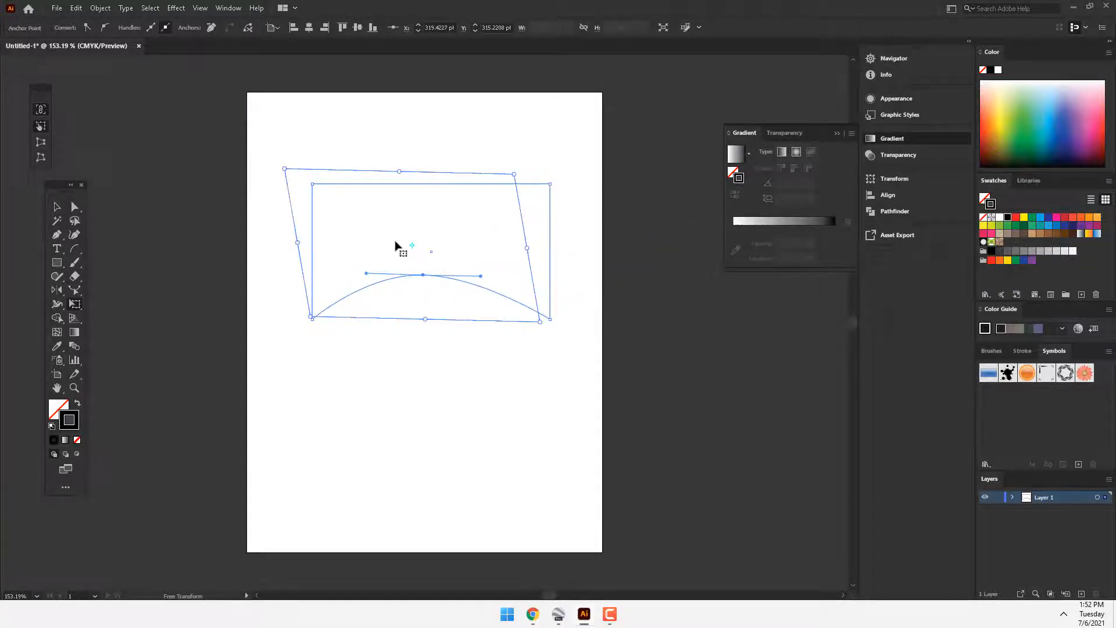
key(ctrl+z)
key(ctrl+shift+z)
key(ctrl+z)
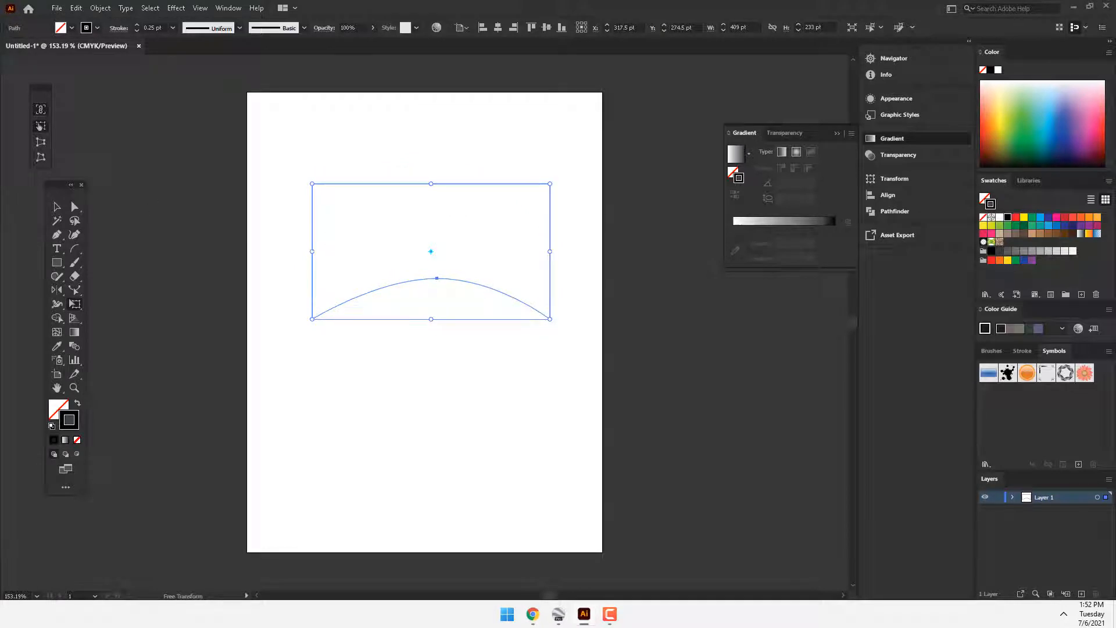
Step: Start Puppet Warp on the arched rectangle and fill the shape with green
drag(77, 309, 132, 319)
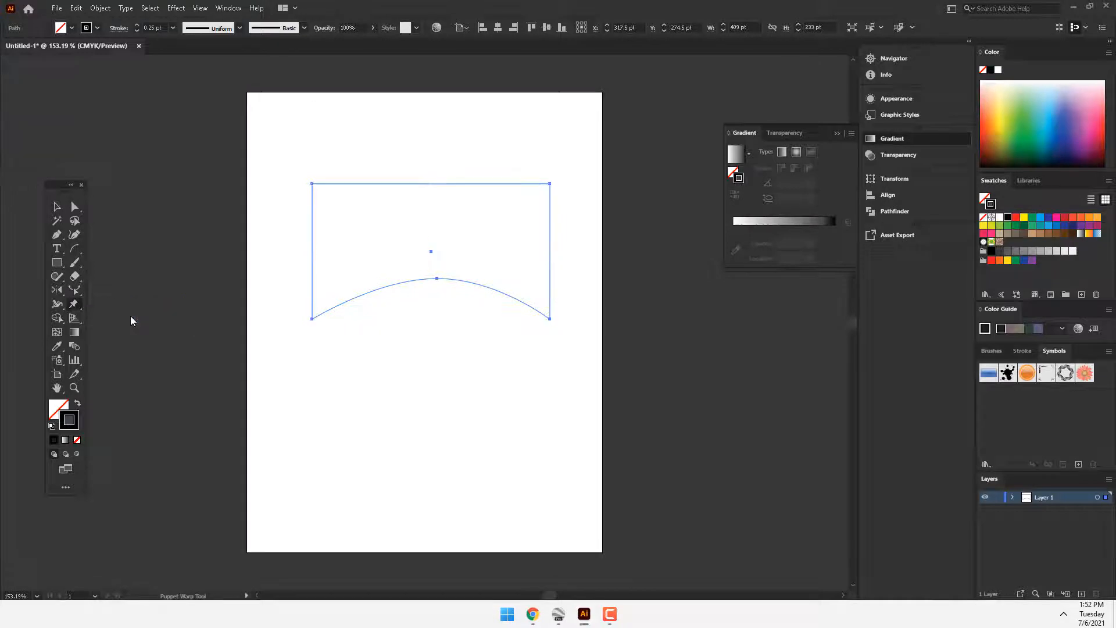
click(54, 416)
drag(1015, 130, 1026, 139)
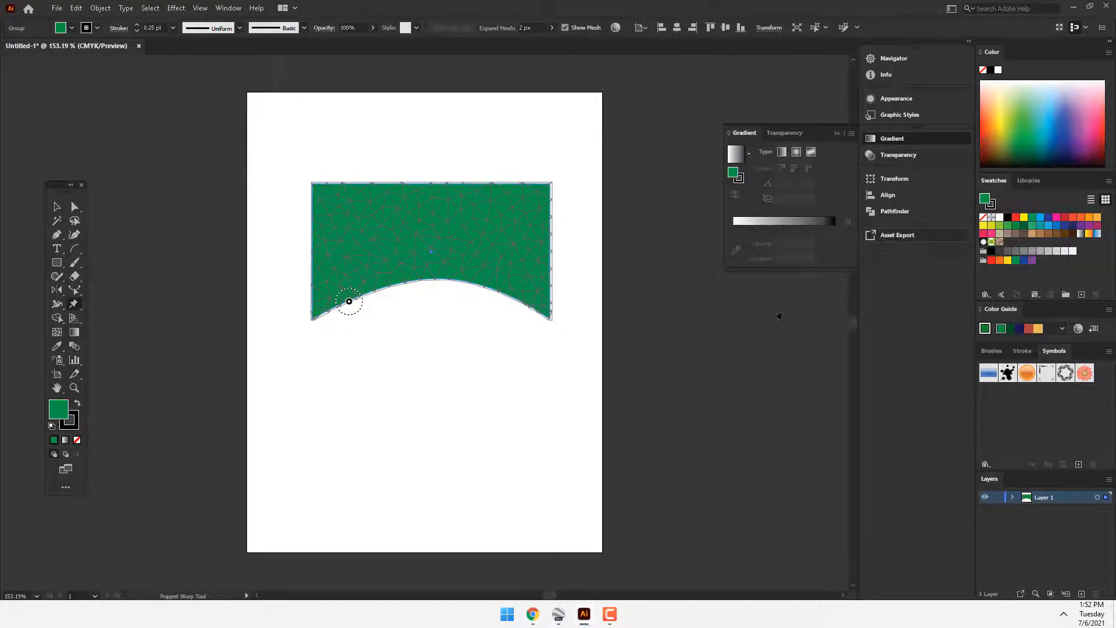
Step: Add Puppet Warp pins near the arch and in the upper middle, and pull the pin above the arch's centre down past the bottom edge
click(379, 273)
click(439, 267)
click(483, 266)
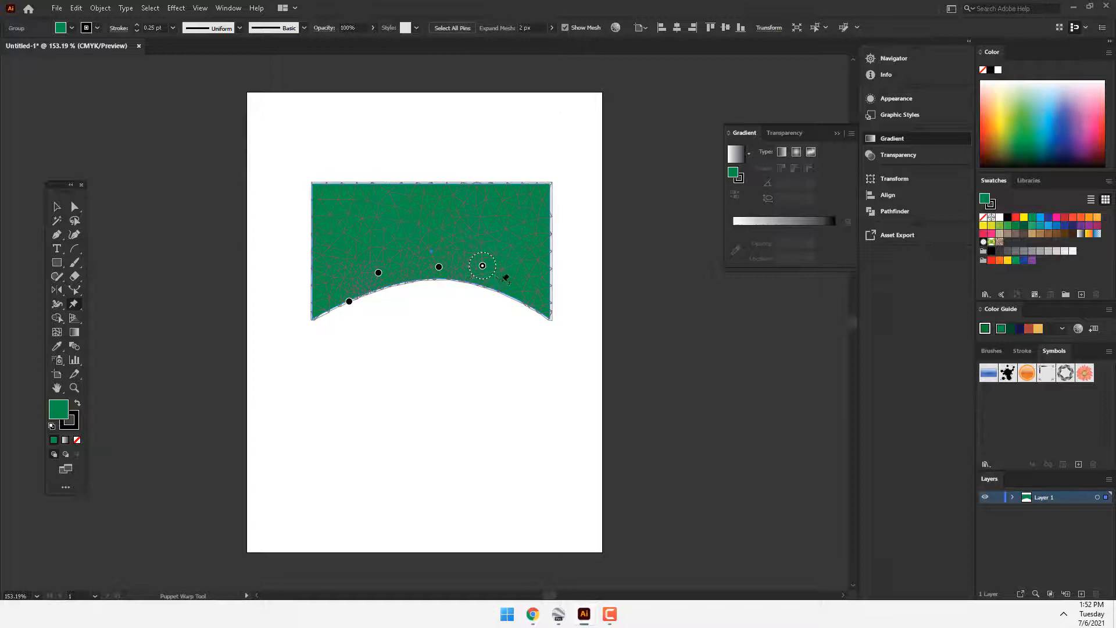
click(446, 224)
drag(439, 267, 442, 330)
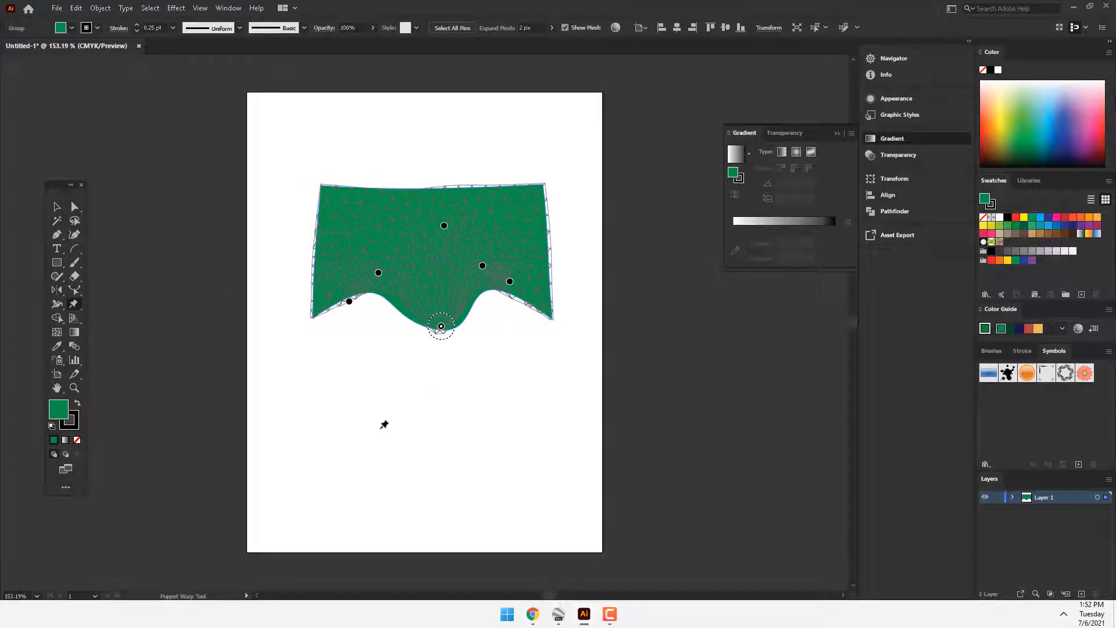
Step: Delete the warped rectangle and draw a circle about 287 pt across in the upper half of the artboard
click(56, 209)
key(Delete)
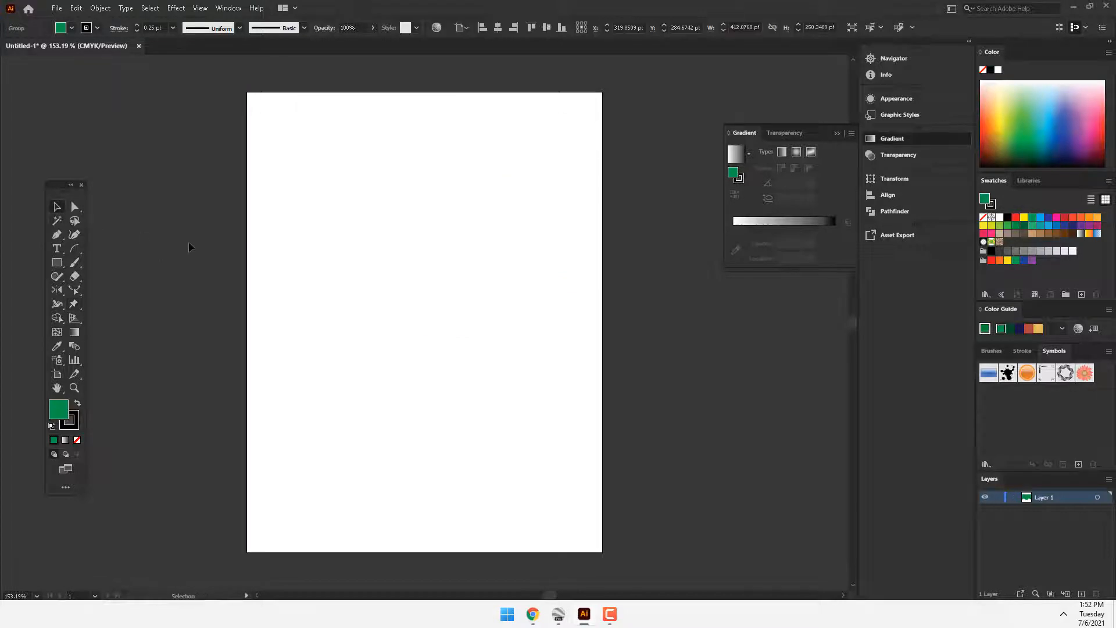
click(57, 304)
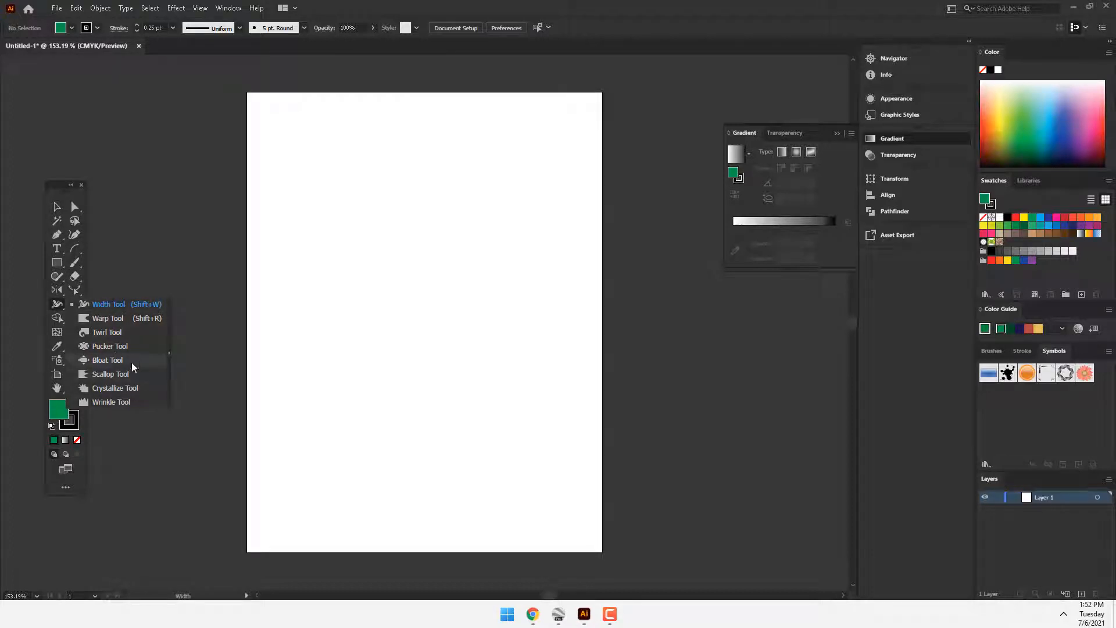
click(58, 304)
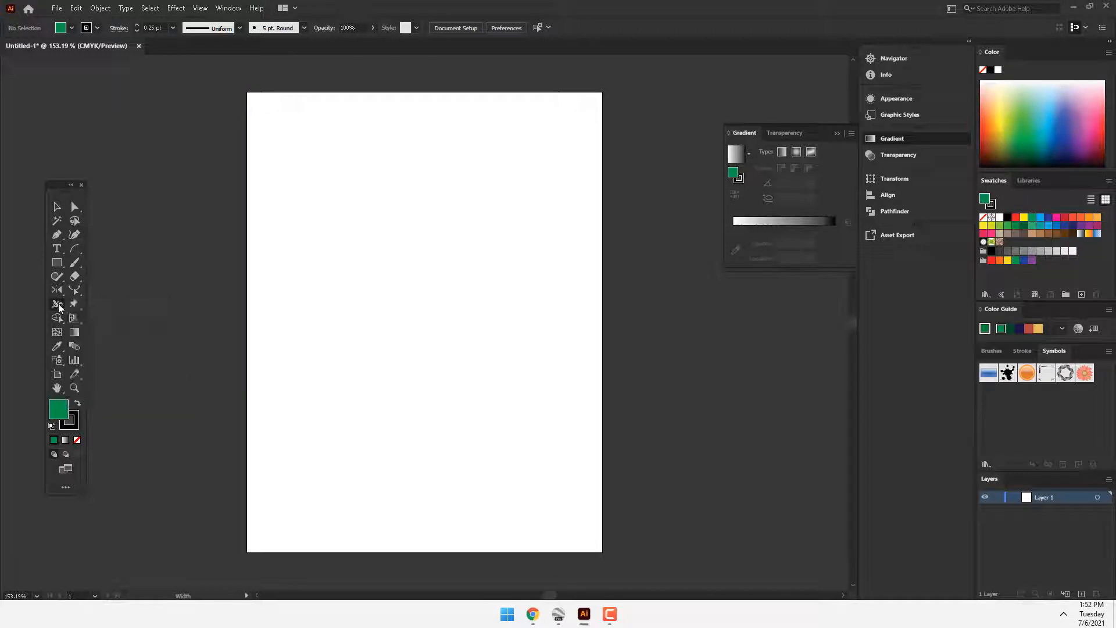
click(59, 264)
click(119, 289)
mouse_move(331, 204)
mouse_down()
mouse_move(460, 314)
mouse_move(499, 372)
mouse_up()
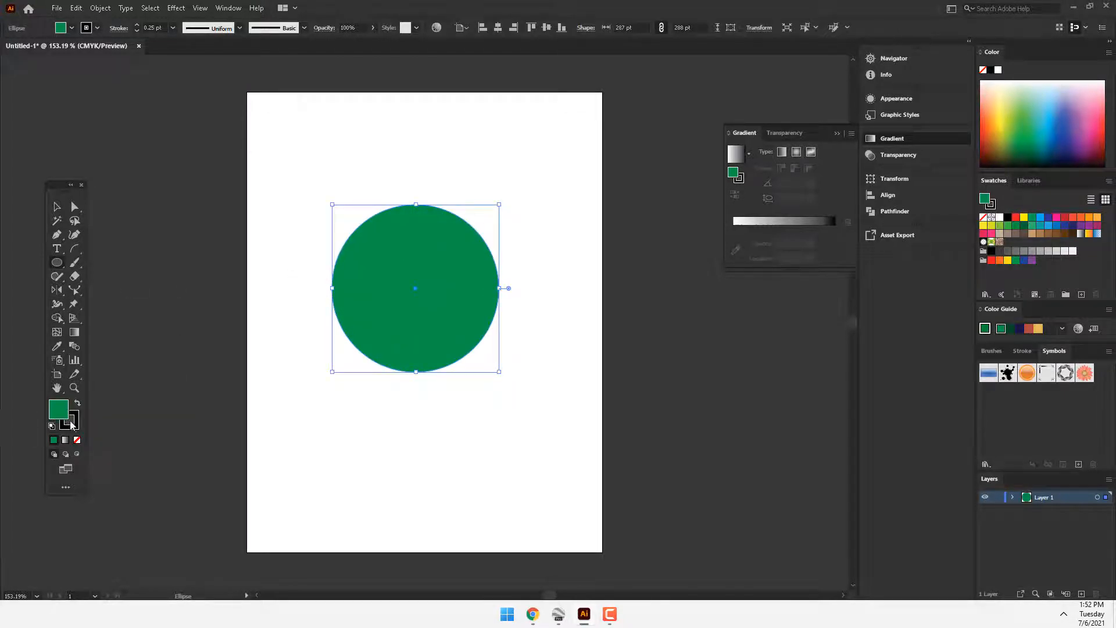
Step: Remove the circle's stroke and change its fill to a very dark brown
click(72, 425)
click(76, 440)
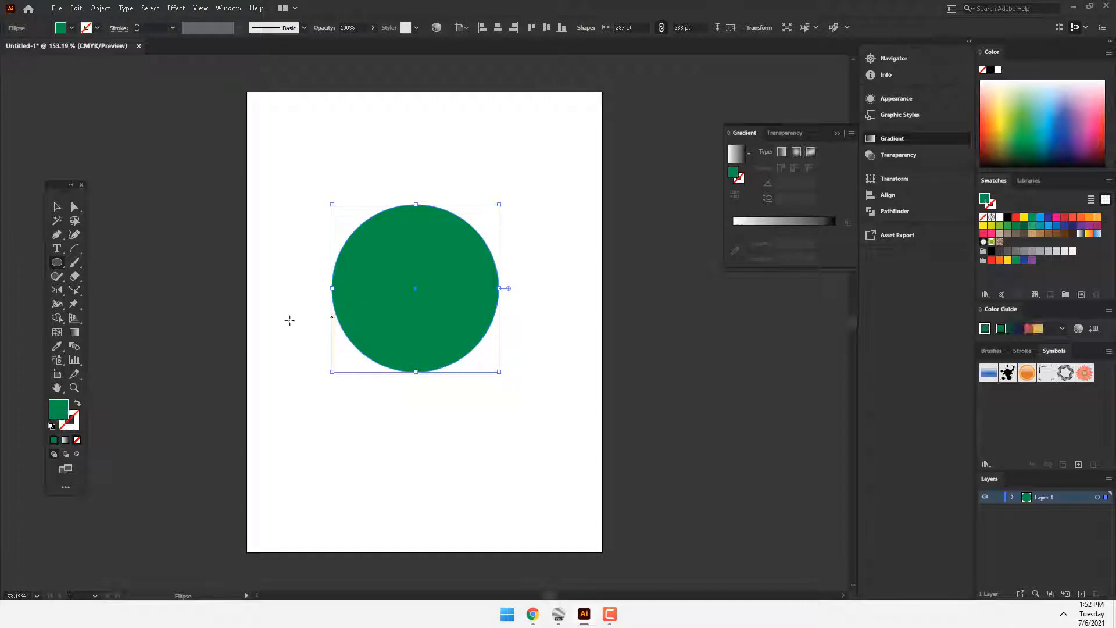
click(57, 306)
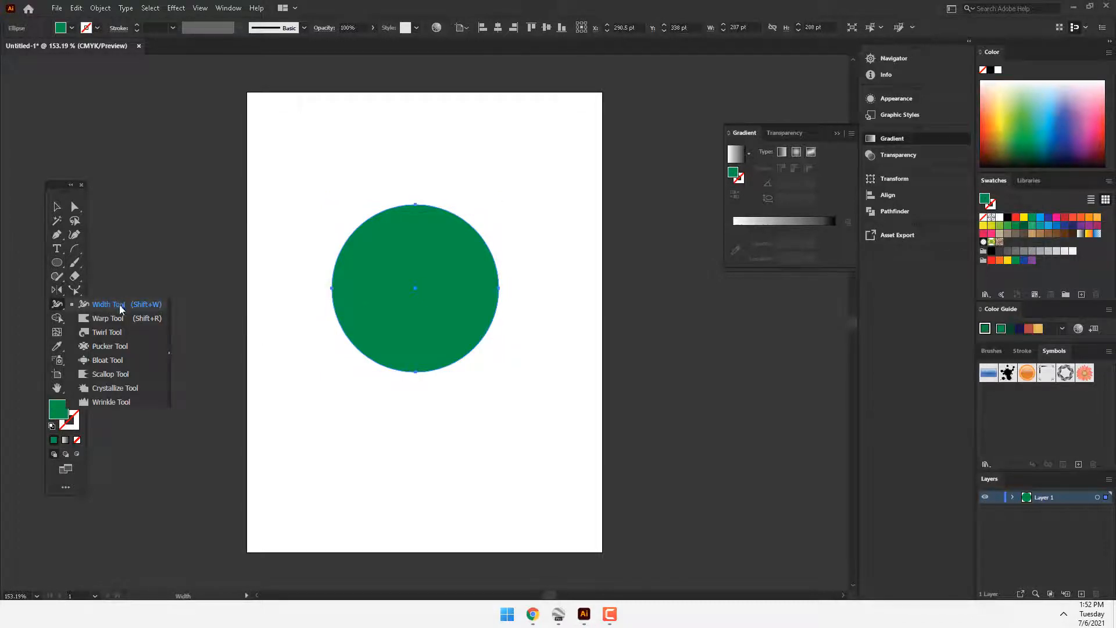
click(121, 308)
click(57, 208)
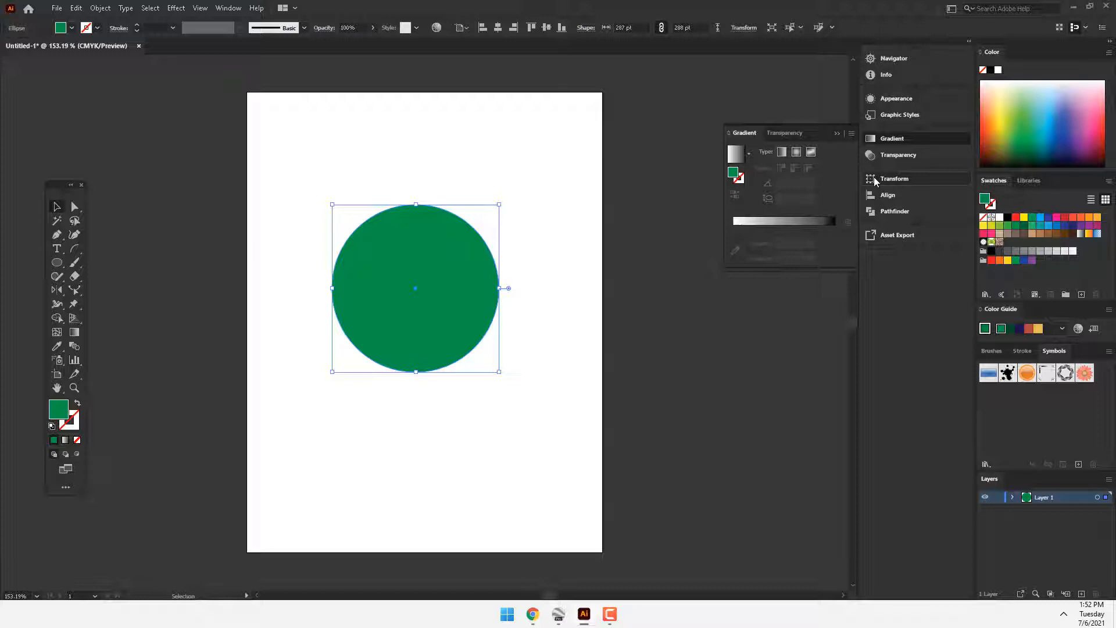
click(1107, 154)
click(1105, 161)
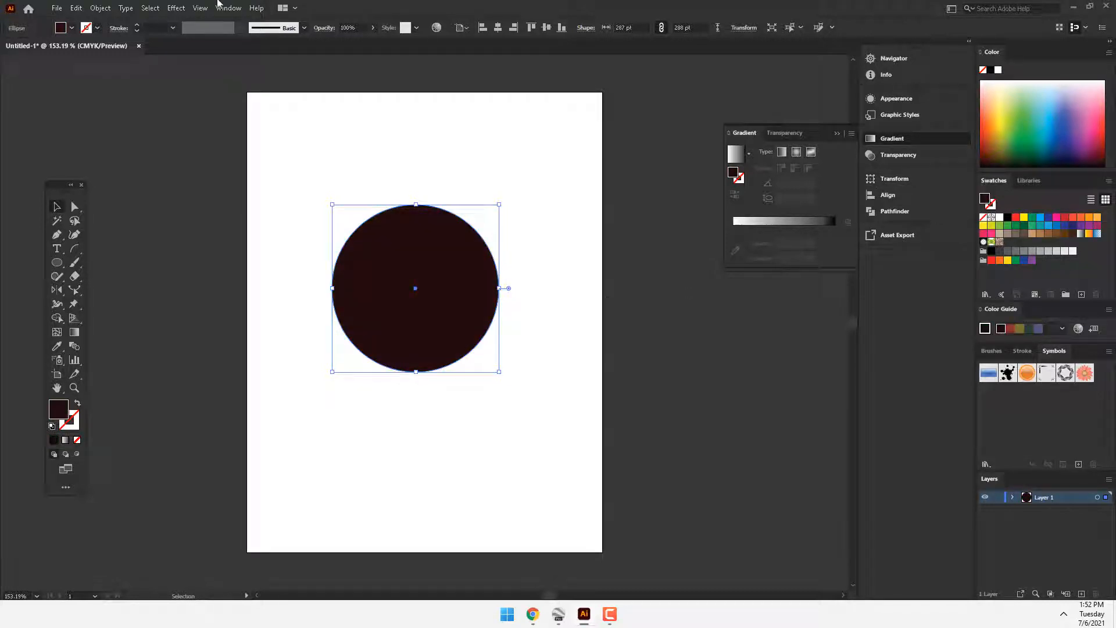
Step: Give the circle a red stroke and raise the stroke weight to 20 pt
click(98, 28)
click(87, 49)
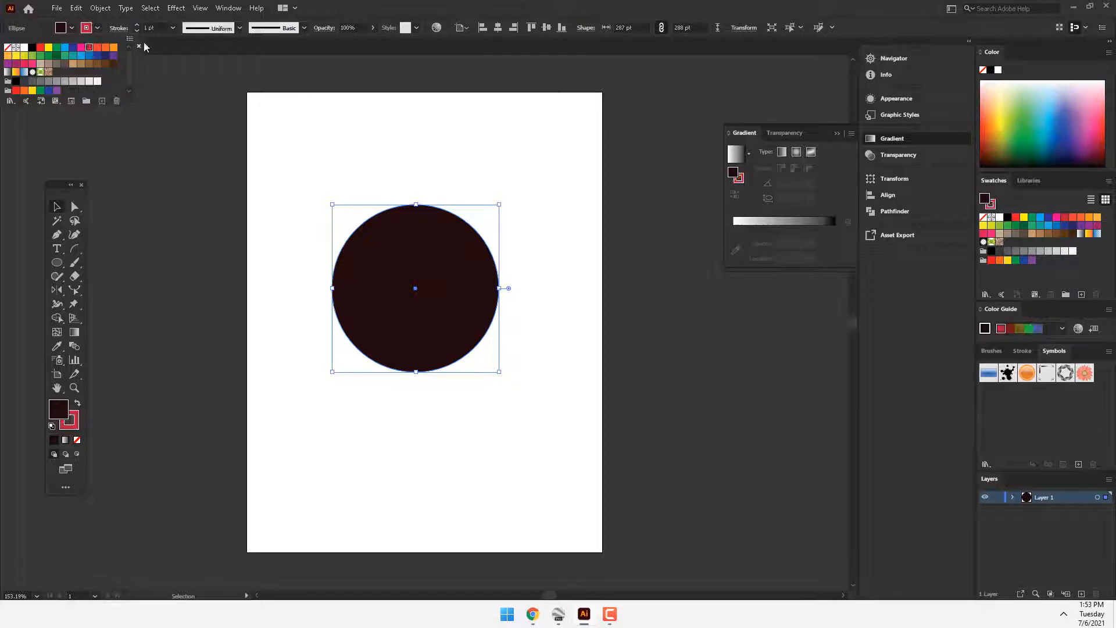
click(138, 25)
click(137, 25)
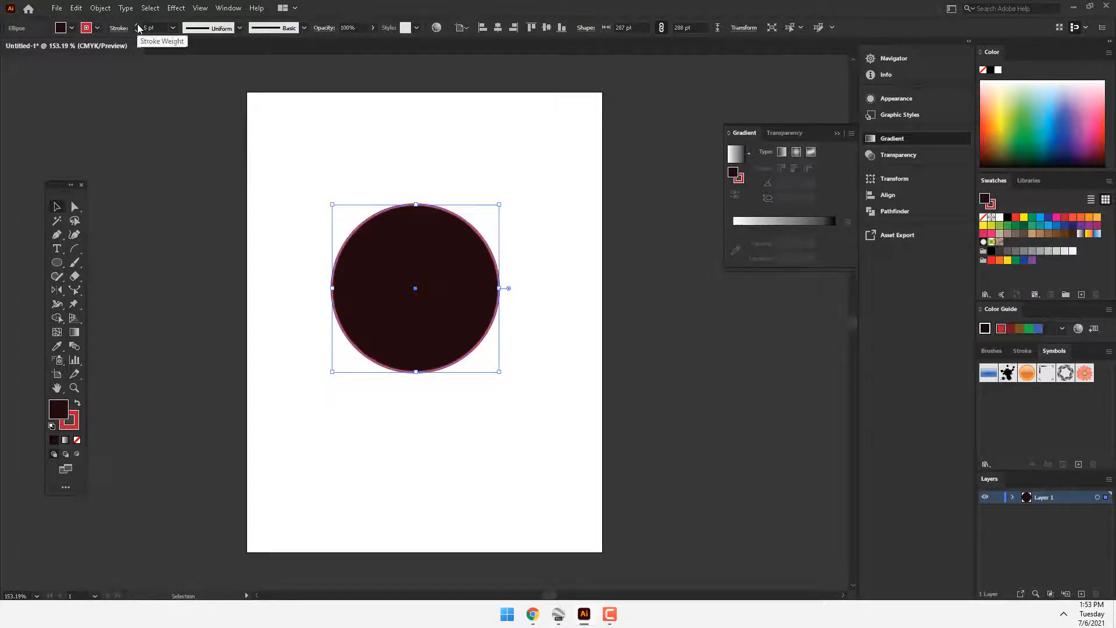
click(138, 25)
click(138, 25)
click(138, 25)
click(138, 25)
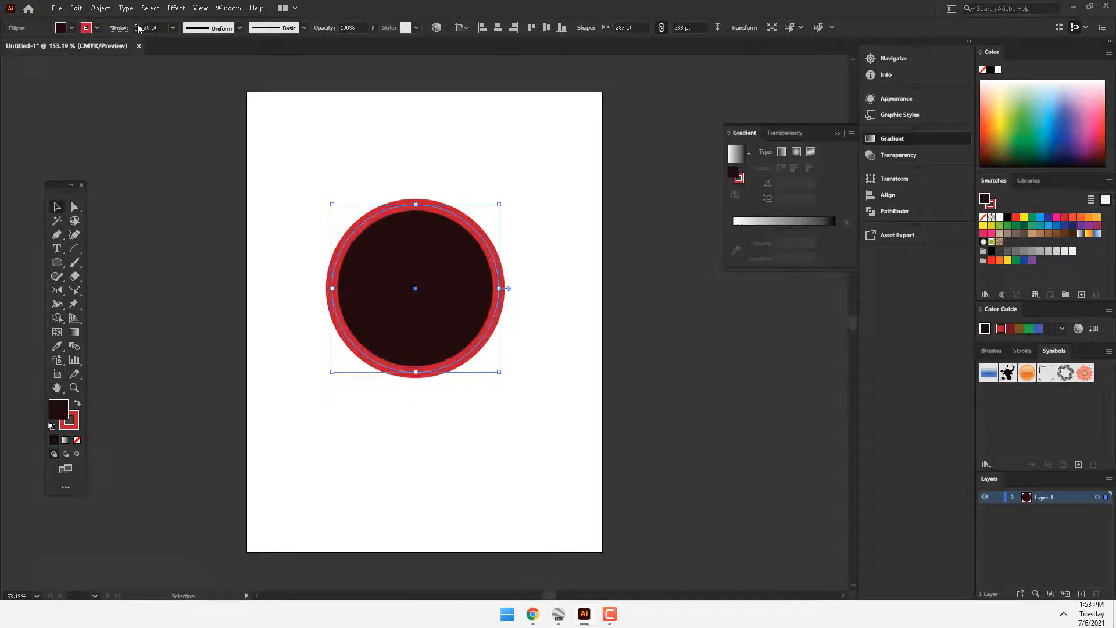
Step: Widen the circle's stroke to about 56 pt at its top and bottom with the Width tool, narrow it at both sides, and deselect the circle
click(57, 319)
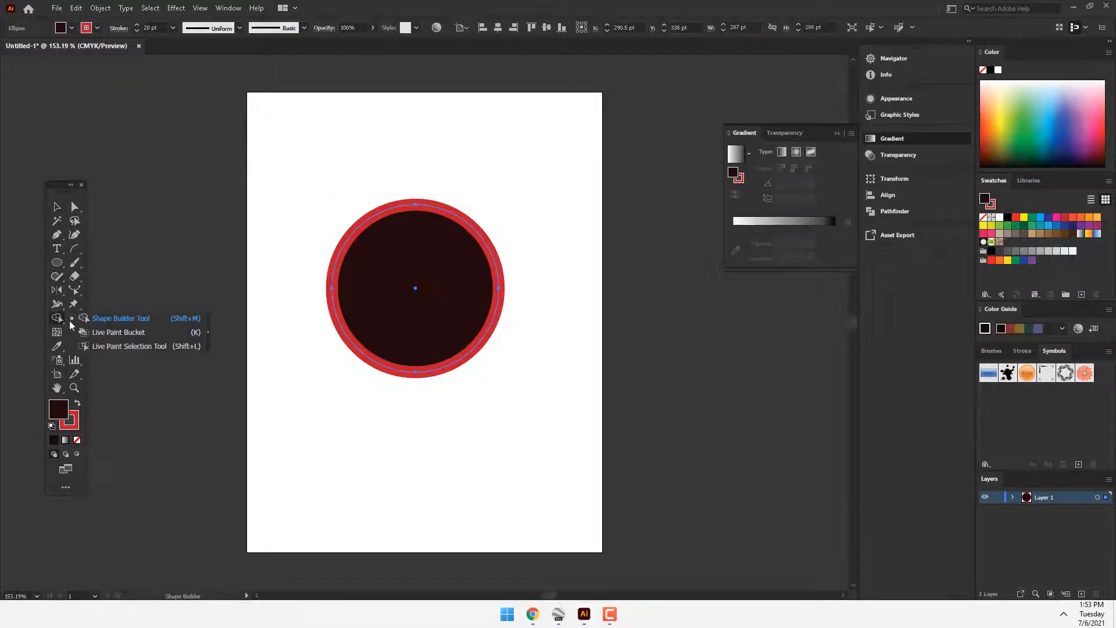
click(57, 303)
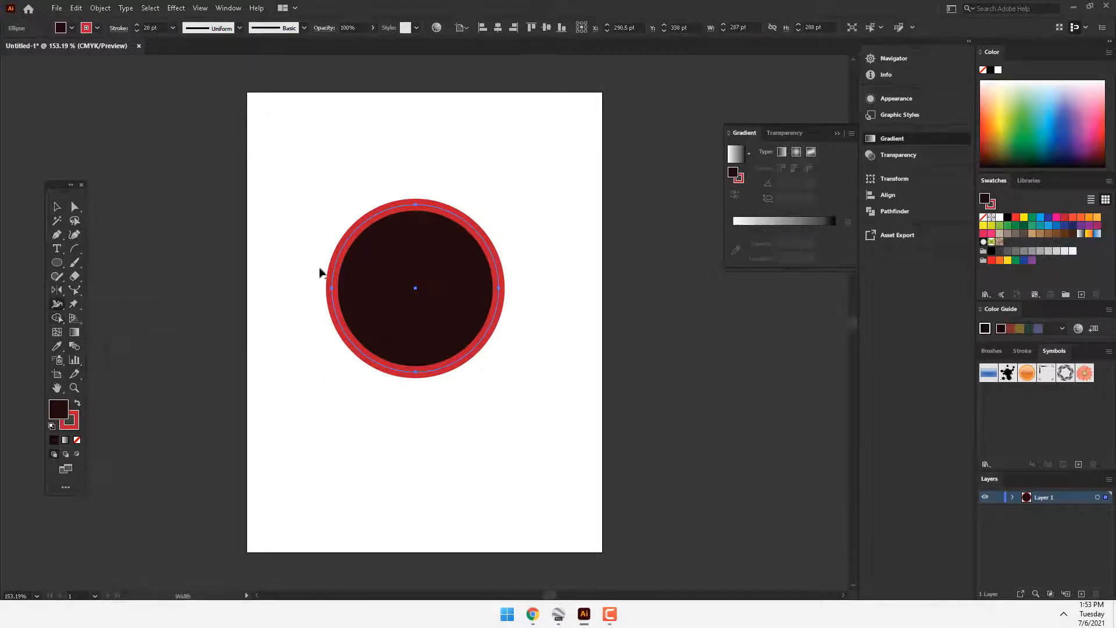
drag(416, 204, 417, 187)
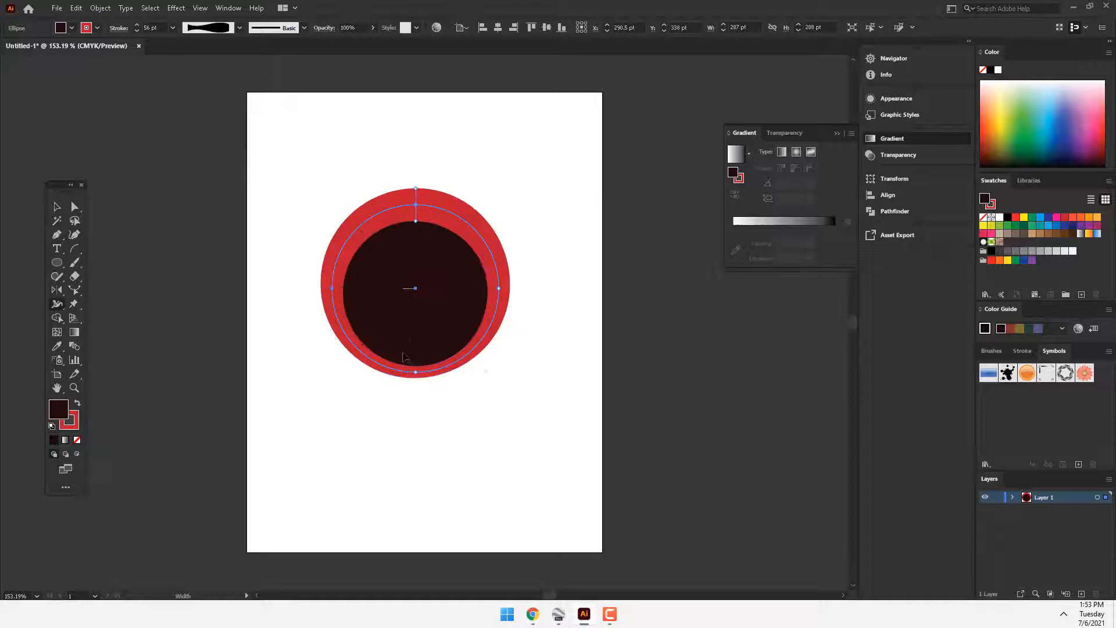
drag(417, 375, 415, 388)
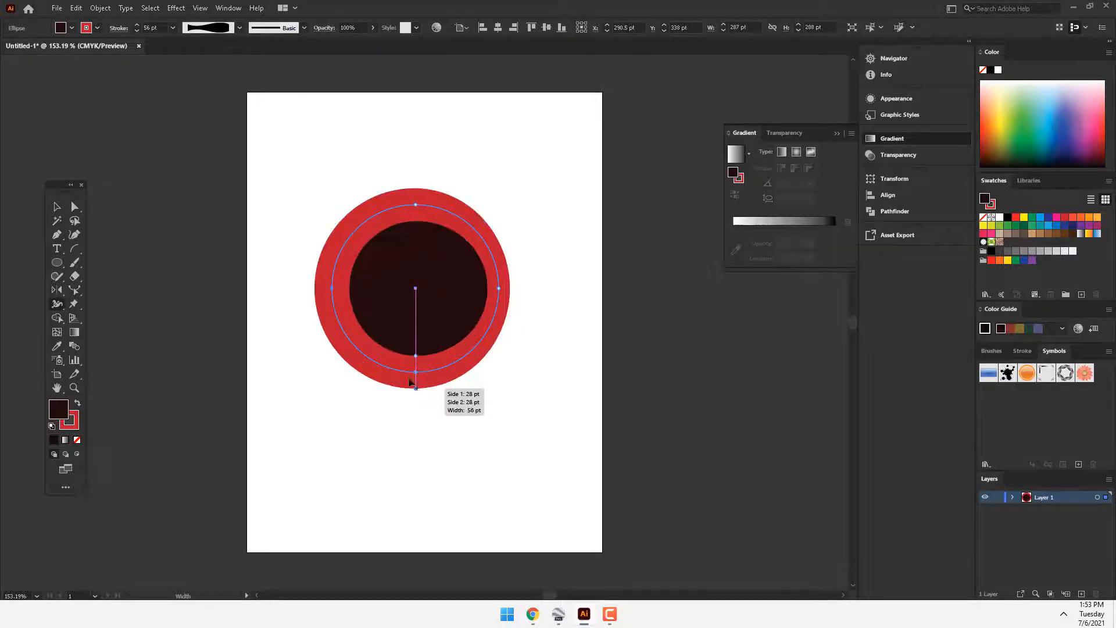
drag(334, 290, 332, 289)
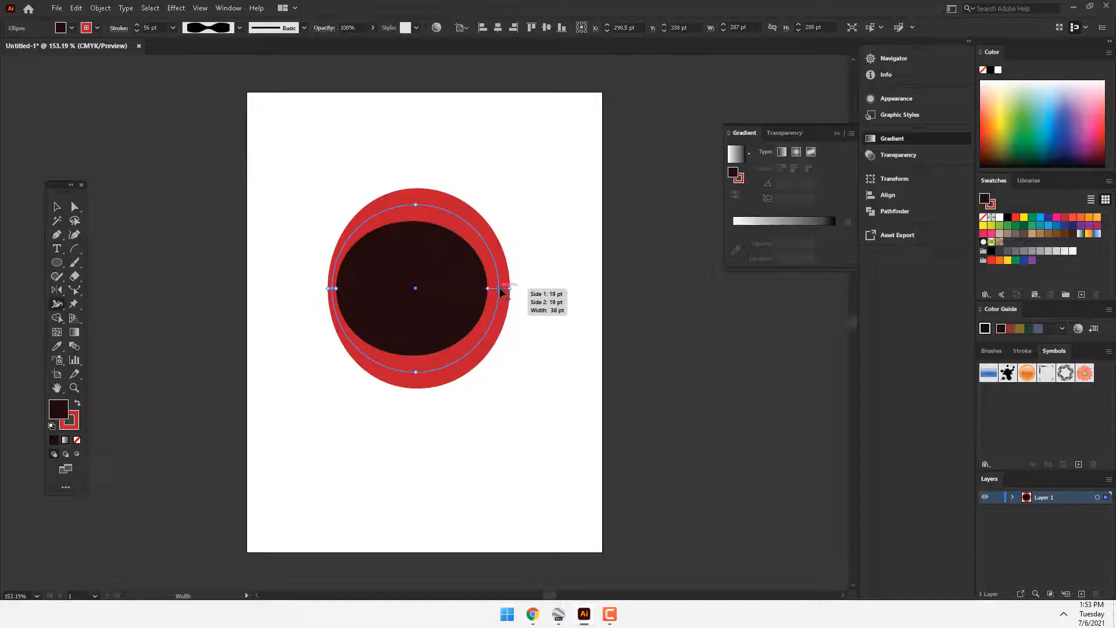
drag(503, 293, 505, 293)
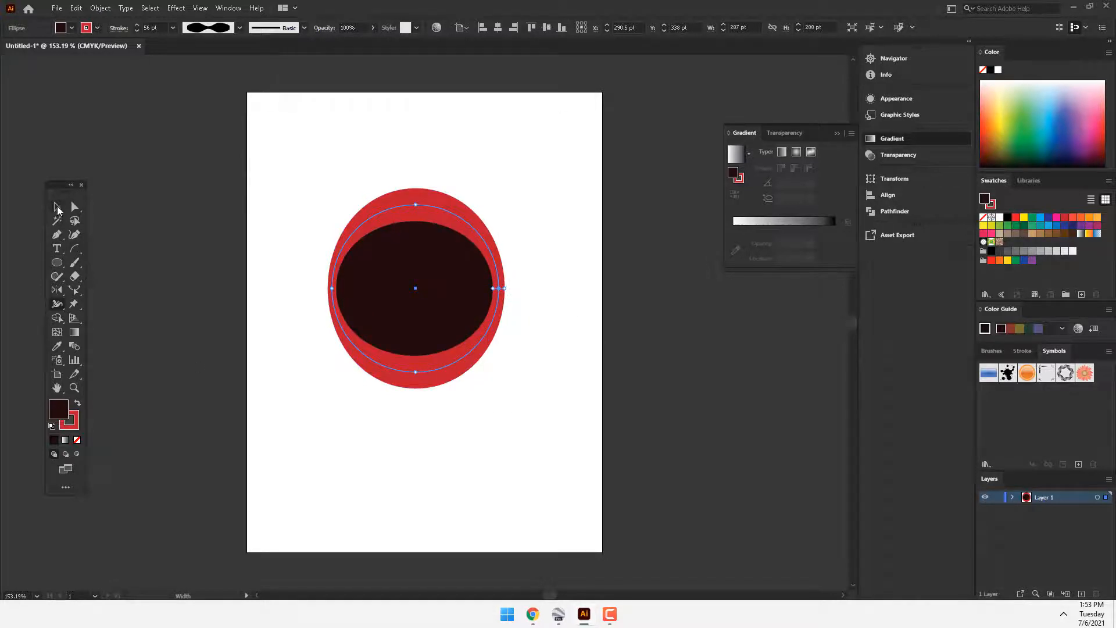
click(57, 207)
click(384, 389)
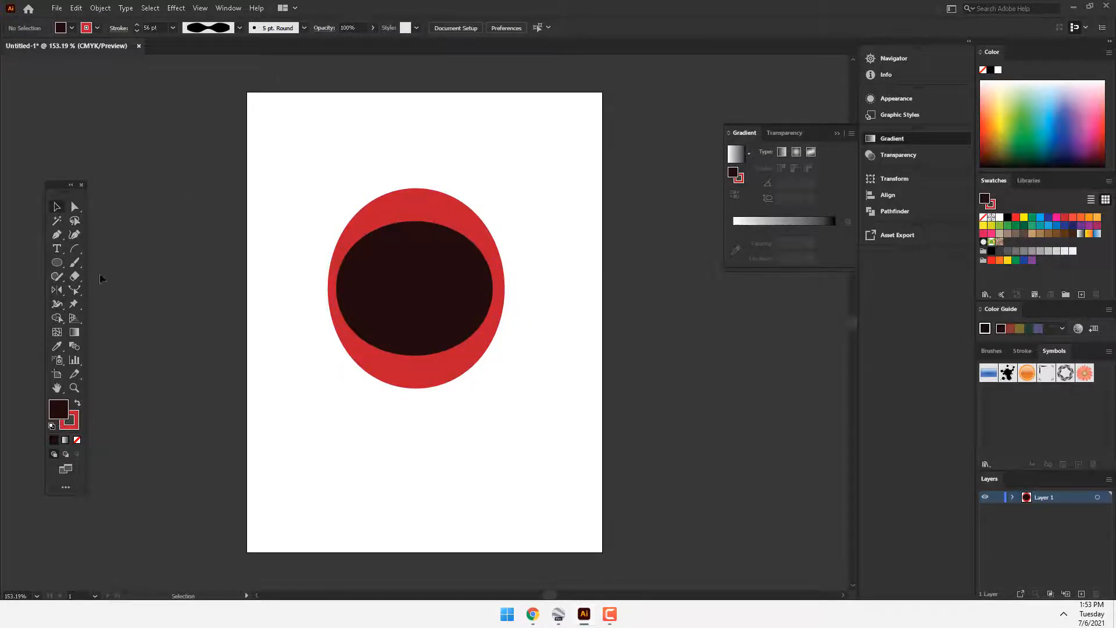
Step: Reselect the circle and remove its red stroke
click(60, 304)
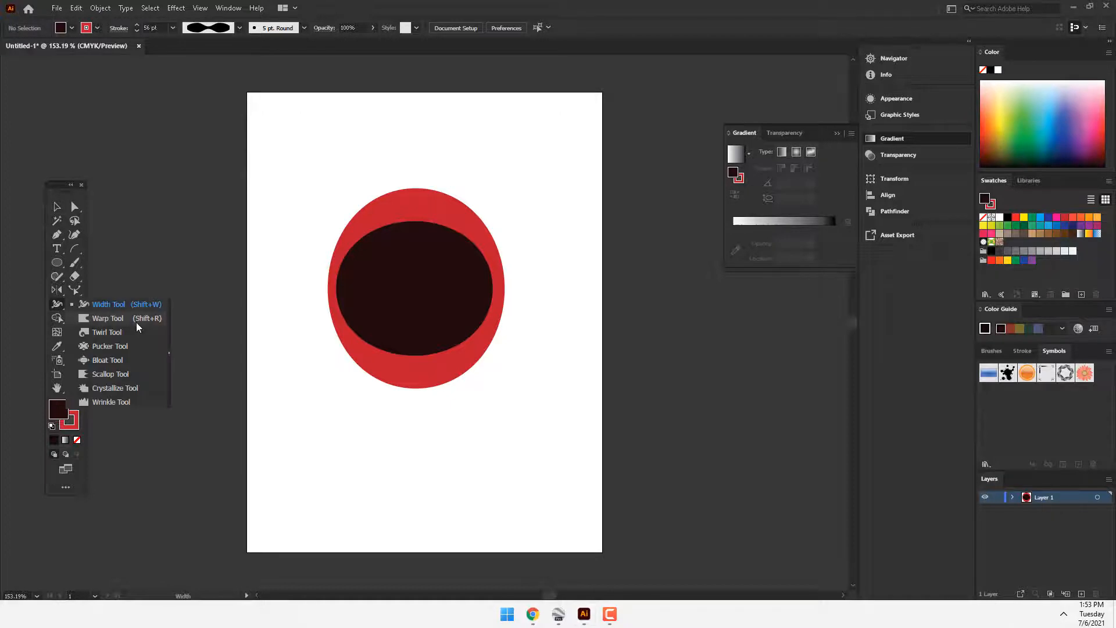
click(131, 322)
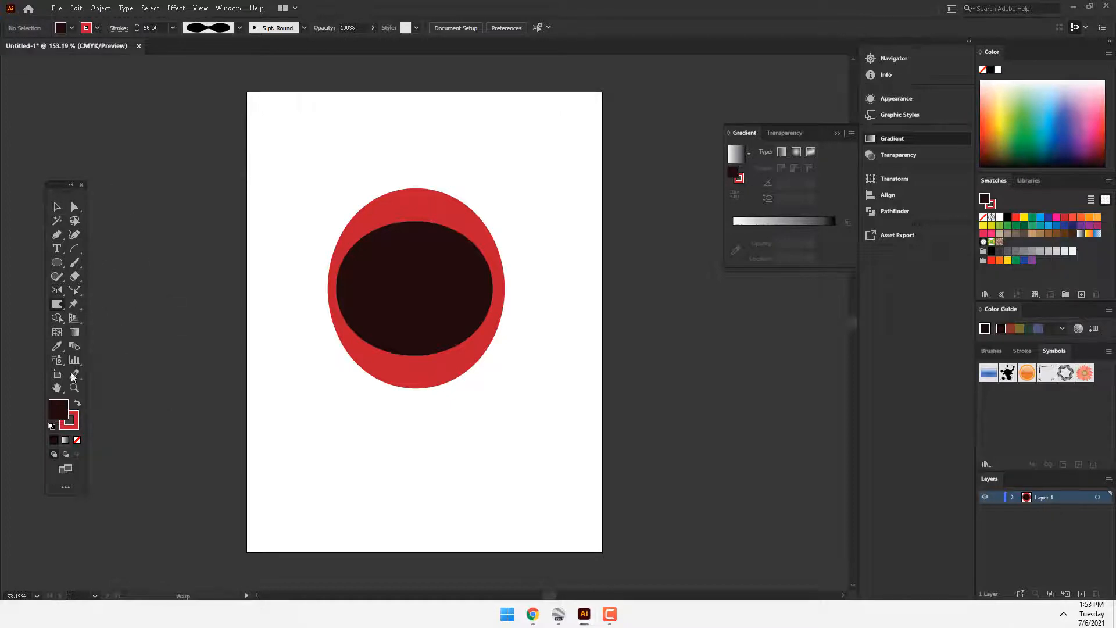
click(372, 325)
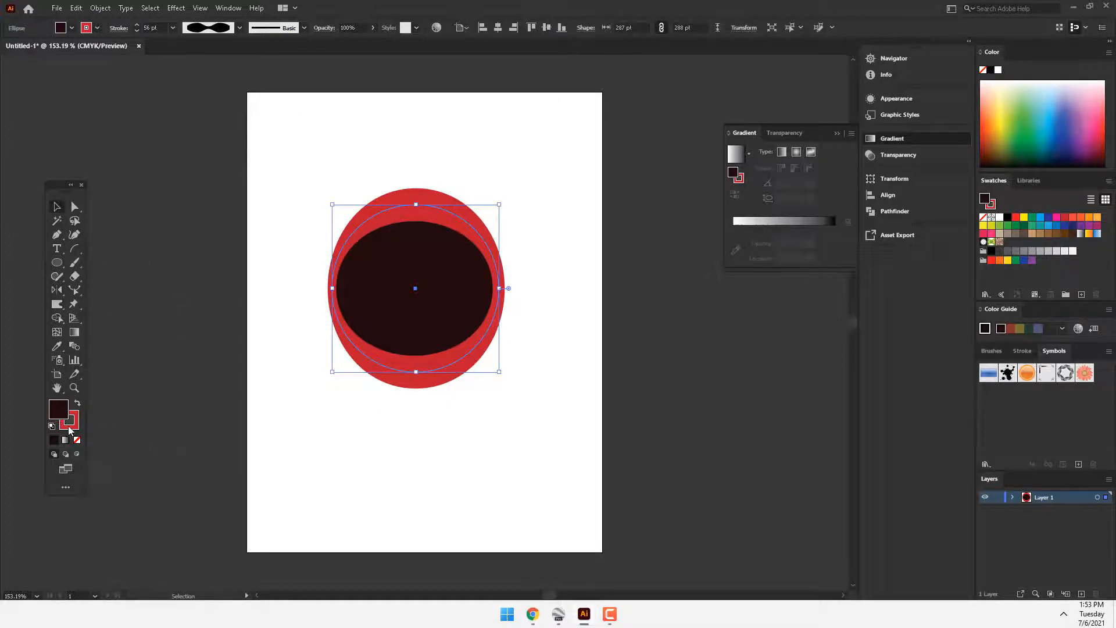
click(76, 440)
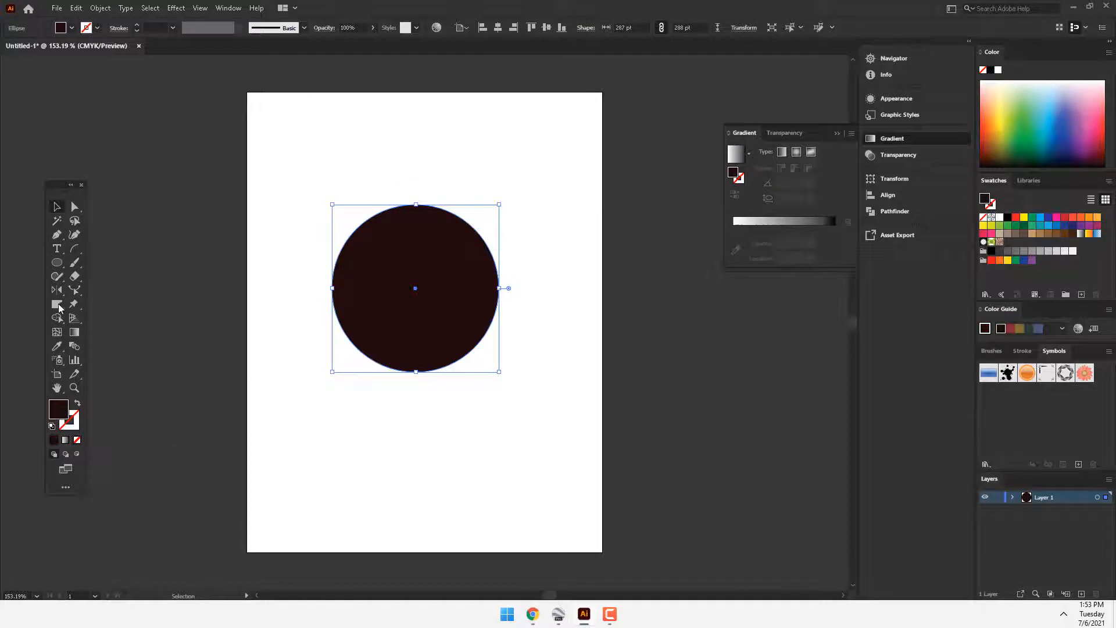
Step: Enlarge the Warp tool's brush, pull the circle's top up into a head-like bulge, and push in the upper-right edge beside it
click(58, 308)
click(110, 318)
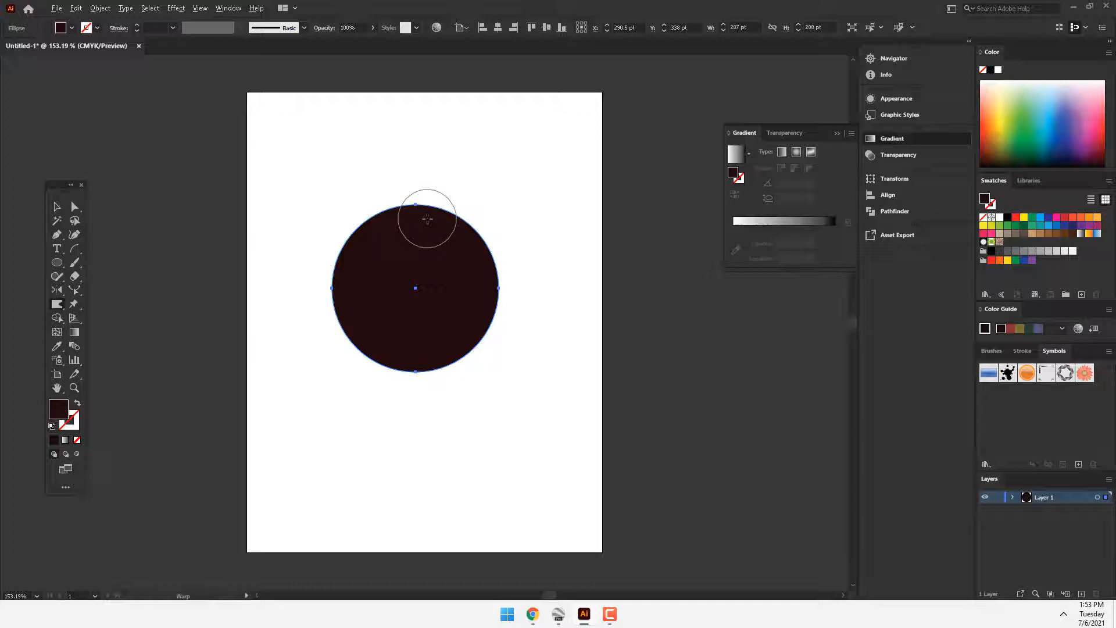
mouse_move(413, 227)
alt+mouse_down()
mouse_move(457, 266)
mouse_move(451, 204)
mouse_move(431, 198)
mouse_move(428, 233)
mouse_move(431, 203)
mouse_move(437, 217)
alt+mouse_up()
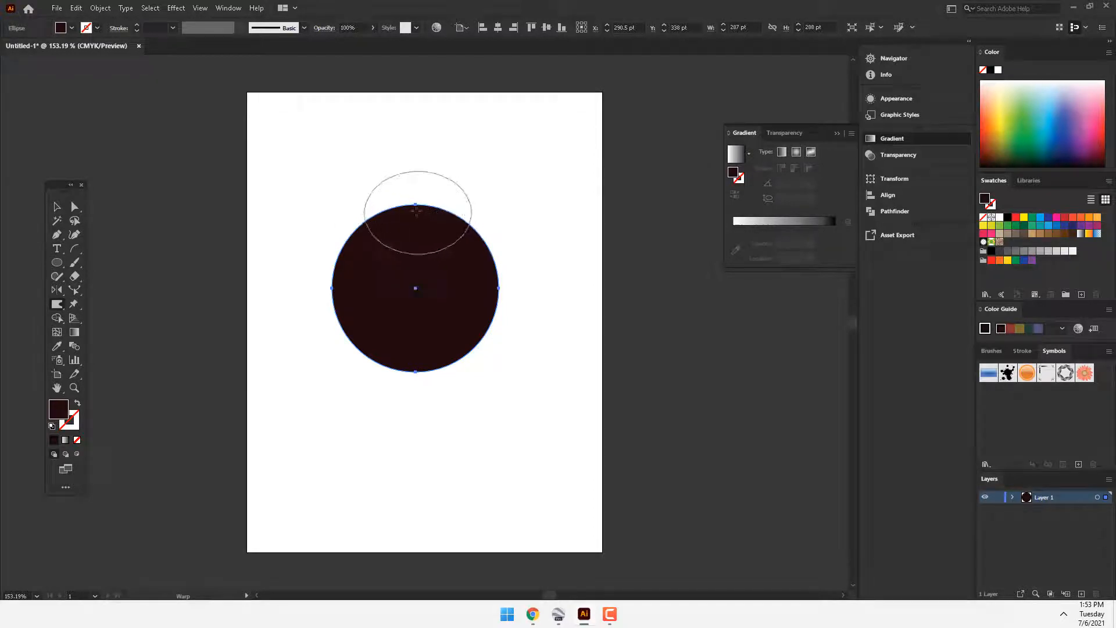
mouse_move(413, 203)
mouse_down()
mouse_move(411, 299)
mouse_move(419, 150)
mouse_up()
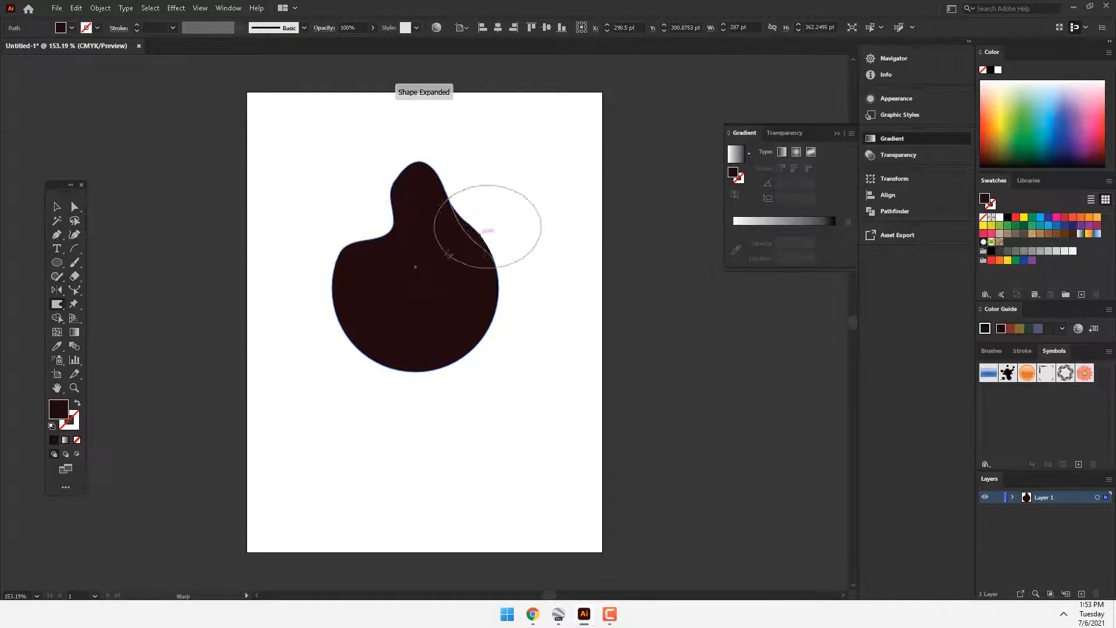
drag(448, 254, 433, 271)
Step: Warp the lower part of the shape into two separate leg-like lobes with a gap between them
mouse_move(389, 321)
mouse_down()
mouse_move(404, 433)
mouse_move(428, 317)
mouse_move(447, 415)
mouse_up()
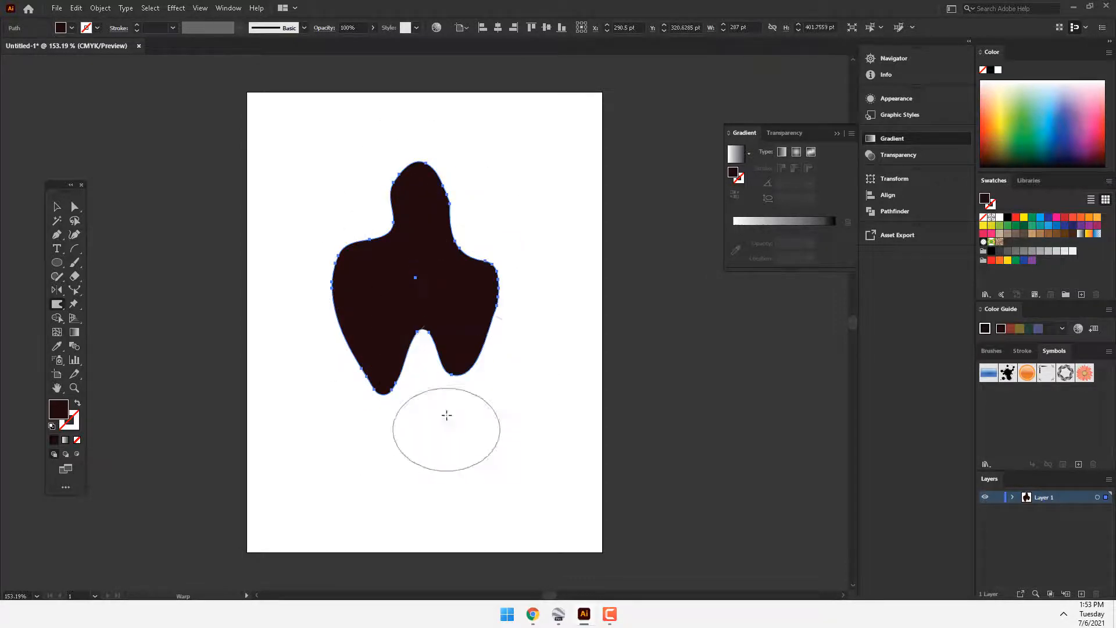
drag(466, 352, 465, 416)
mouse_move(402, 401)
mouse_down()
mouse_move(414, 297)
mouse_move(377, 384)
mouse_up()
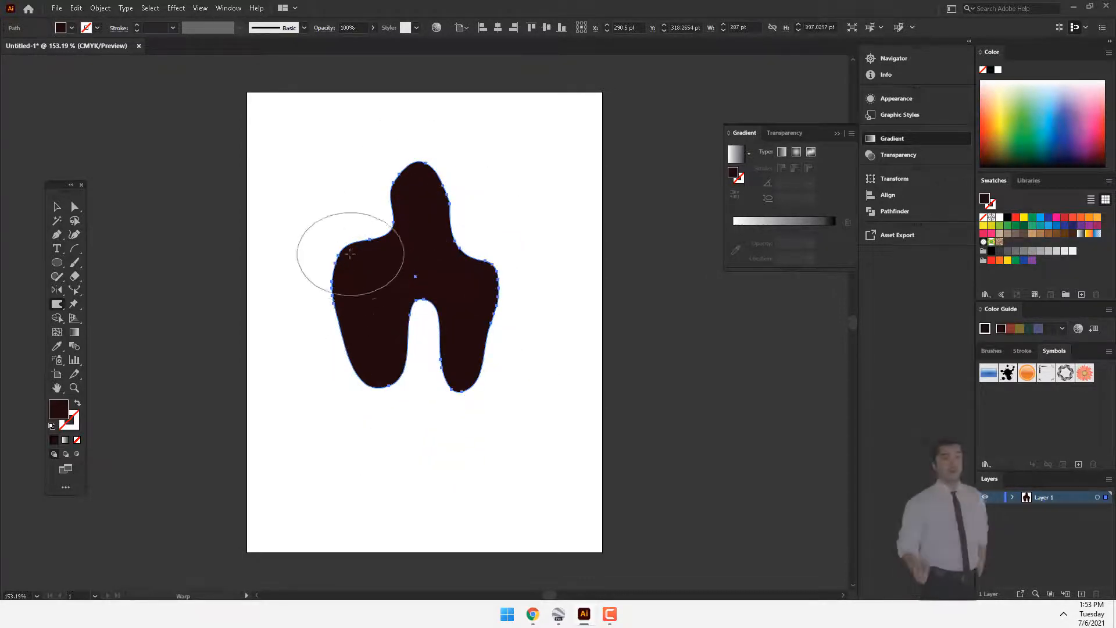
Step: Warp both sides of the figure outward and down into arms, and push in the left side of the neck
mouse_move(350, 254)
mouse_down()
mouse_move(315, 351)
mouse_move(390, 286)
mouse_move(318, 330)
mouse_move(360, 283)
mouse_move(334, 290)
mouse_up()
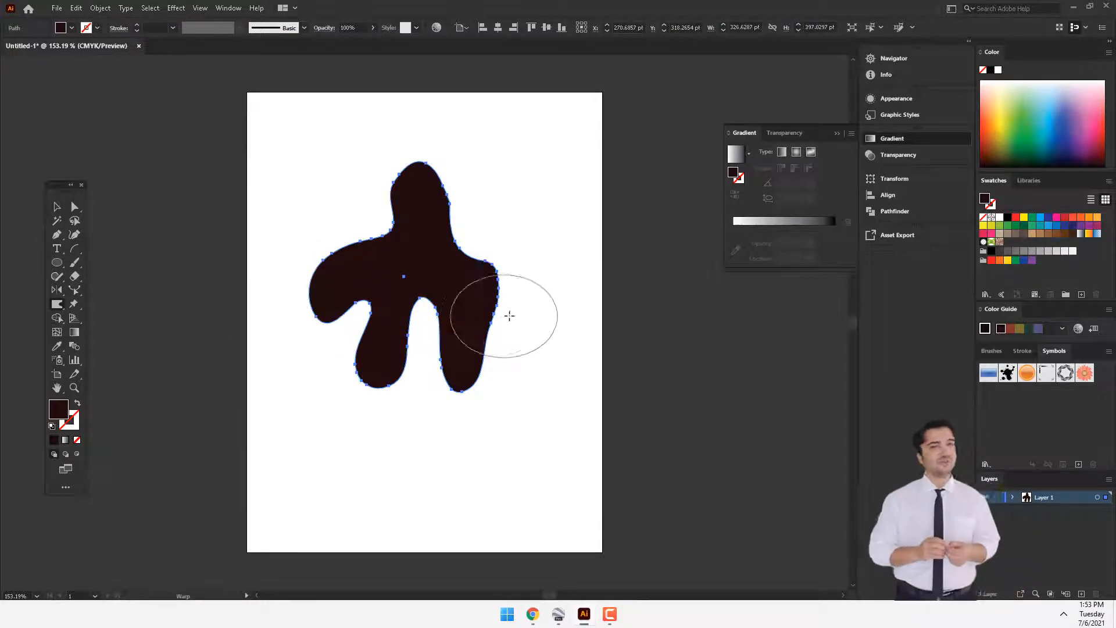
drag(469, 246, 553, 299)
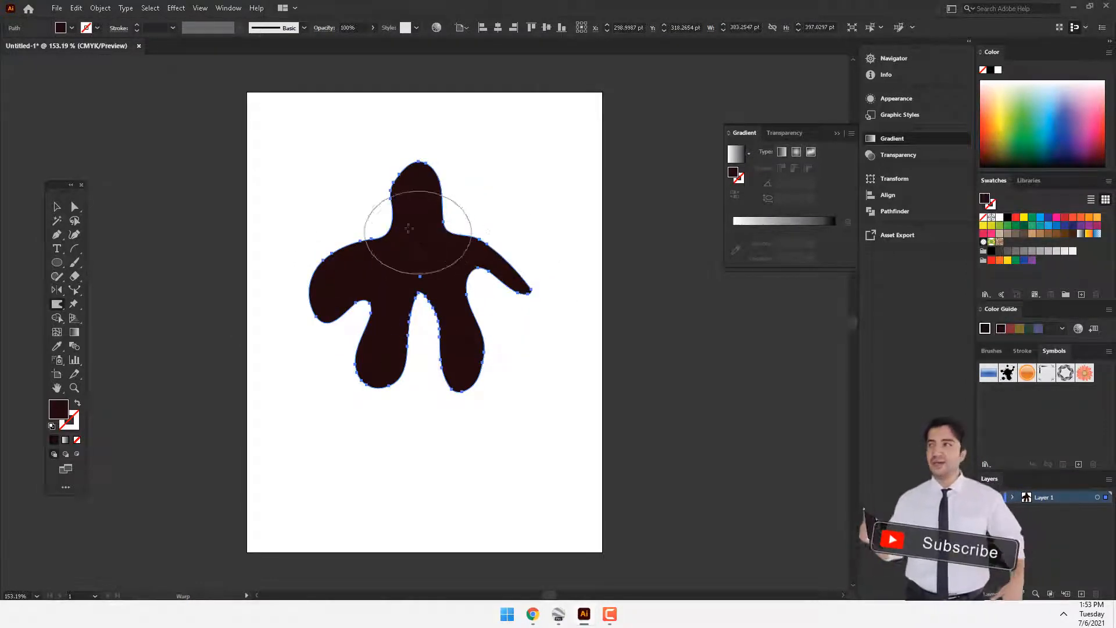
drag(391, 226, 427, 236)
Step: Stretch both legs of the figure further down with the Warp tool and shift its neck and head slightly to the left
drag(464, 347, 461, 415)
drag(378, 349, 381, 429)
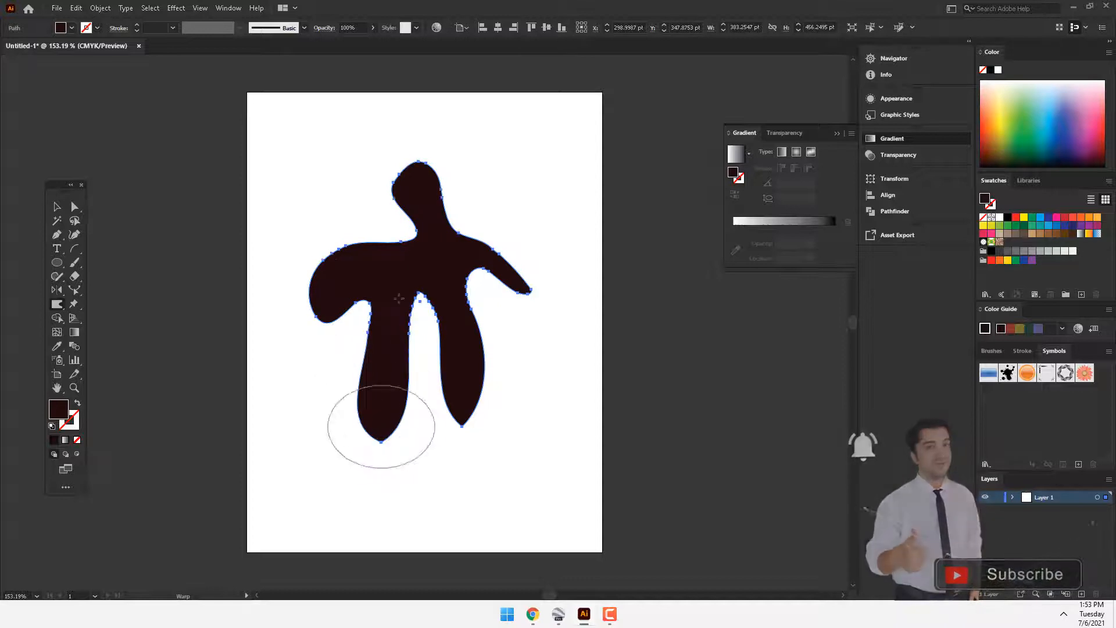
drag(374, 236, 386, 173)
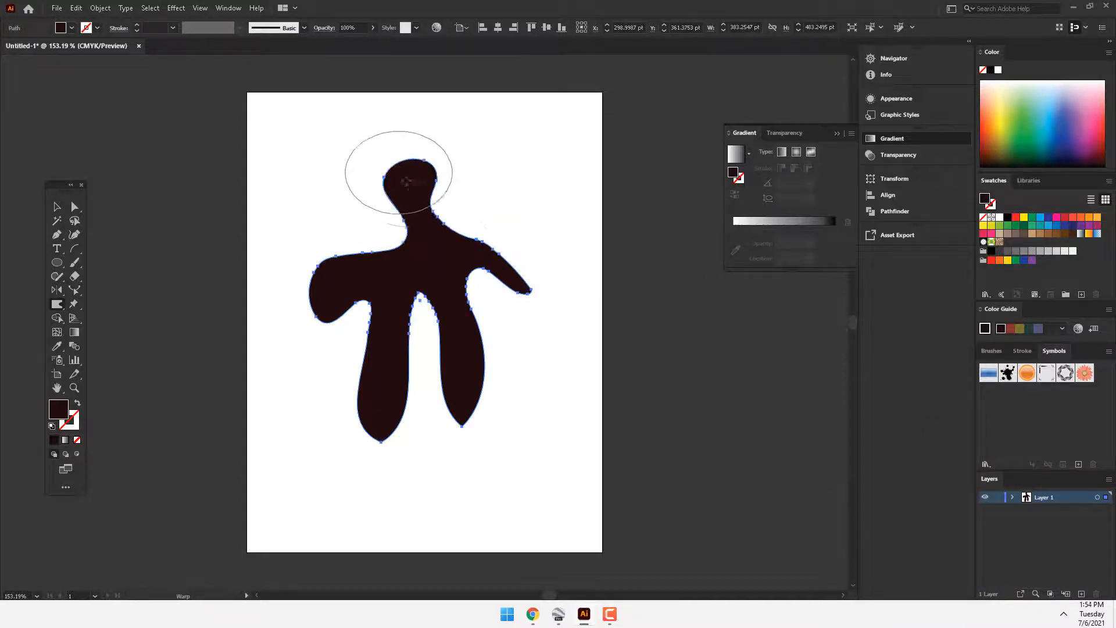
Step: Slim and curve both arms of the figure with the Warp tool, and bend and lengthen its legs
mouse_move(303, 291)
mouse_down()
mouse_move(377, 275)
mouse_move(366, 278)
mouse_move(402, 243)
mouse_move(487, 266)
mouse_move(462, 285)
mouse_move(436, 263)
mouse_move(460, 281)
mouse_move(441, 230)
mouse_move(455, 241)
mouse_move(432, 242)
mouse_move(511, 257)
mouse_up()
mouse_move(349, 307)
mouse_down()
mouse_move(339, 295)
mouse_move(343, 379)
mouse_move(474, 393)
mouse_move(474, 442)
mouse_up()
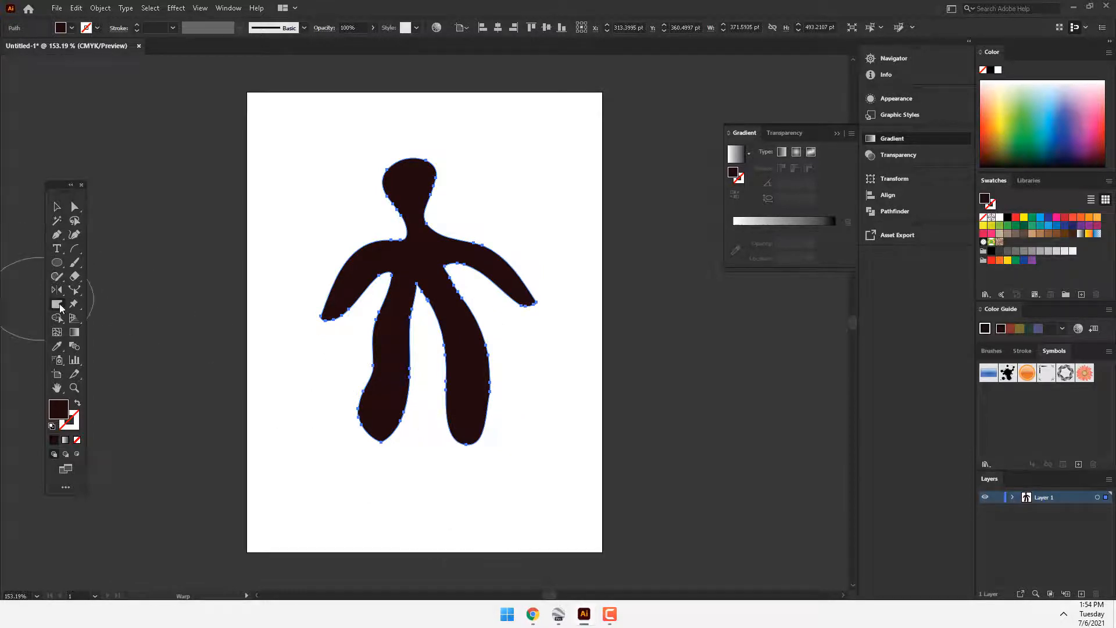
Step: Undo all the Warp edits and the creation of the original circle to clear the artboard
click(57, 304)
click(104, 333)
key(ctrl+z)
key(ctrl+z)
key(ctrl+z)
key(ctrl+z)
key(ctrl+z)
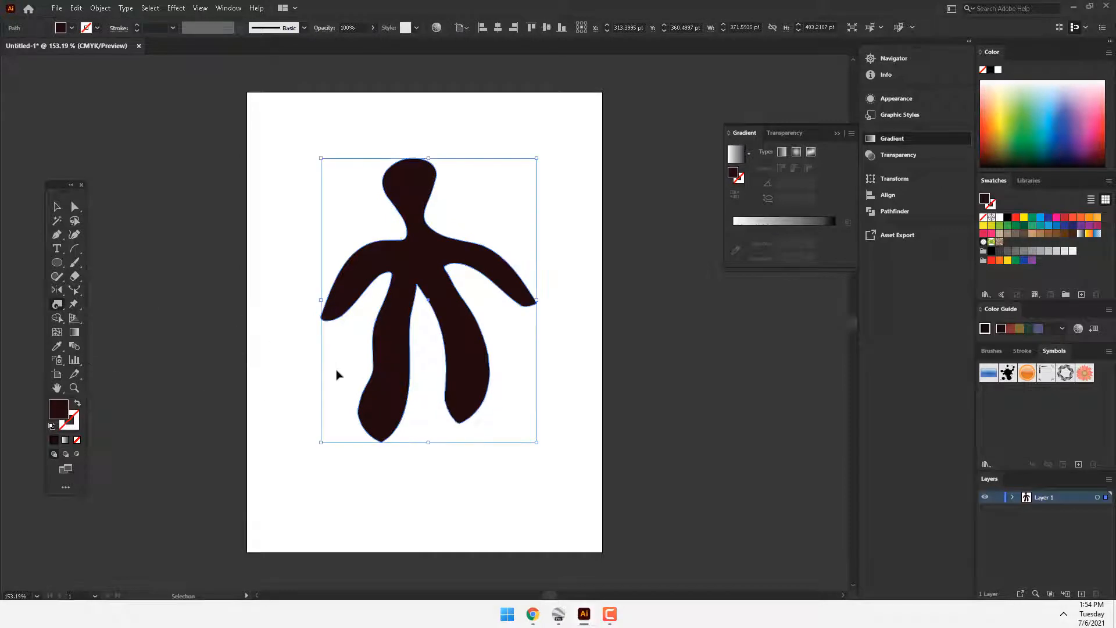
key(ctrl+z)
key(ctrl+z)
key(ctrl+z)
key(ctrl+z)
key(ctrl+z)
key(ctrl+z)
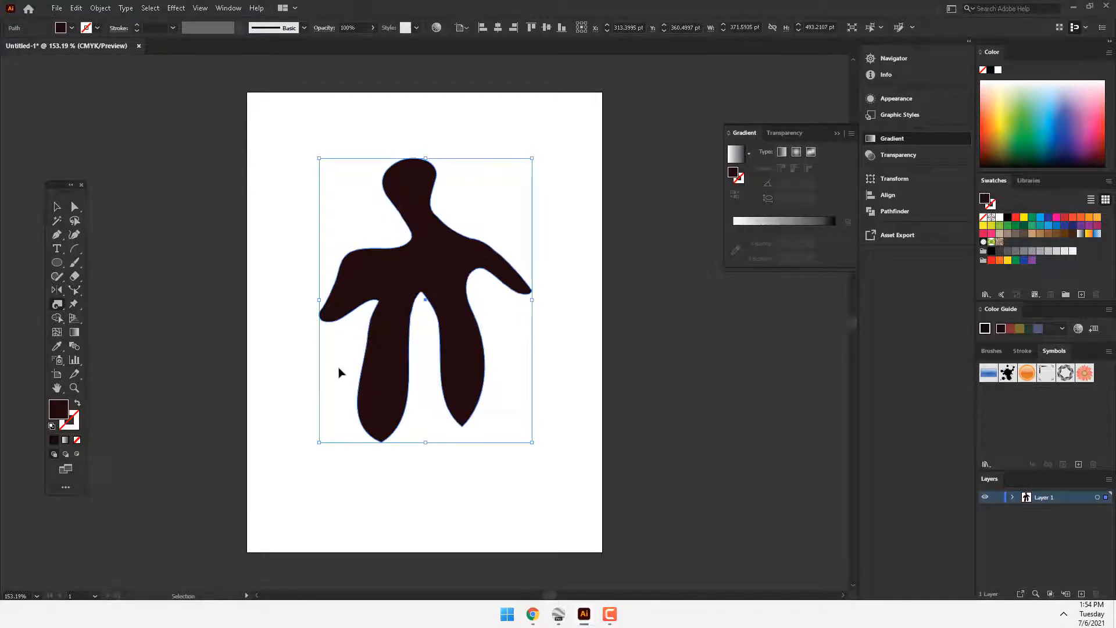
key(ctrl+z)
key(ctrl+z)
key(ctrl+z)
key(ctrl+z)
key(ctrl+z)
key(ctrl+z)
key(ctrl+z)
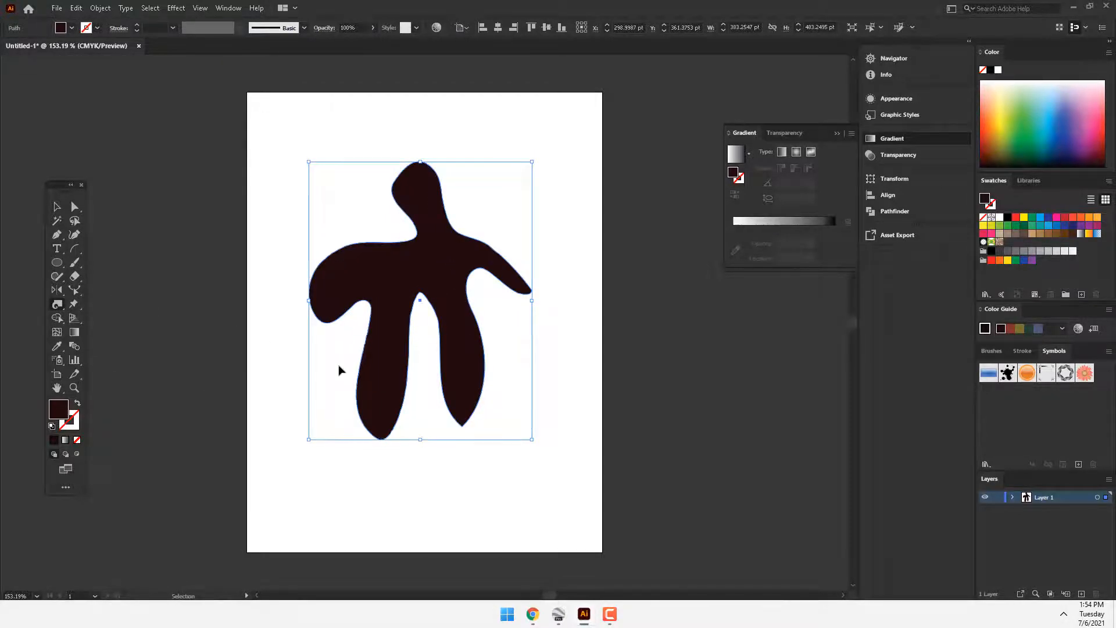
key(ctrl+z)
key(ctrl+z)
key(ctrl+z)
key(ctrl+z)
key(ctrl+z)
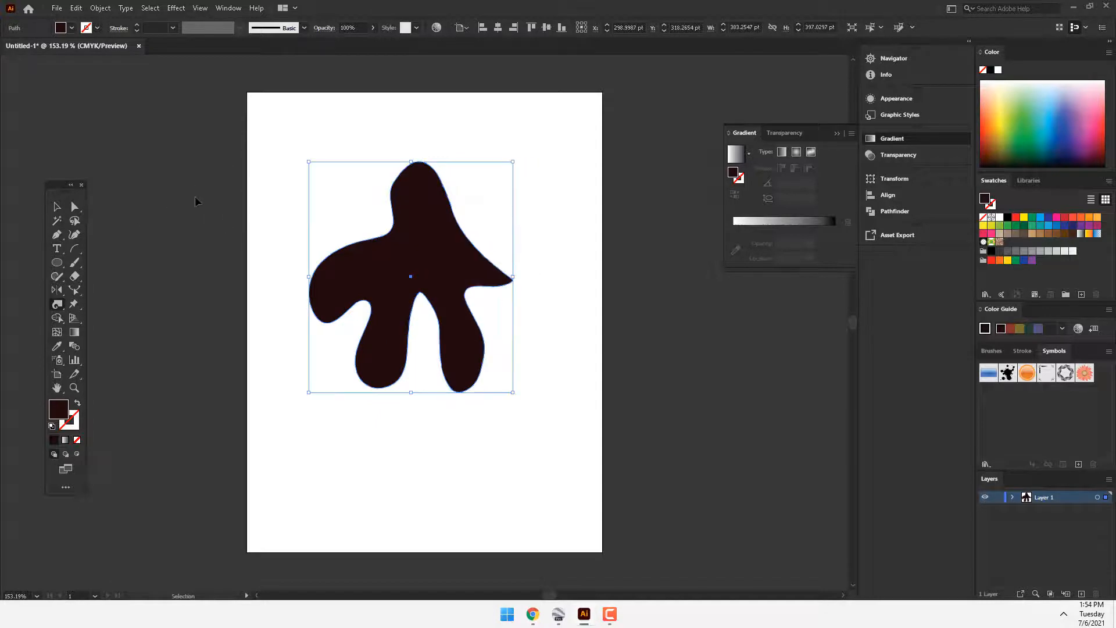
key(ctrl+z)
key(ctrl+z)
key(ctrl+z)
key(ctrl+z)
key(ctrl+z)
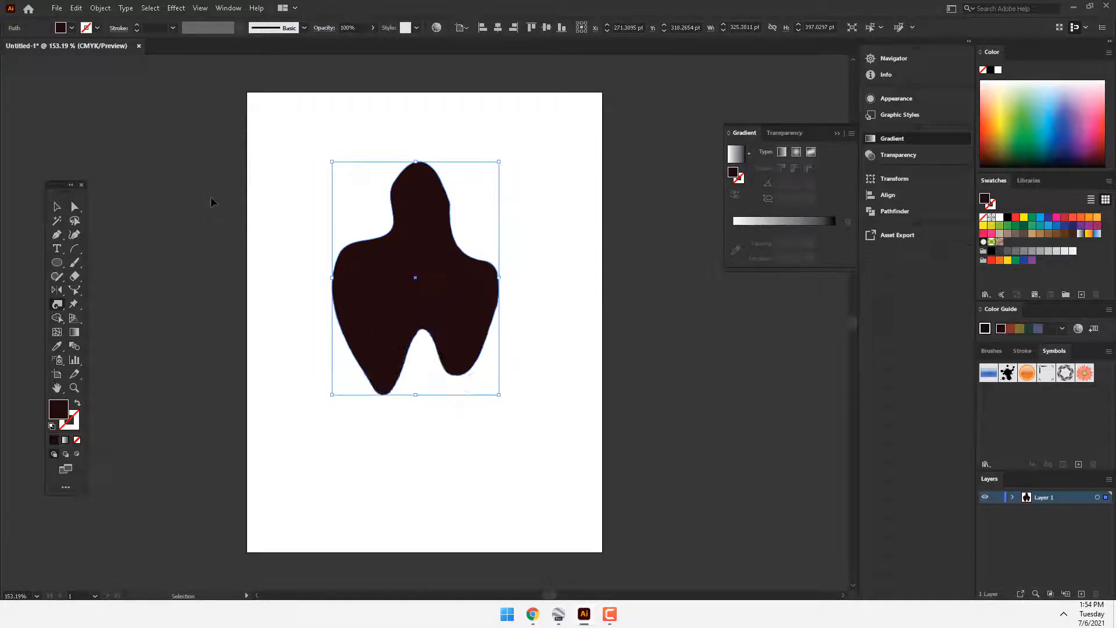
key(ctrl+z)
key(ctrl+z)
key(ctrl+z)
key(ctrl+z)
key(ctrl+z)
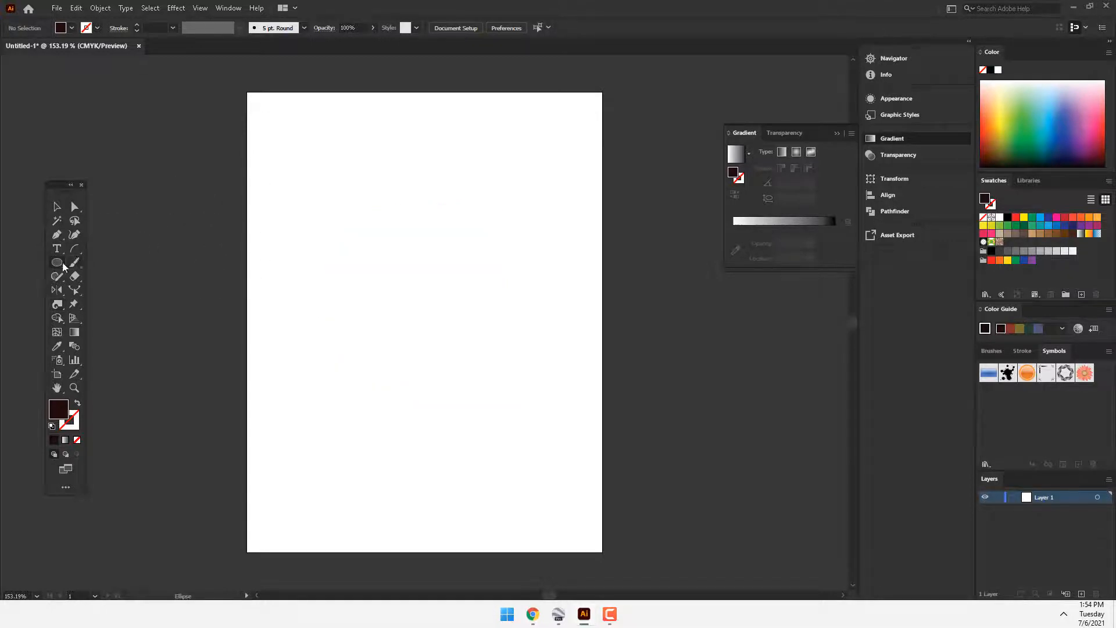
Step: Draw a rectangle about 121 × 115 pt and try the Twirl tool on its center twice, undoing each twirl
key(m)
drag(319, 245, 389, 313)
mouse_move(57, 304)
mouse_down()
mouse_move(93, 346)
mouse_move(93, 333)
mouse_up()
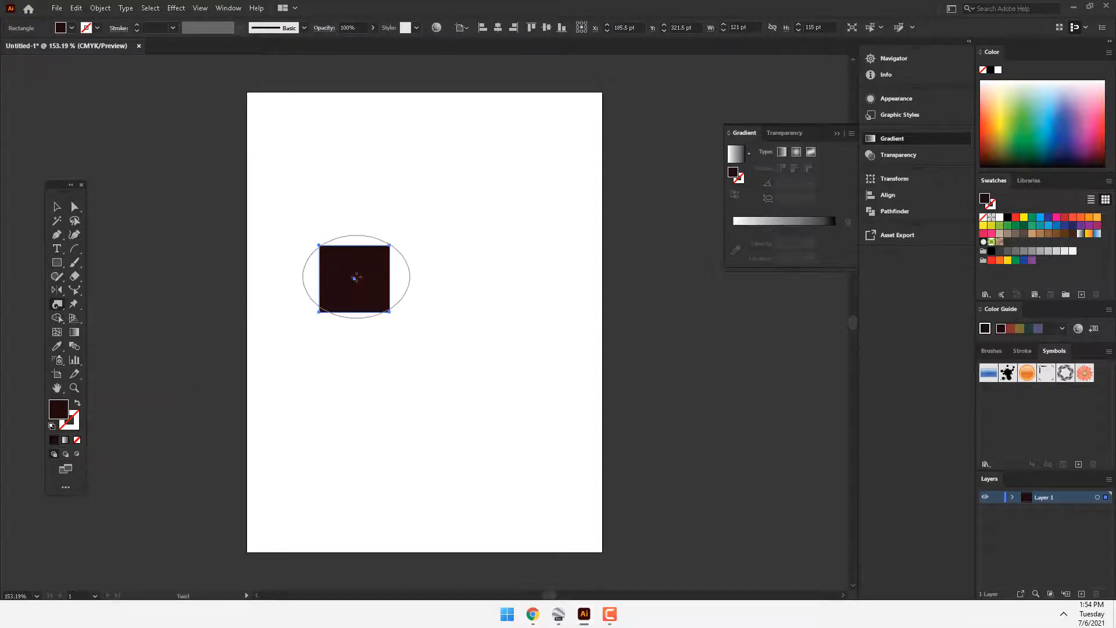
mouse_move(354, 279)
mouse_down()
mouse_move(354, 268)
mouse_move(354, 279)
mouse_up()
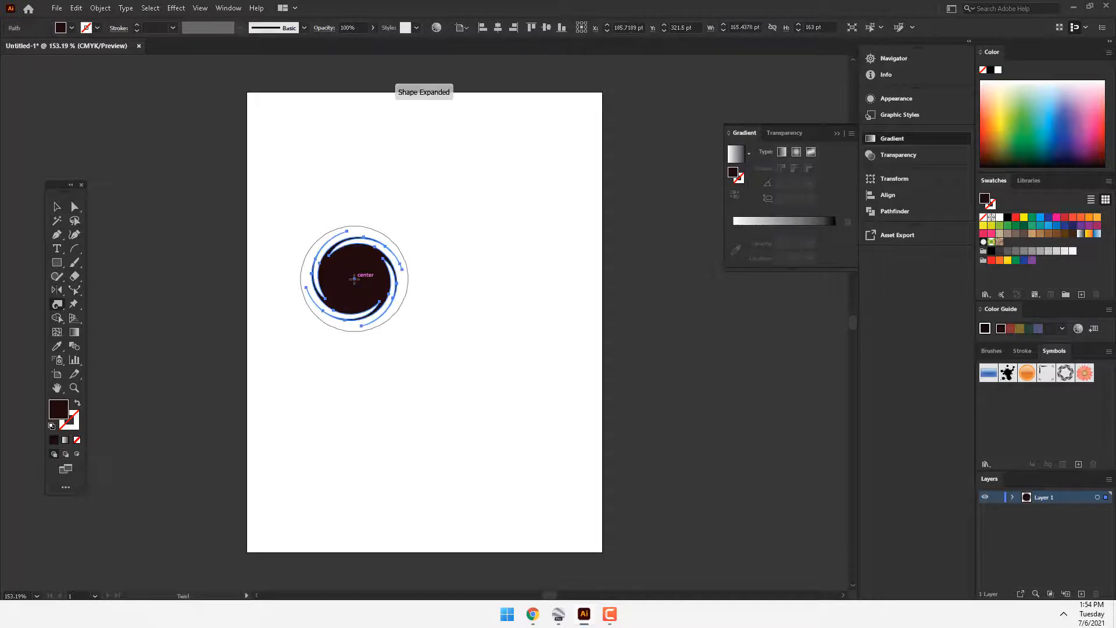
key(ctrl+z)
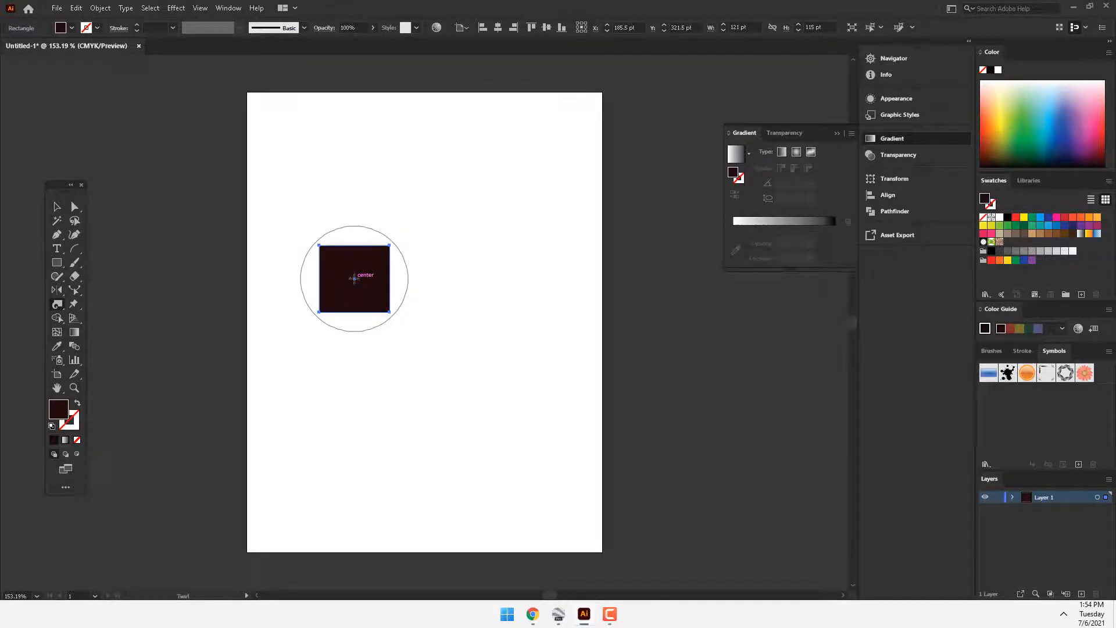
drag(354, 278, 354, 278)
key(ctrl+z)
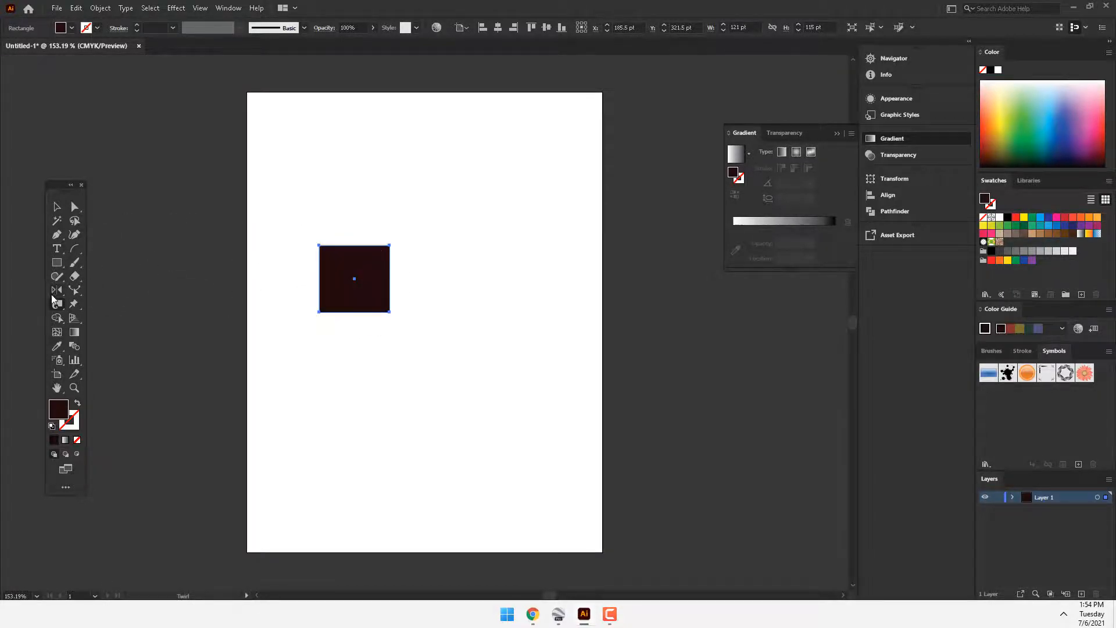
Step: Delete the small rectangle and draw a long thin one about 483 × 52 pt across the middle of the artboard
drag(58, 305, 104, 348)
key(Delete)
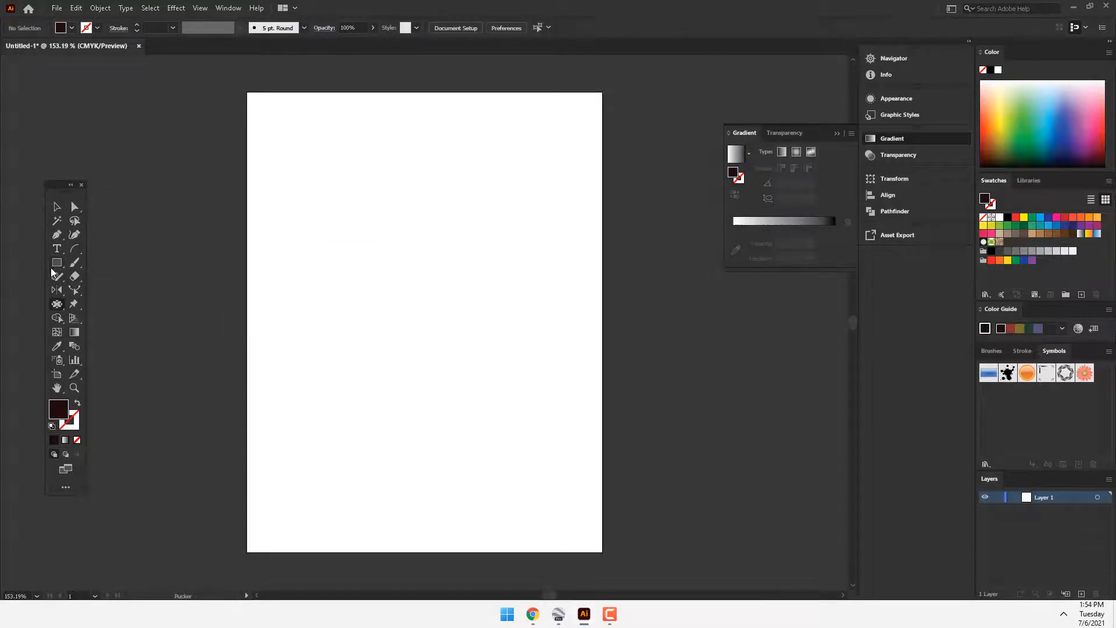
drag(281, 292, 562, 322)
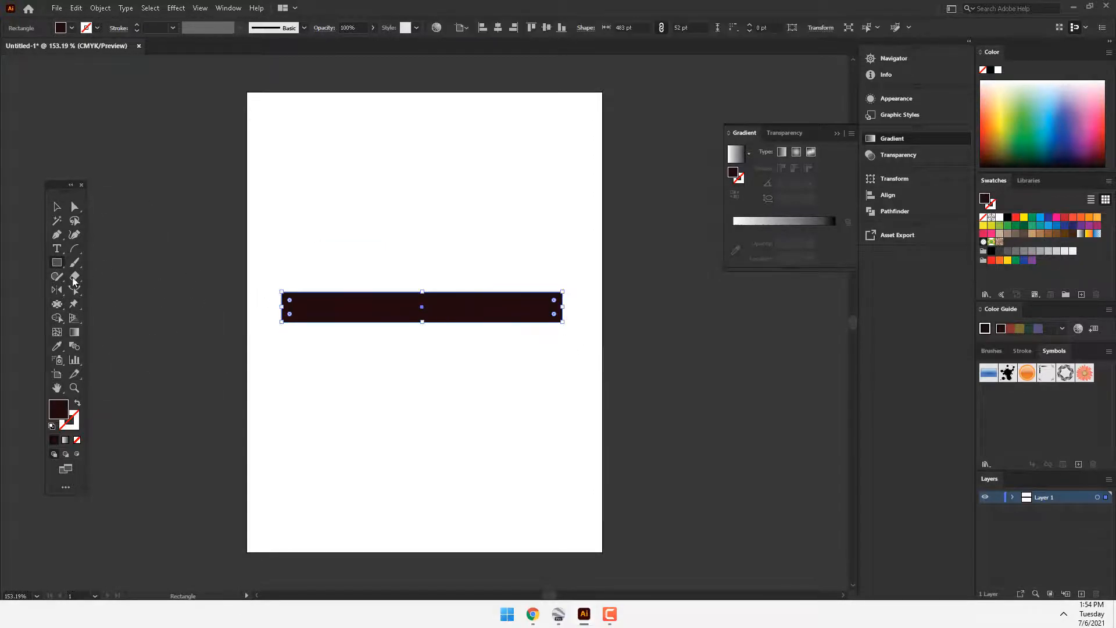
Step: Try the Pucker tool on the left end of the long rectangle and undo the distortion
drag(58, 310, 119, 343)
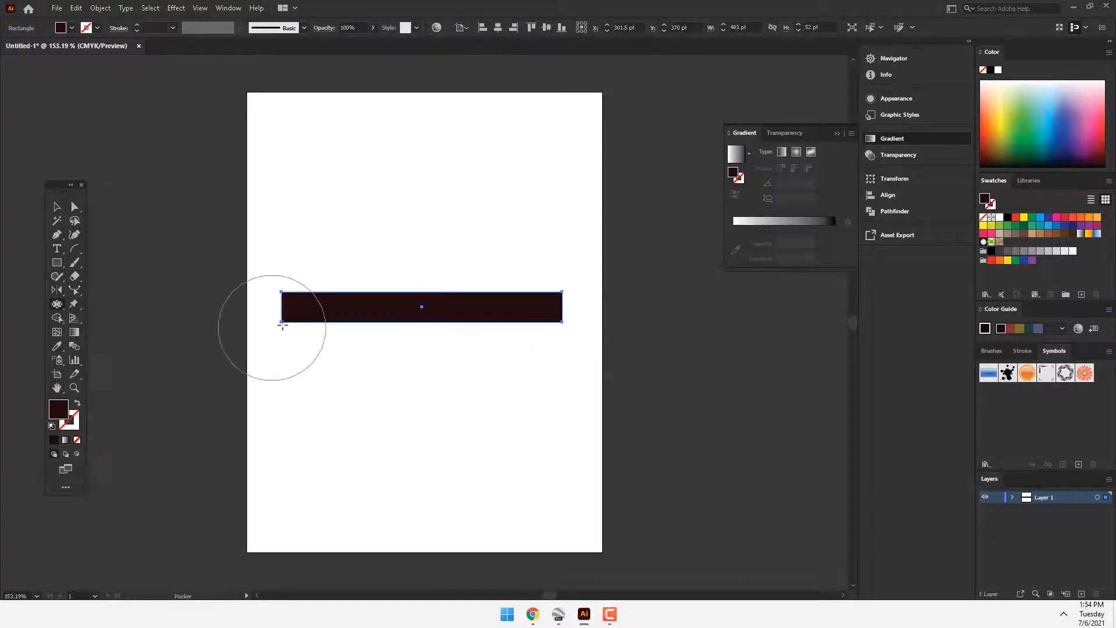
drag(279, 331, 317, 307)
key(ctrl+z)
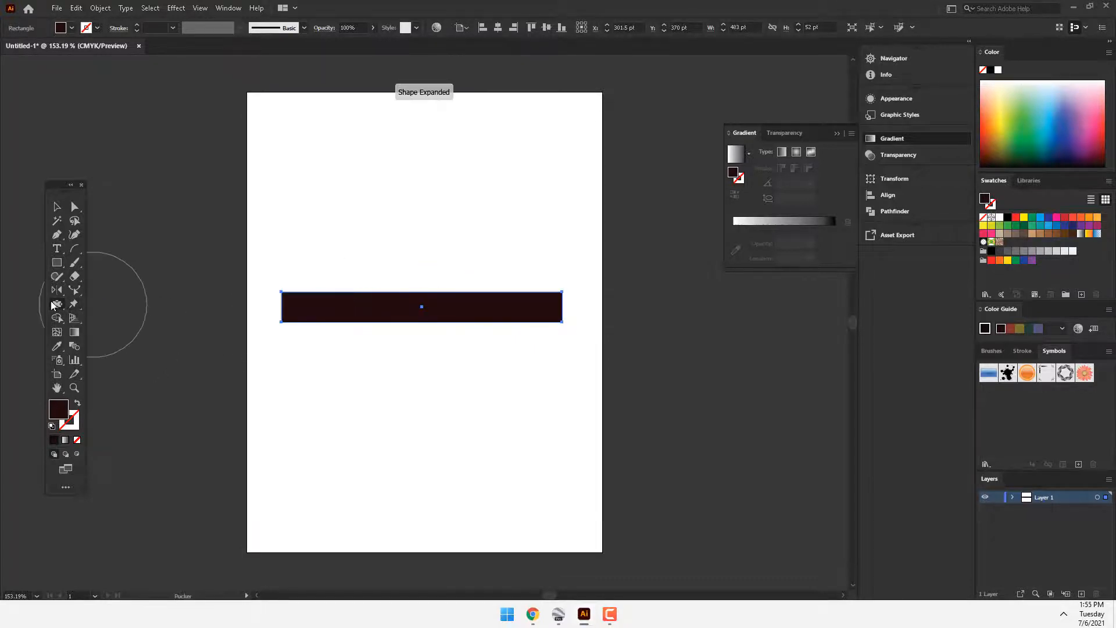
Step: Try the Bloat tool on the left end of the long rectangle to swell it, and undo the bulge
drag(53, 305, 134, 359)
drag(329, 310, 332, 311)
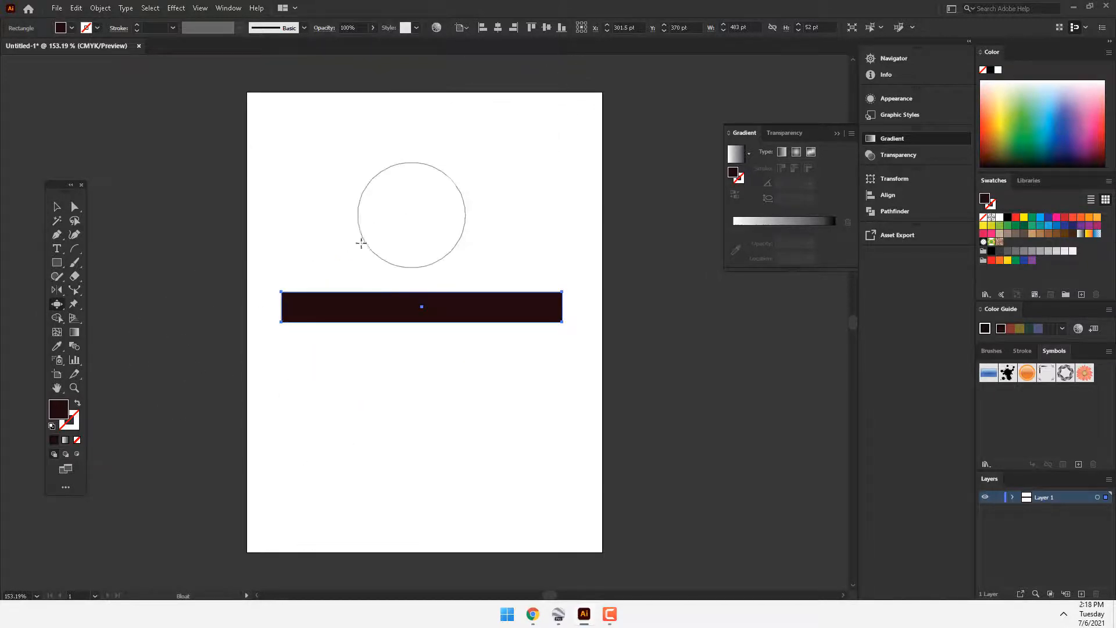
drag(329, 304, 339, 314)
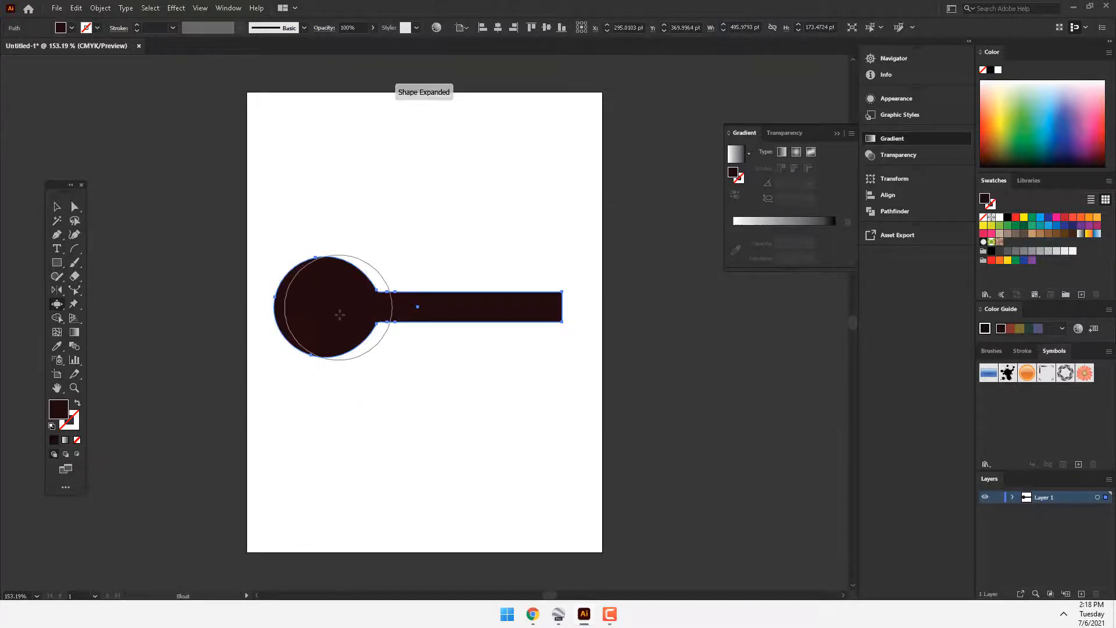
key(ctrl+z)
Step: Try the Scallop tool along the length of the long rectangle and undo the effect
click(57, 304)
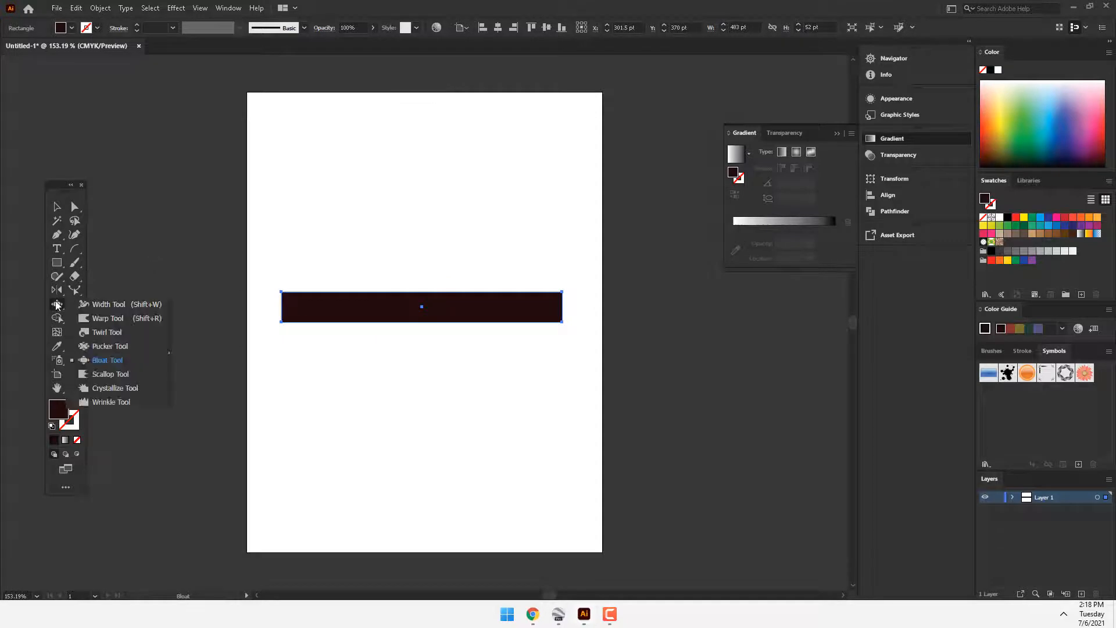
click(95, 377)
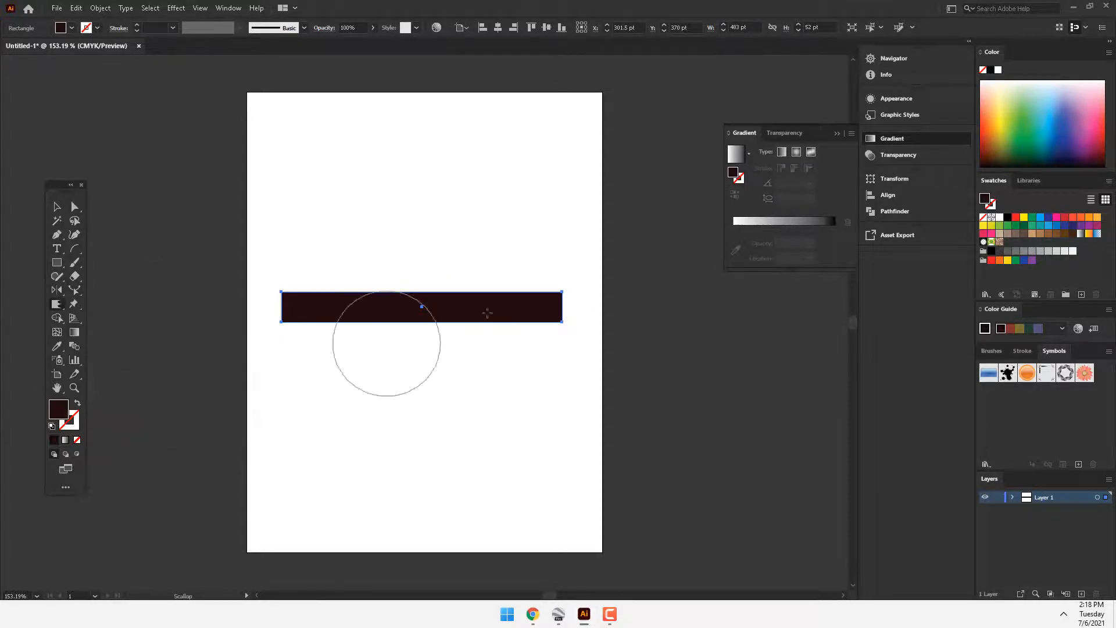
mouse_move(291, 304)
mouse_down()
mouse_move(461, 311)
mouse_move(687, 348)
mouse_up()
key(ctrl+z)
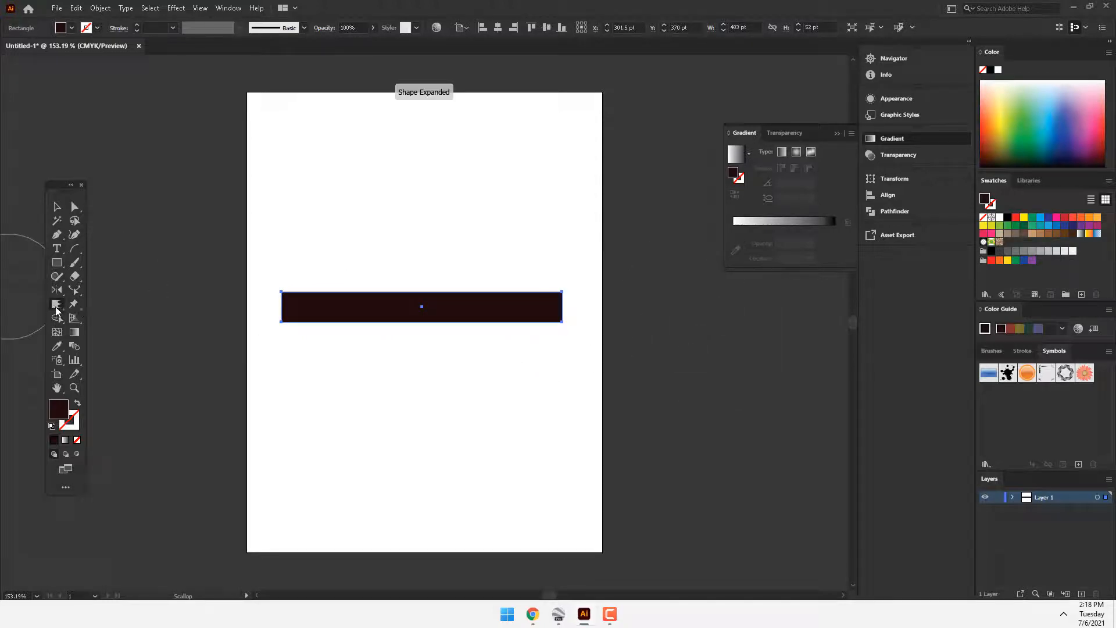
Step: Try the Crystallize tool on the left end of the long rectangle and undo the spikes
click(56, 309)
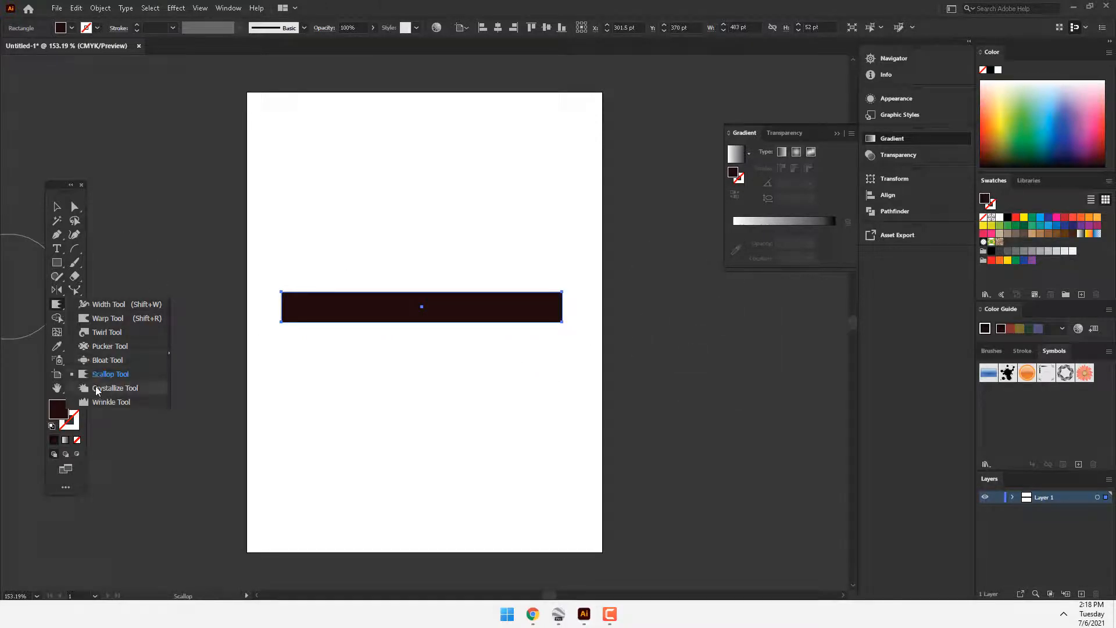
click(96, 390)
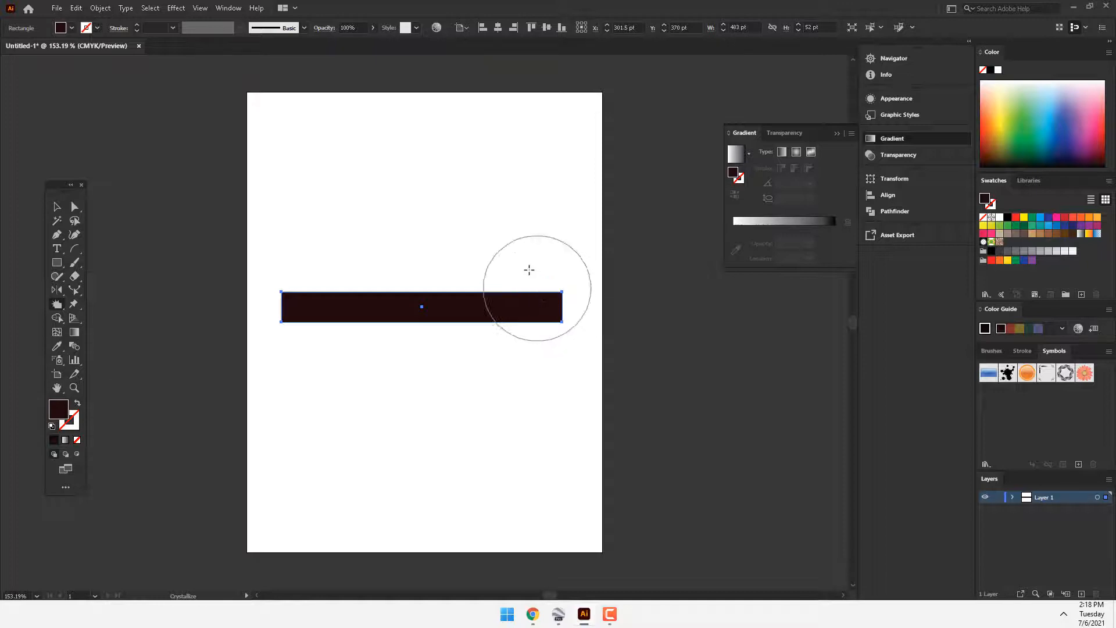
drag(291, 306, 317, 319)
key(ctrl+z)
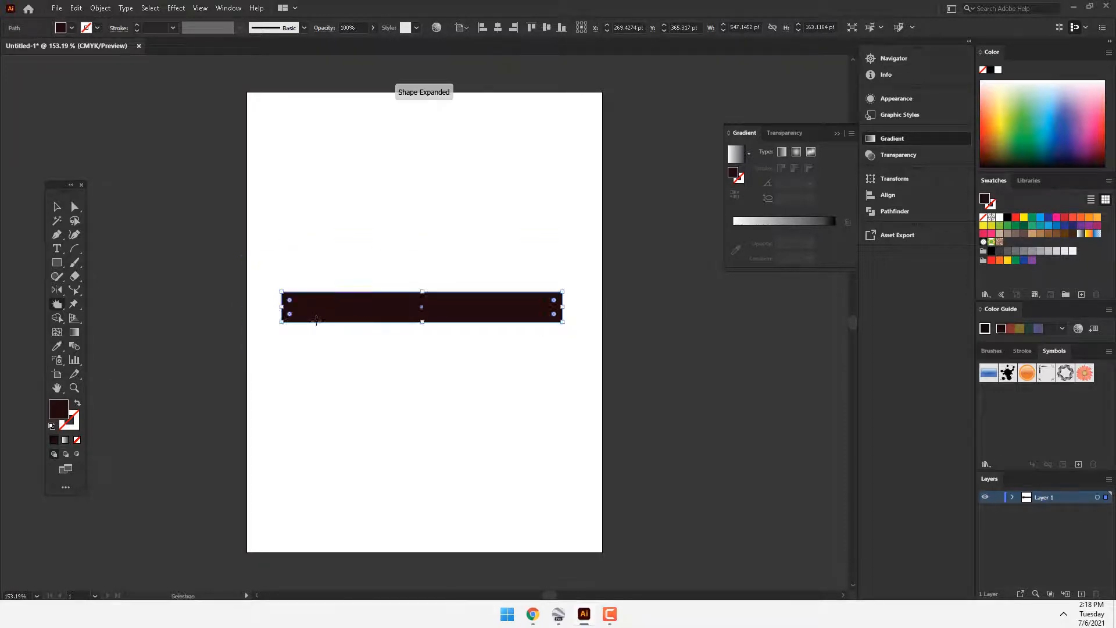
Step: Try the Wrinkle tool along the edges of the long rectangle and undo the wrinkling
click(57, 303)
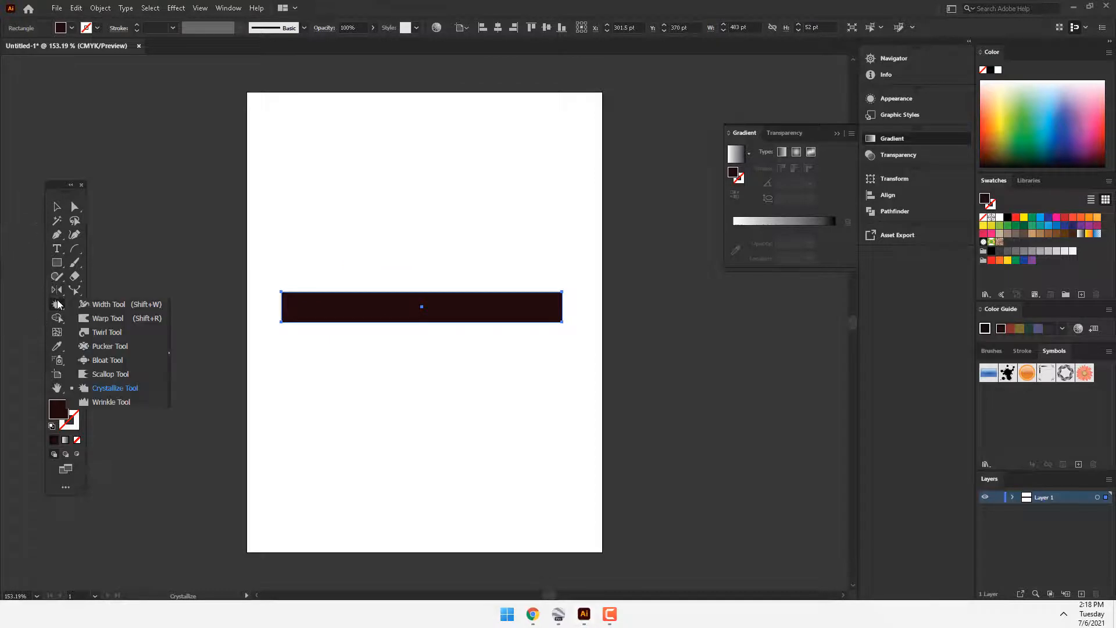
click(111, 402)
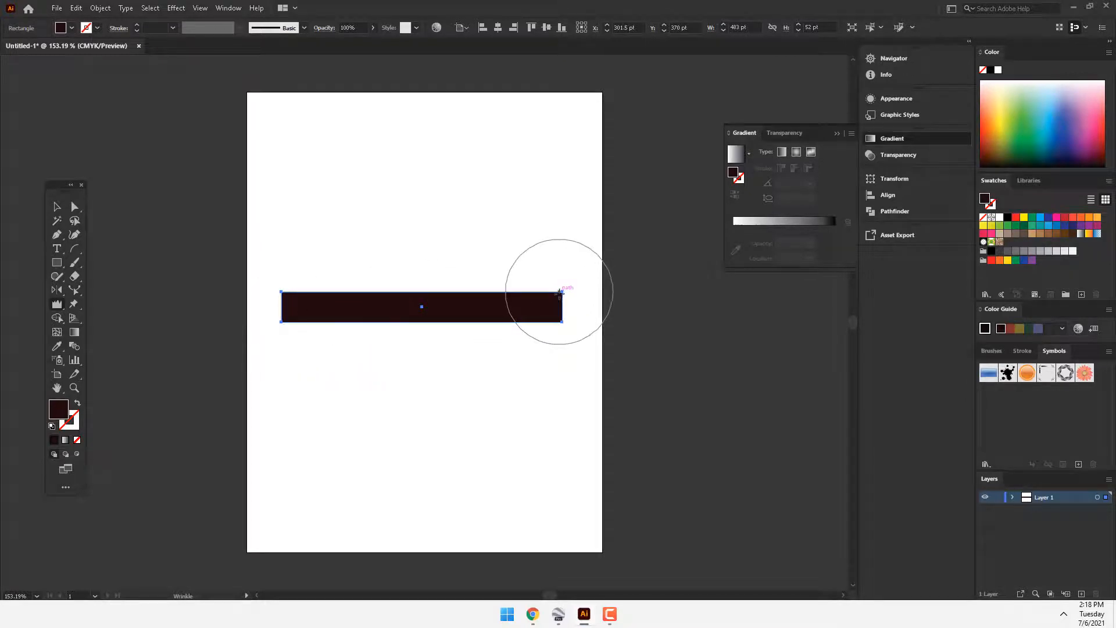
mouse_move(560, 291)
mouse_down()
mouse_move(378, 303)
mouse_move(556, 301)
mouse_up()
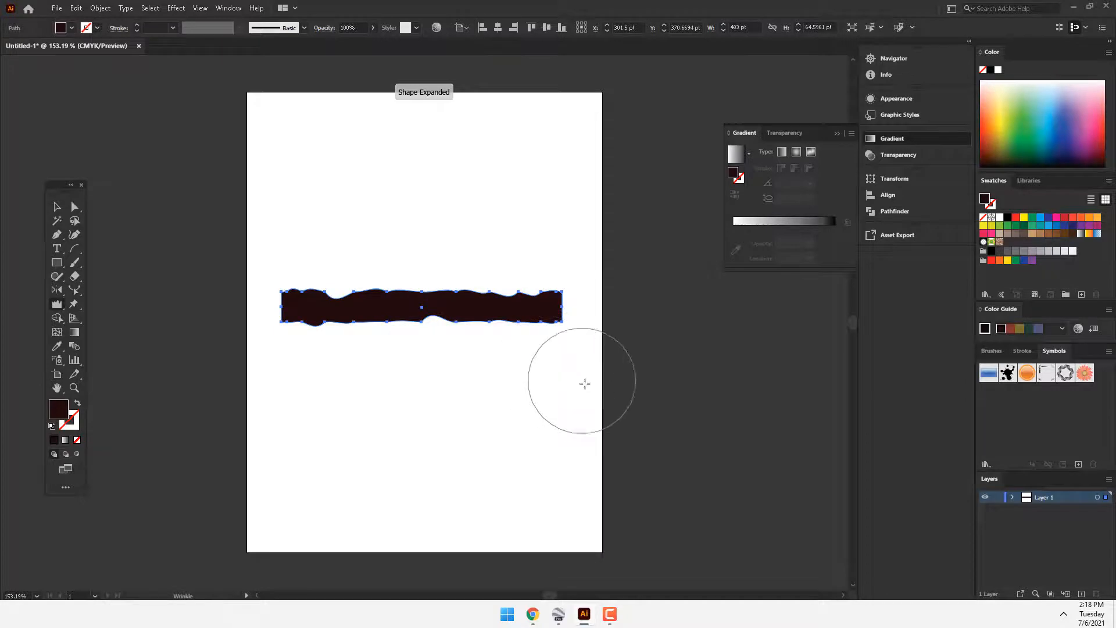
key(ctrl+z)
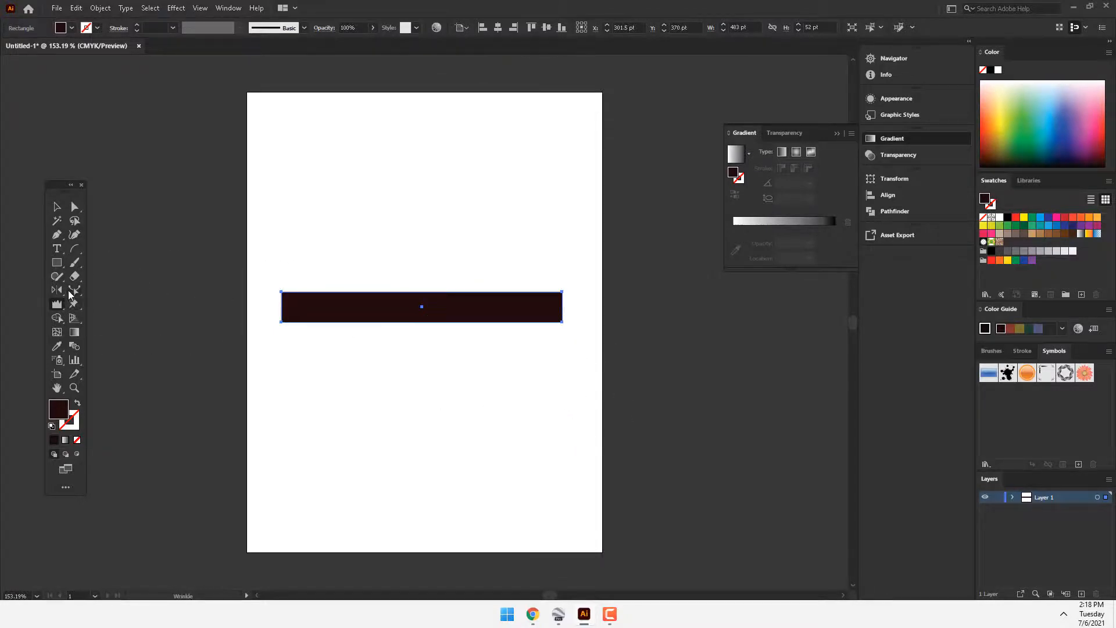
Step: Show the perspective grid and delete the long rectangle from the artboard
click(75, 319)
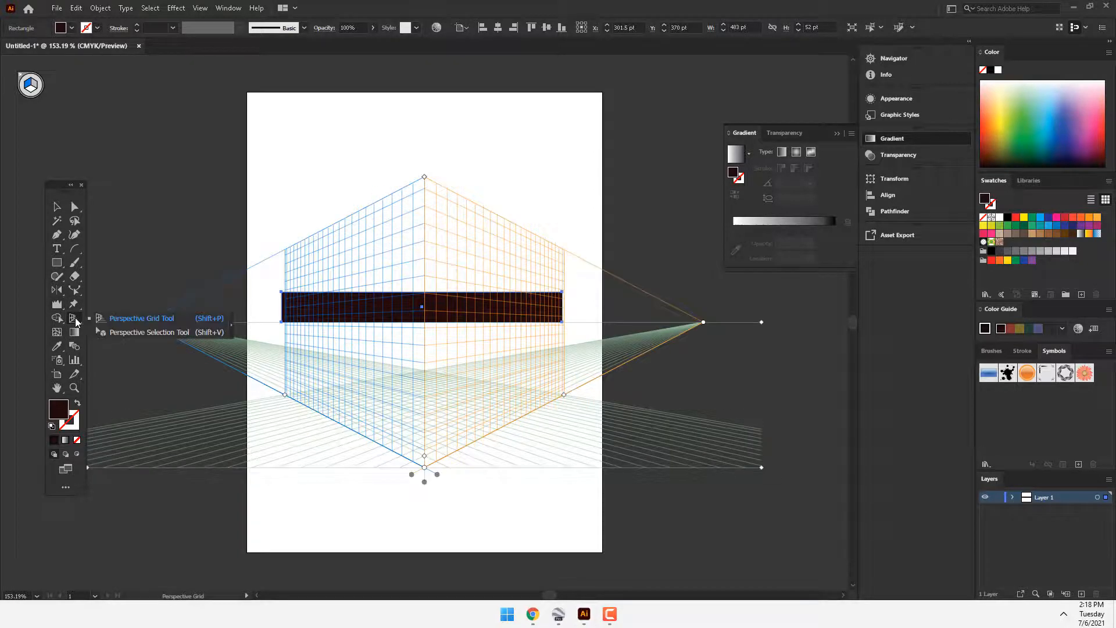
click(56, 206)
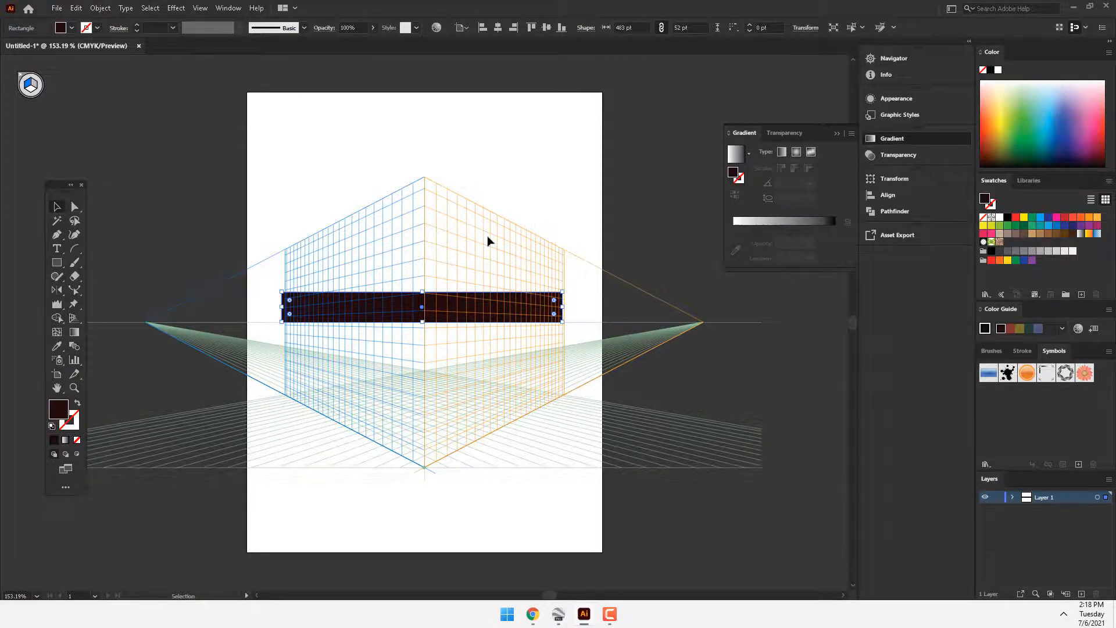
key(Delete)
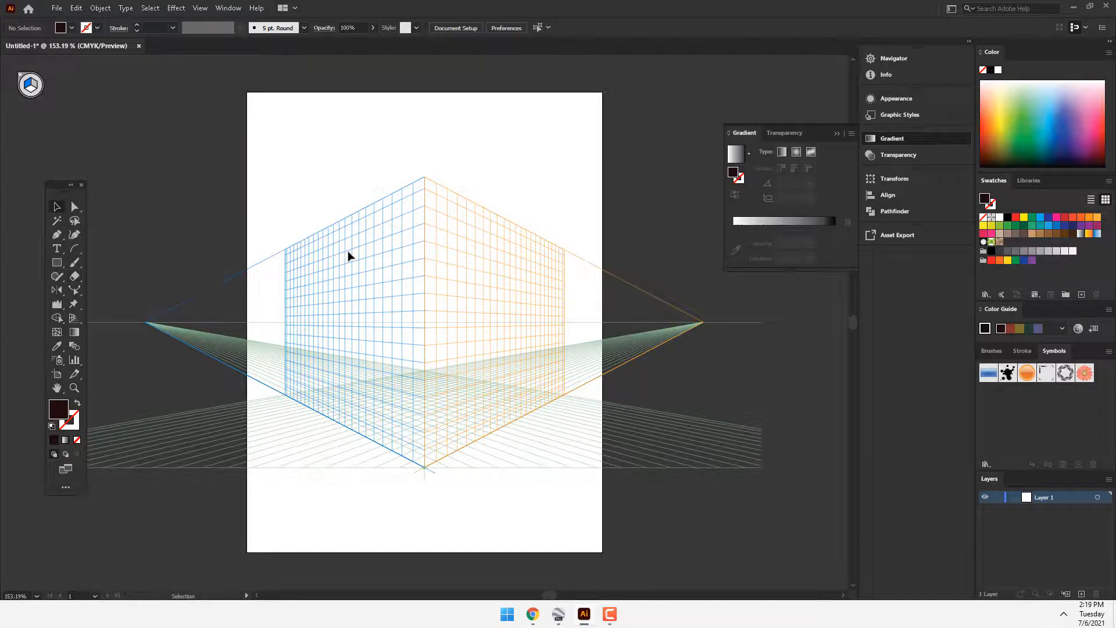
Step: Switch the perspective grid to the One Point Perspective preset
click(200, 8)
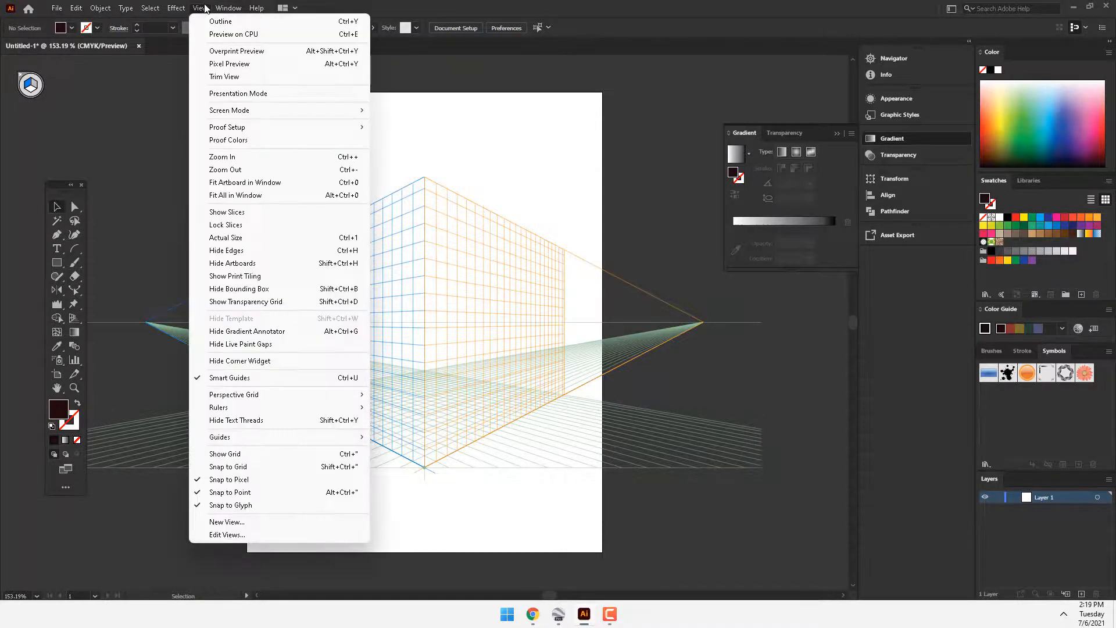
mouse_move(343, 398)
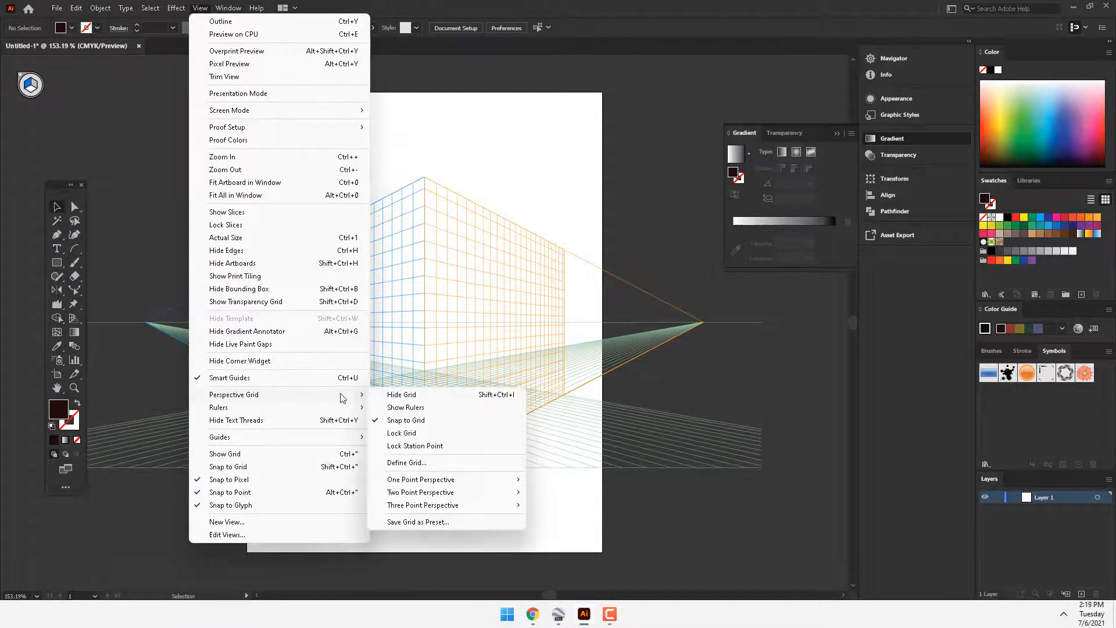
mouse_move(444, 485)
click(557, 481)
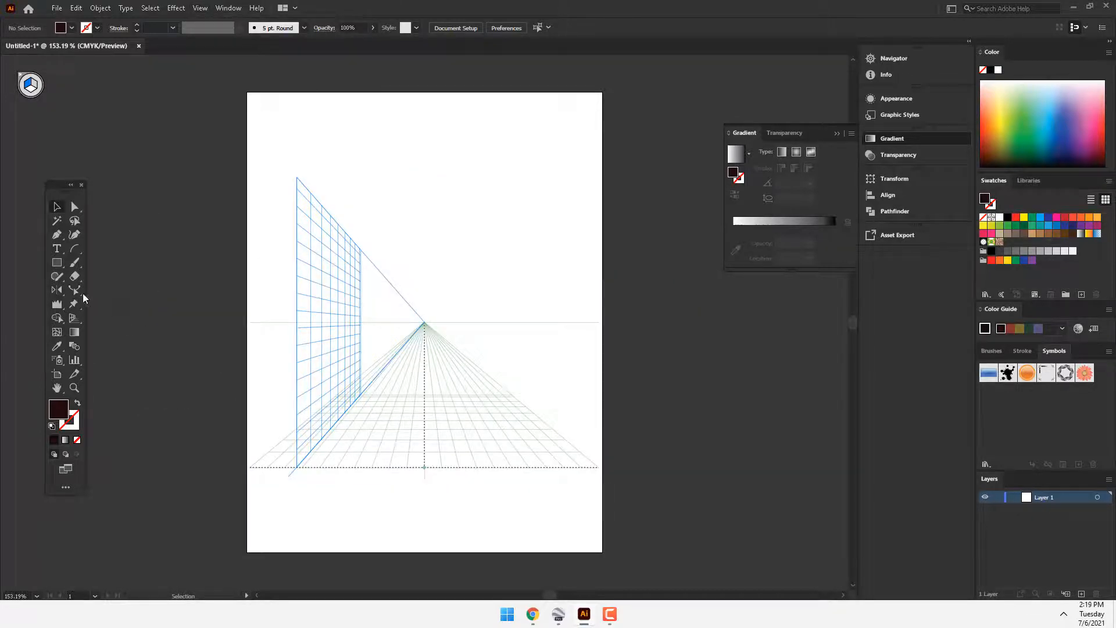
Step: Draw a floor rectangle about 362 × 298 pt on the horizontal grid plane, starting at the base of the vertical plane's front edge
click(57, 262)
key(2)
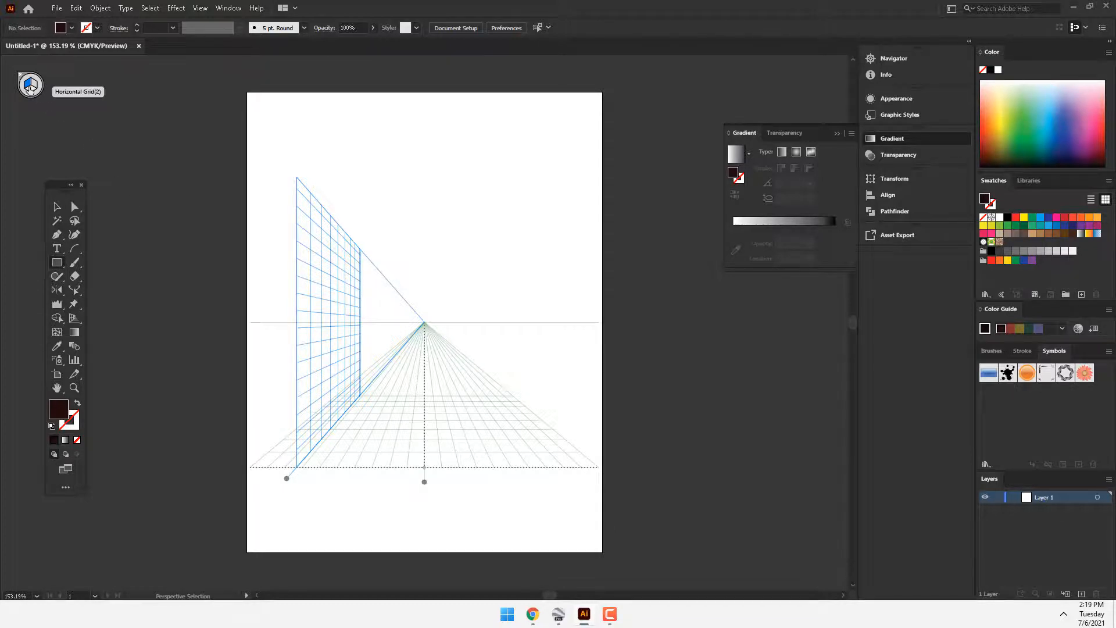
drag(295, 468, 505, 388)
click(567, 332)
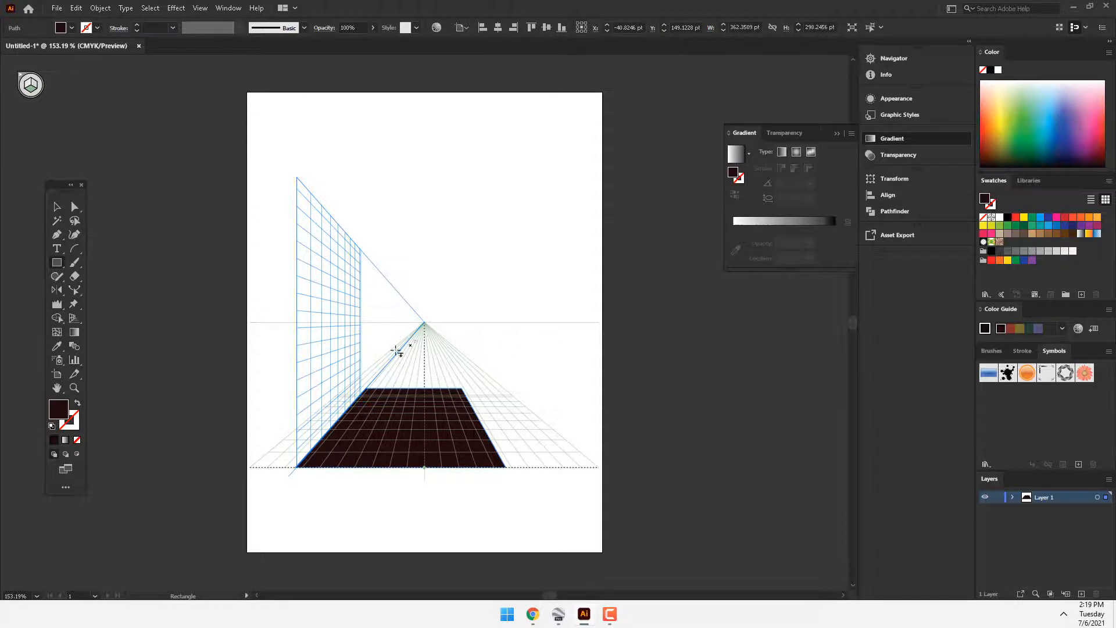
Step: Replace the floor rectangle with a road about 471 pt wide reaching the vanishing point, and fill it black
key(Delete)
drag(298, 467, 448, 323)
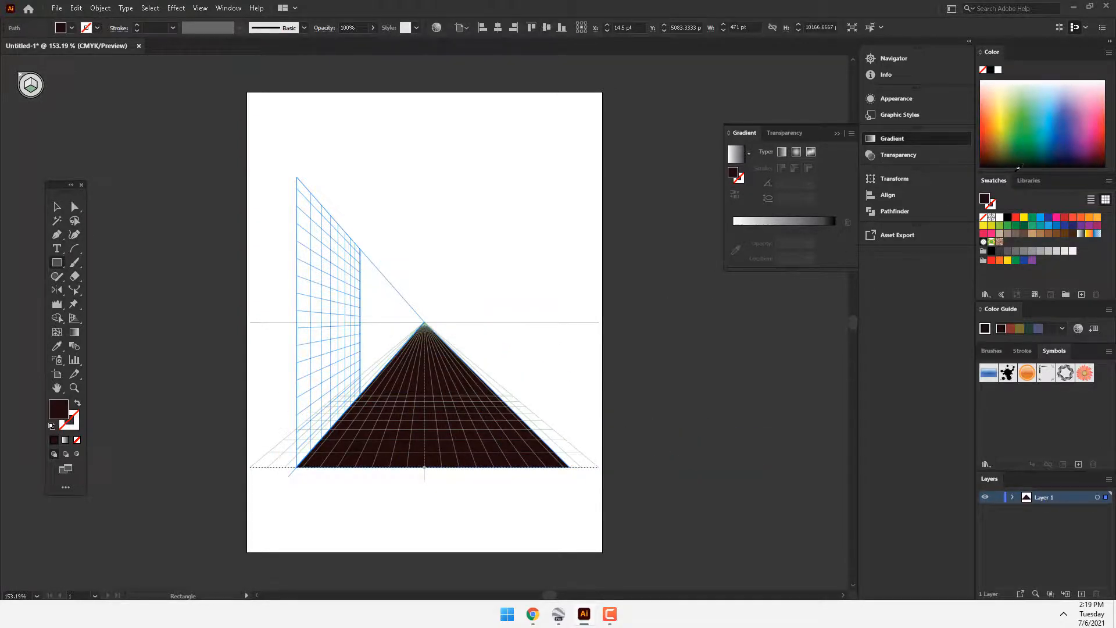
click(1007, 217)
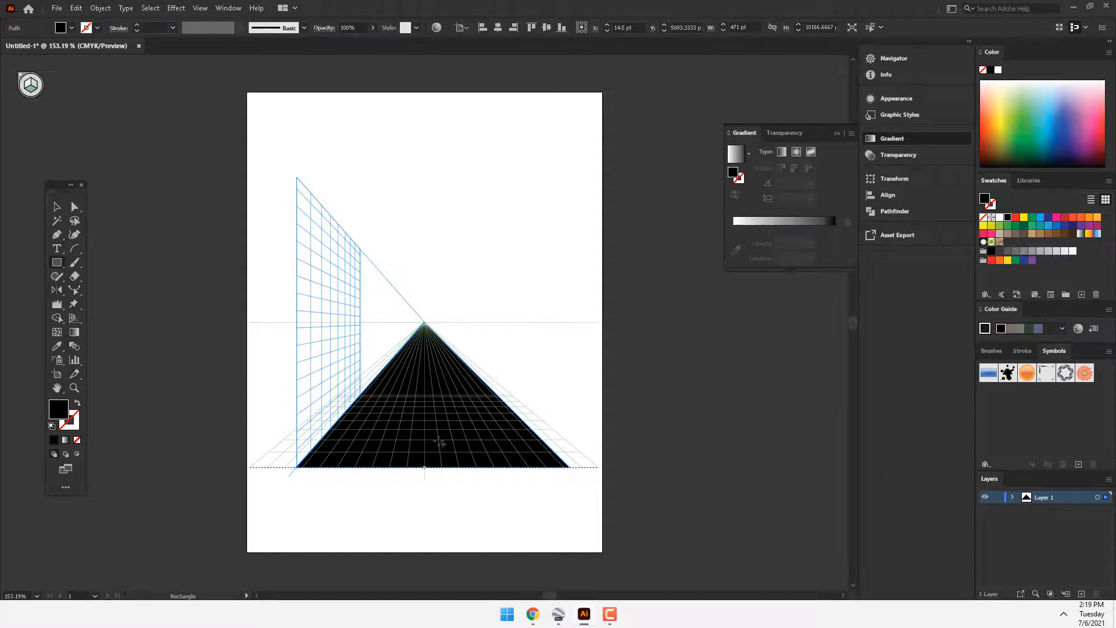
Step: Draw a lane dash about 31 × 114 pt in the middle of the road and fill it white
drag(437, 441, 440, 409)
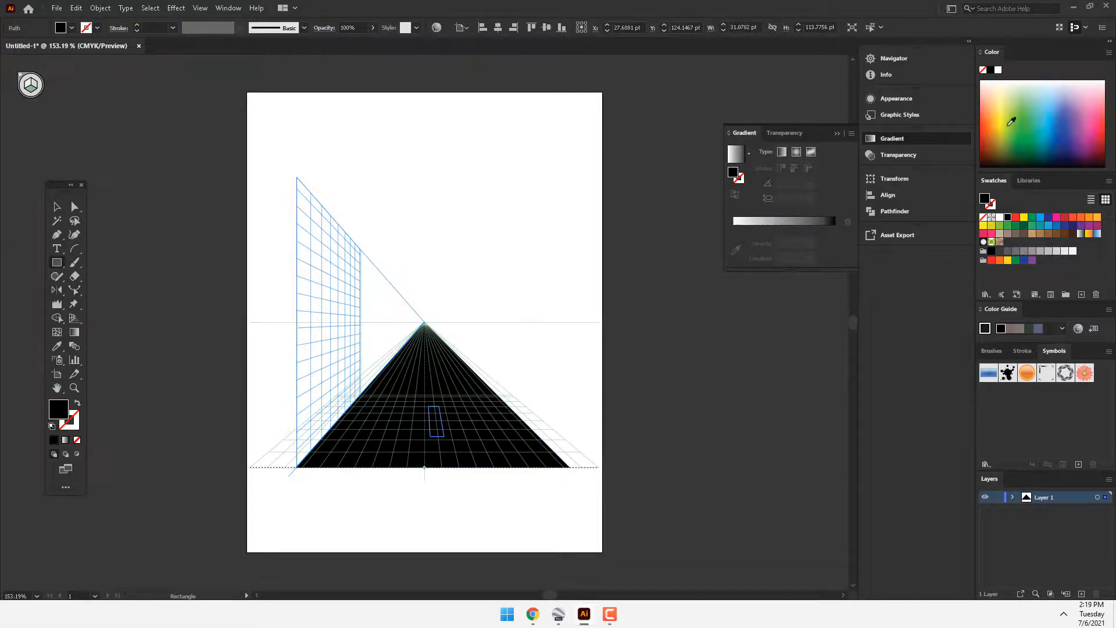
click(1000, 217)
Step: Duplicate the white lane dash one position farther along the road with the Perspective Selection tool, undoing misplaced copies
drag(74, 317, 116, 336)
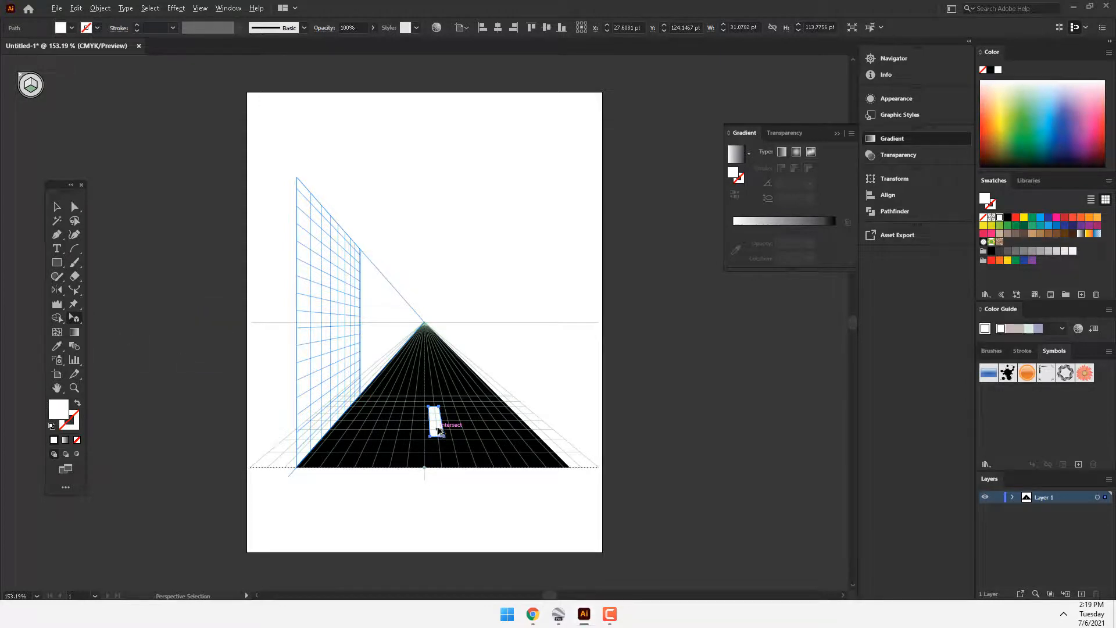
drag(439, 430, 438, 392)
key(ctrl+z)
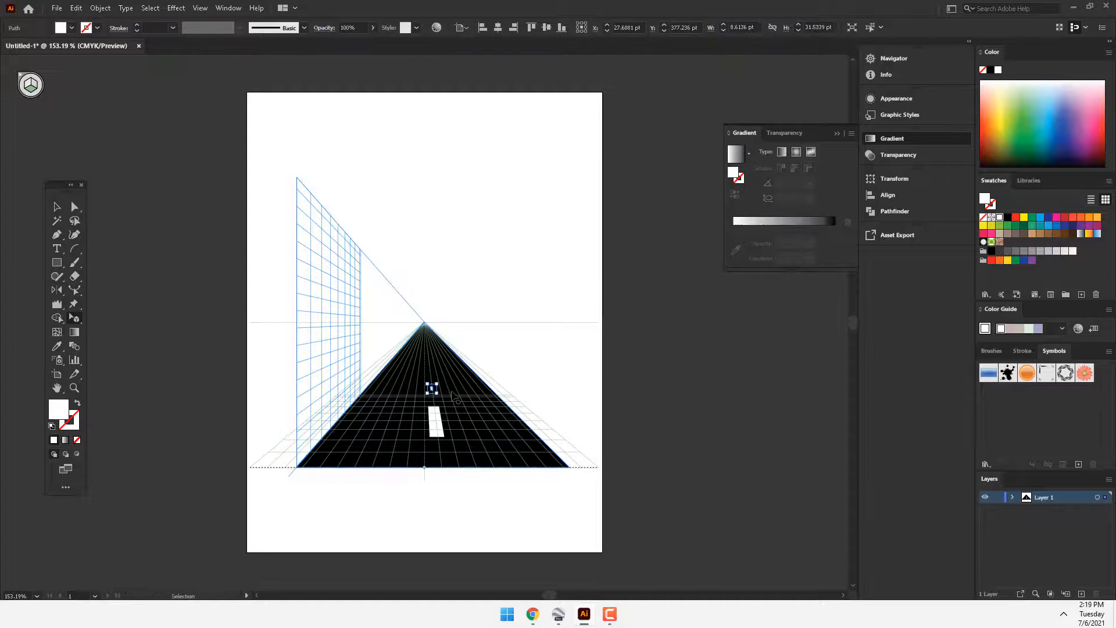
key(ctrl+z)
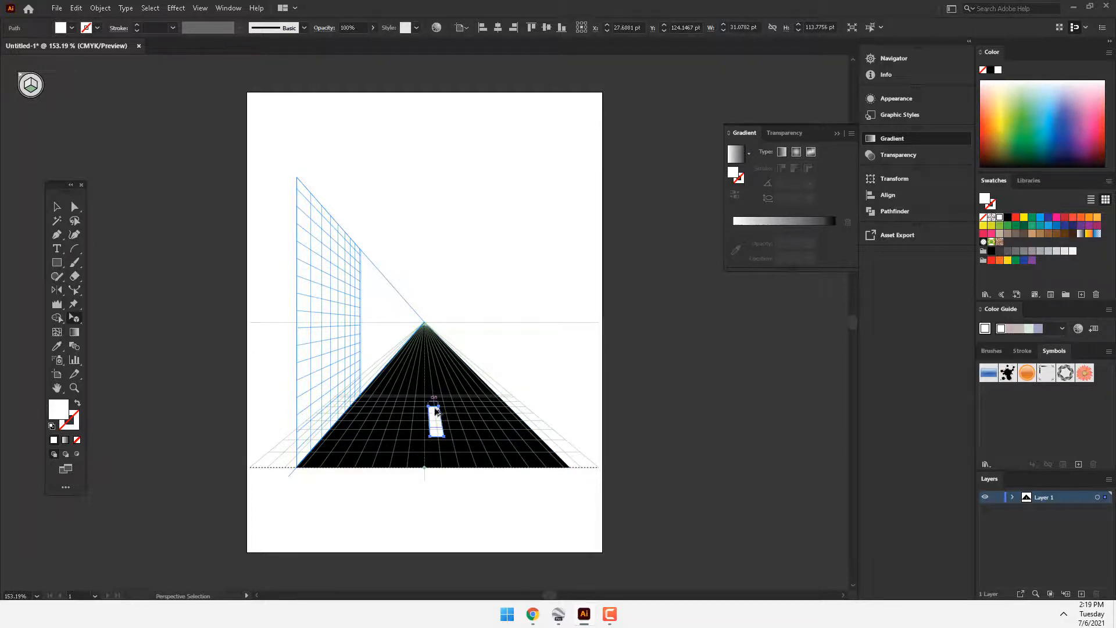
drag(438, 397, 433, 394)
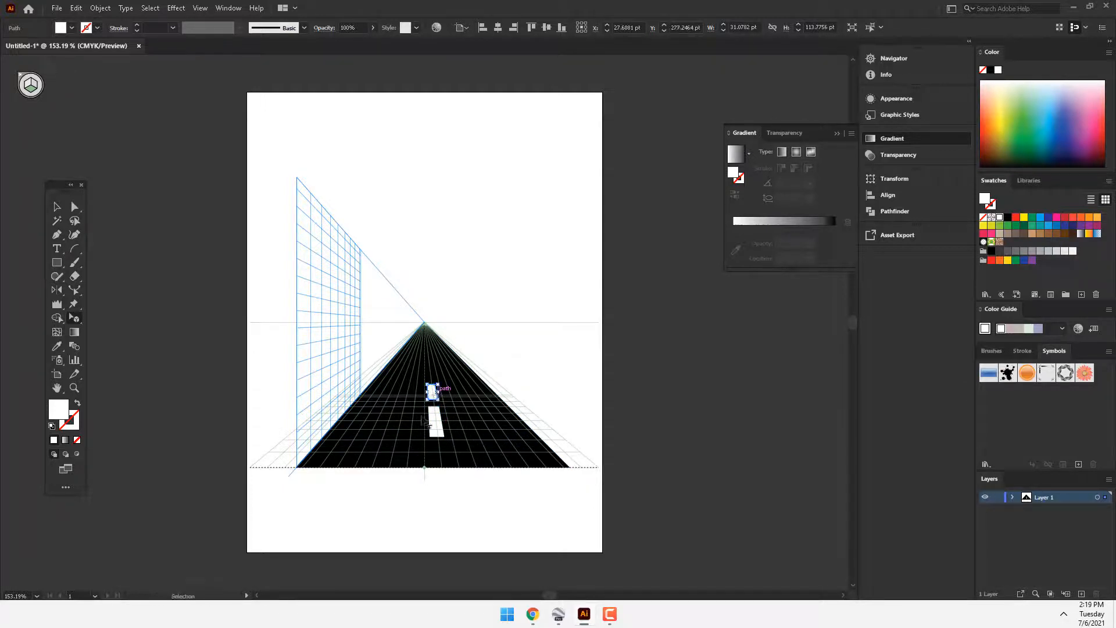
Step: Copy the lane dash along the road in perspective and repeat the duplication toward the vanishing point to form a dashed line
click(57, 208)
ctrl+click(410, 341)
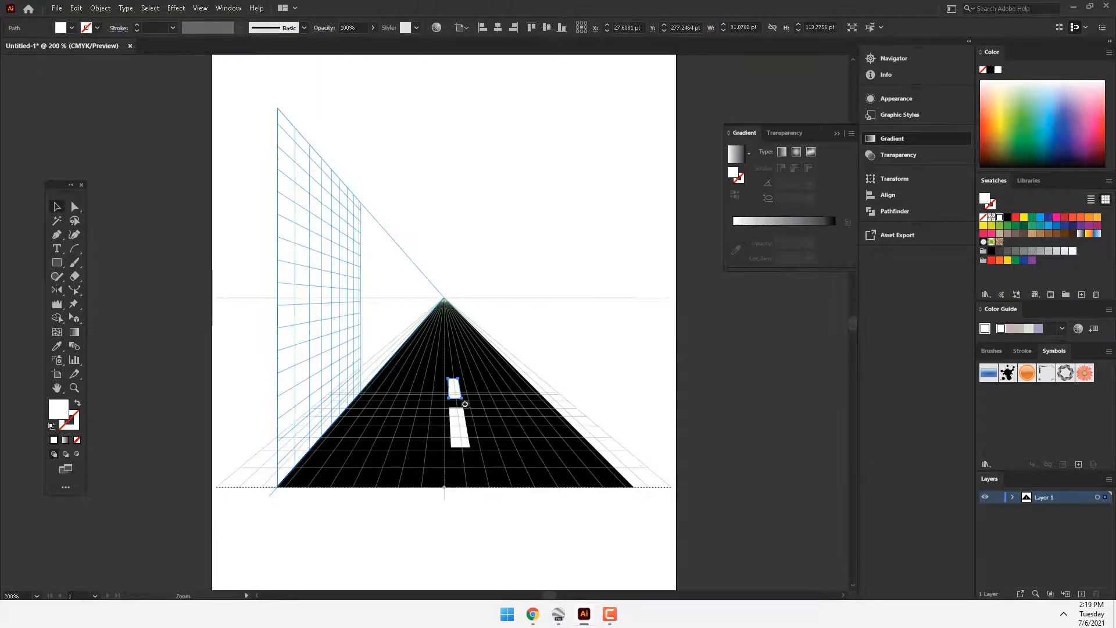
drag(483, 406, 467, 415)
click(76, 319)
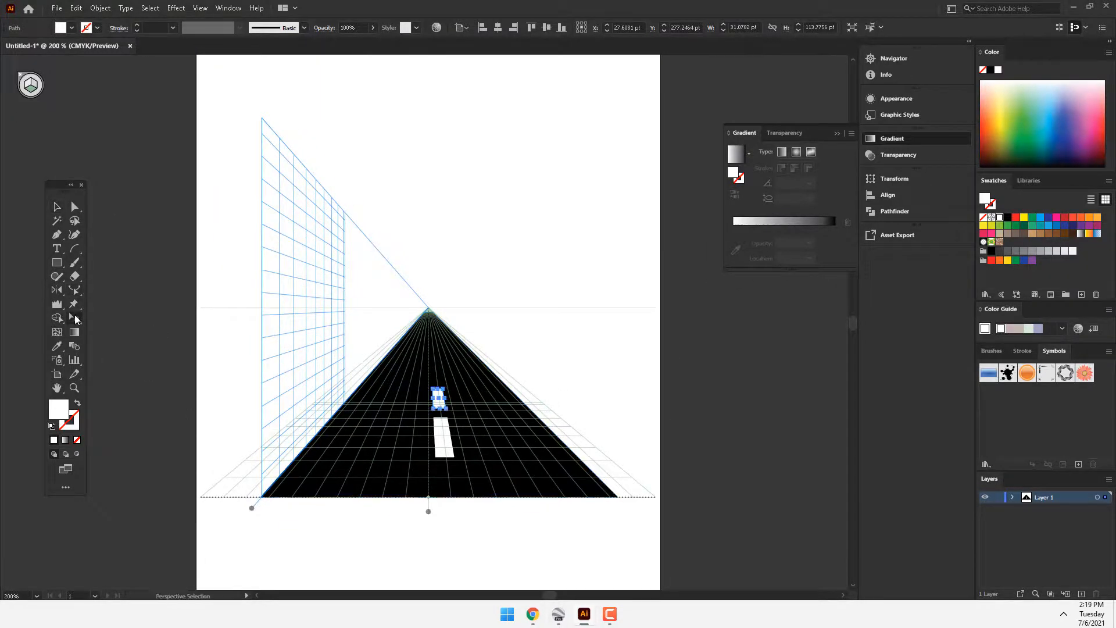
drag(76, 318, 139, 333)
mouse_move(451, 416)
mouse_down()
mouse_move(448, 457)
mouse_move(439, 408)
mouse_up()
key(ctrl+d)
key(ctrl+d)
key(ctrl+d)
key(ctrl+d)
key(ctrl+d)
key(ctrl+d)
key(ctrl+d)
key(ctrl+d)
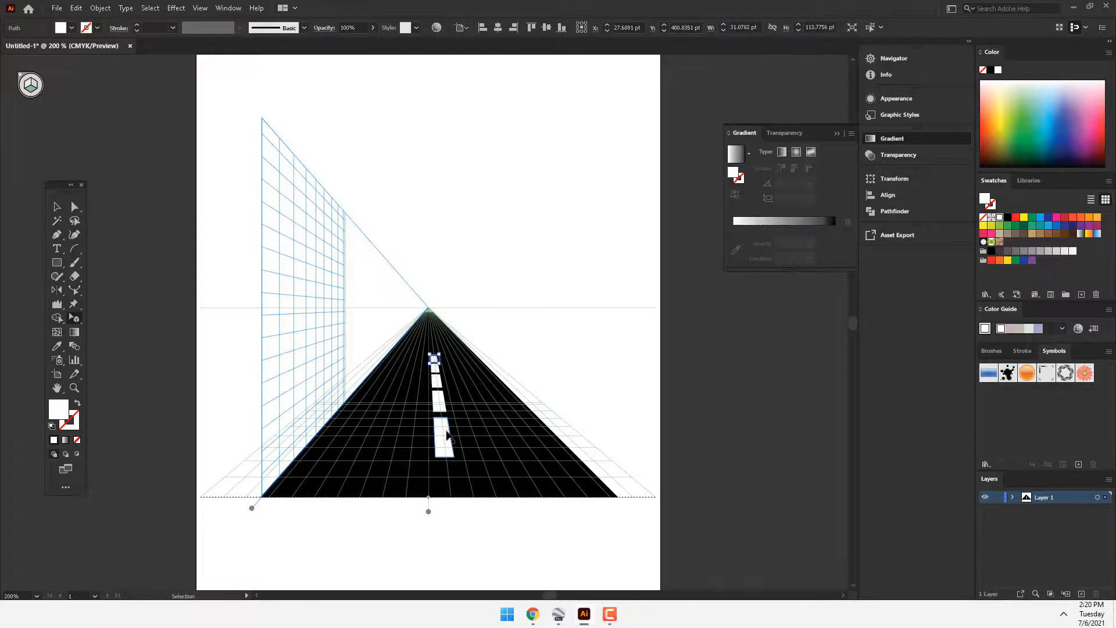
key(ctrl+d)
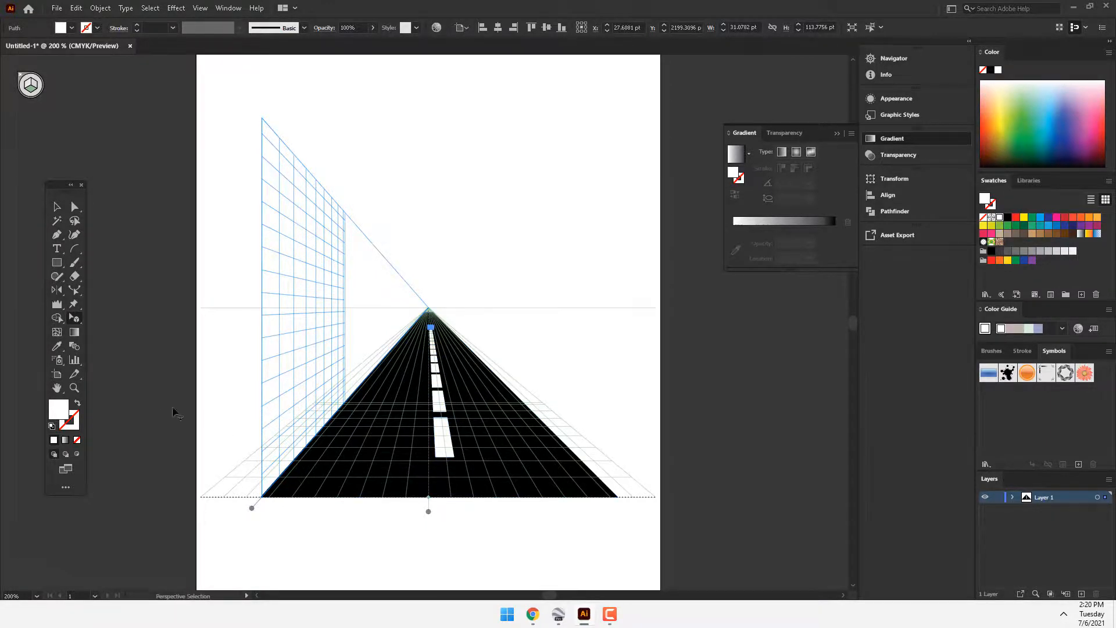
Step: Set up the Rectangle tool with no active perspective grid plane and clear the selection
click(56, 264)
click(39, 79)
key(ctrl+shift+a)
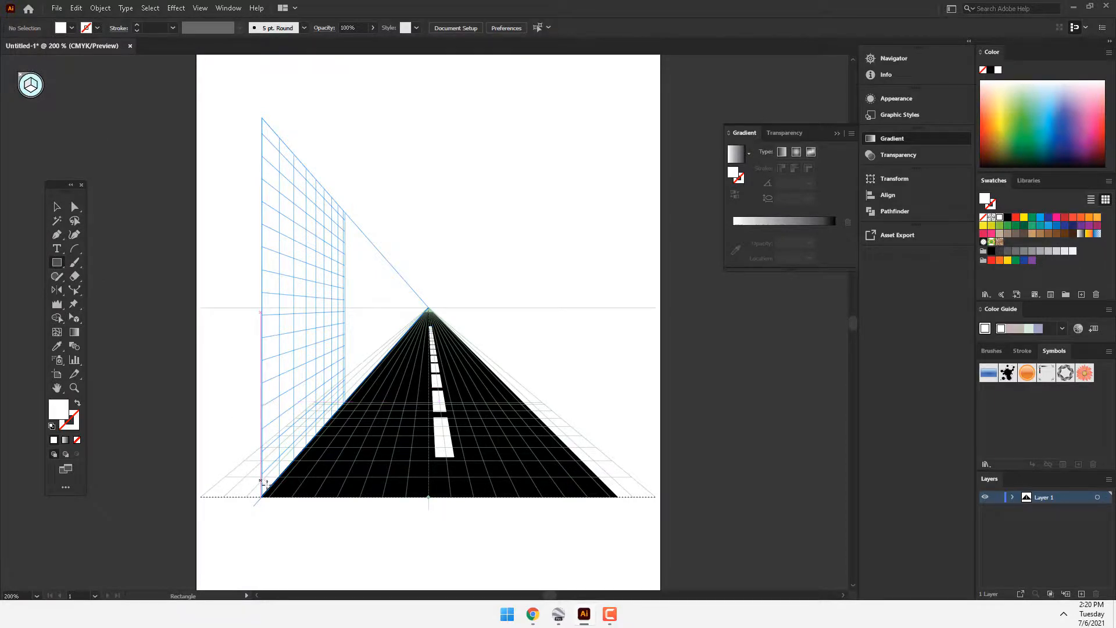
mouse_move(261, 496)
mouse_down()
mouse_move(295, 455)
mouse_move(353, 297)
mouse_move(308, 306)
mouse_move(266, 333)
mouse_move(249, 321)
mouse_up()
drag(239, 311, 195, 220)
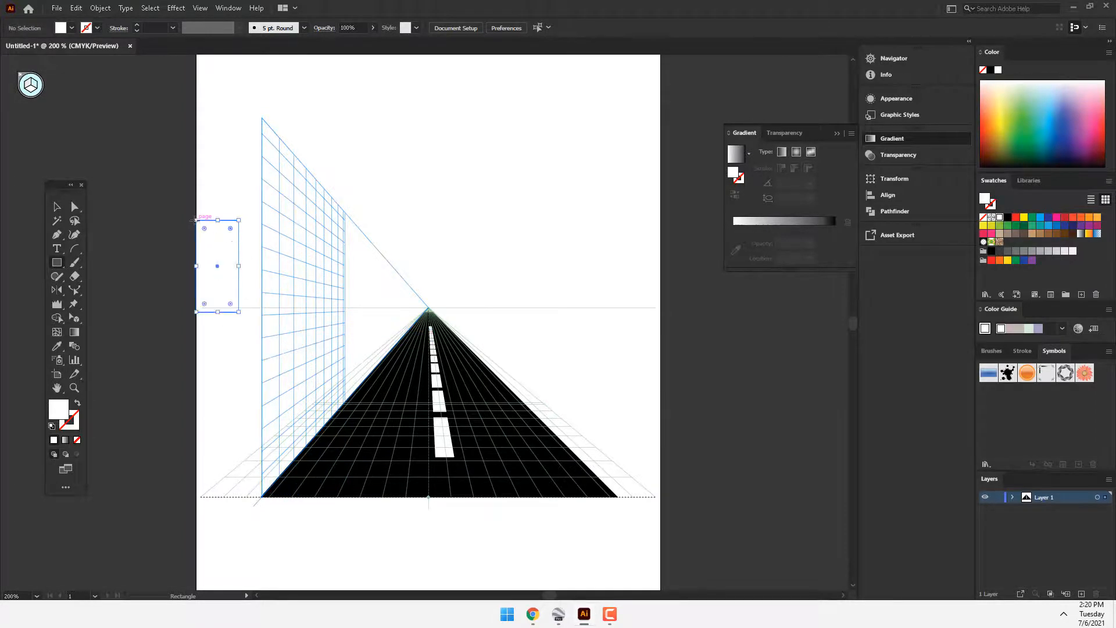
key(ctrl+z)
key(ctrl+z)
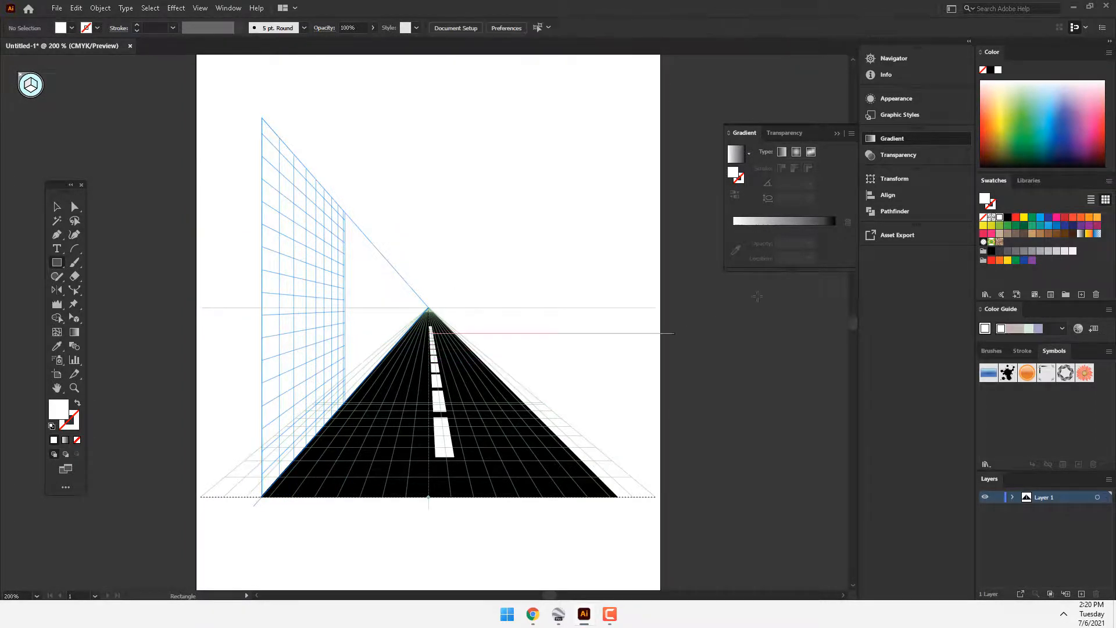
Step: Set the fill to brown and draw a flat building front about 121 × 499 pt beside the vertical grid plane's front edge
drag(1058, 120, 995, 150)
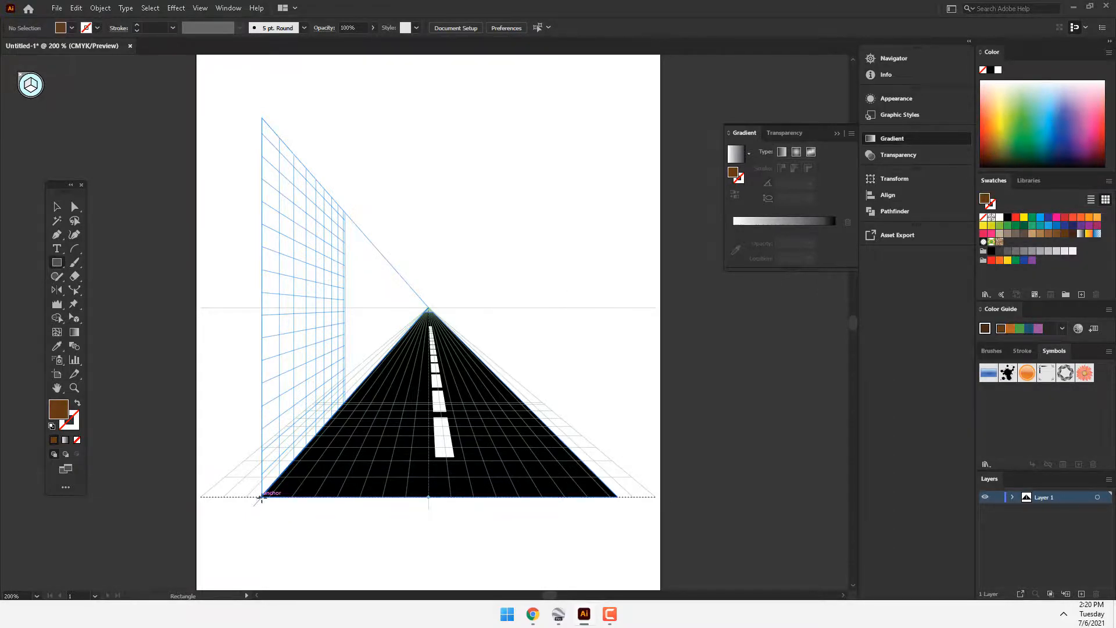
drag(261, 497, 169, 119)
Step: Draw the building's side wall about 250 × 484 pt on the left grid plane and fill it dark brown, #4C2A0E
key(shift+v)
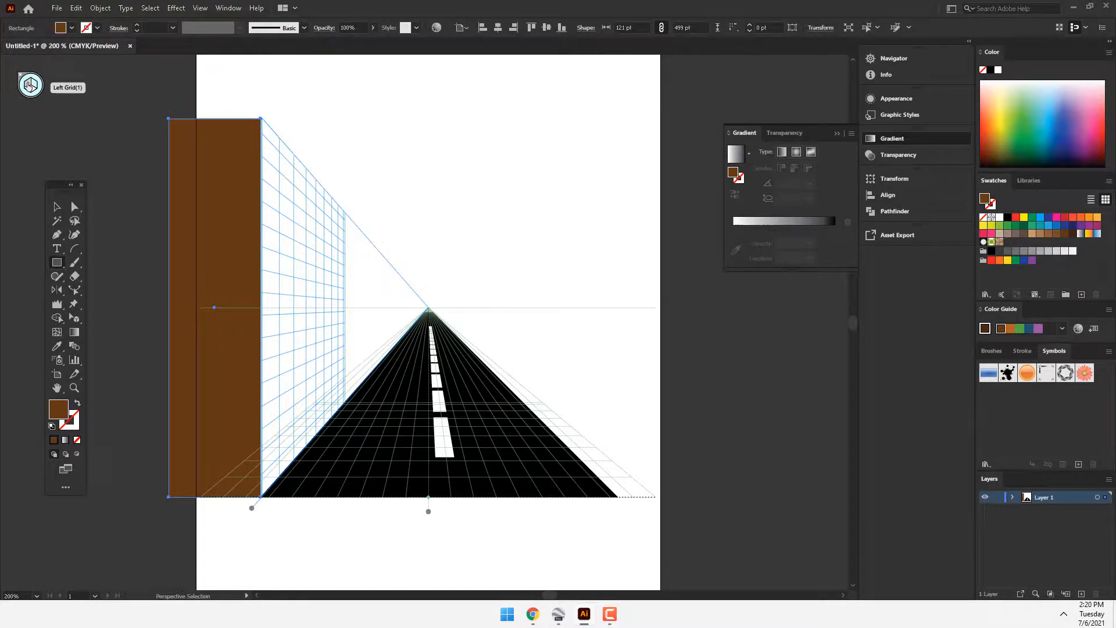
click(28, 86)
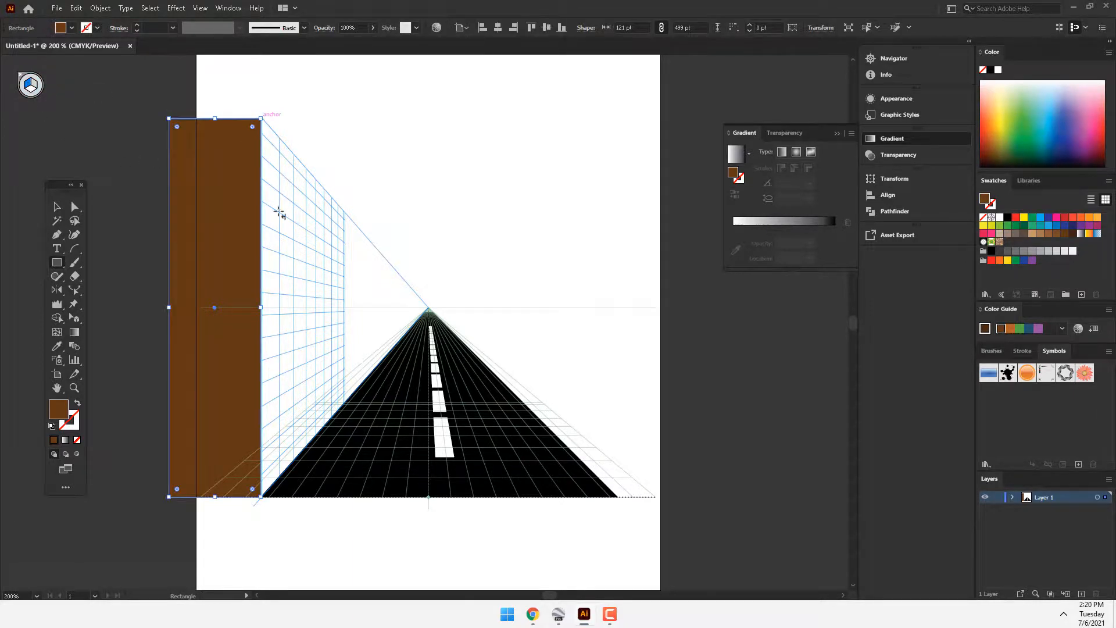
mouse_move(346, 397)
mouse_down()
mouse_move(339, 430)
mouse_move(278, 447)
mouse_move(260, 116)
mouse_up()
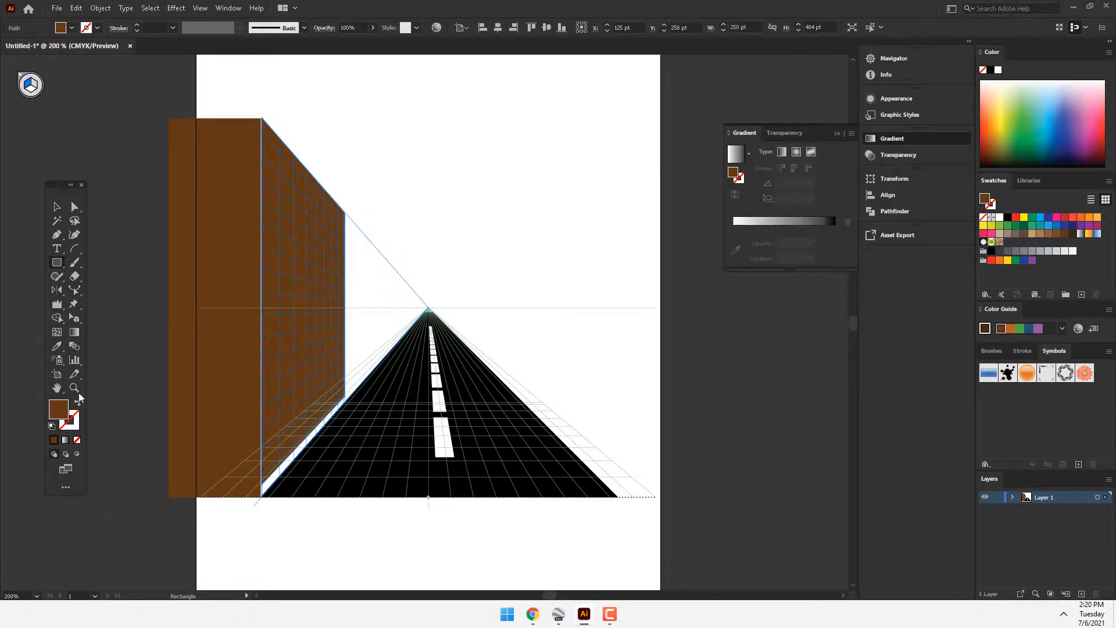
double_click(59, 409)
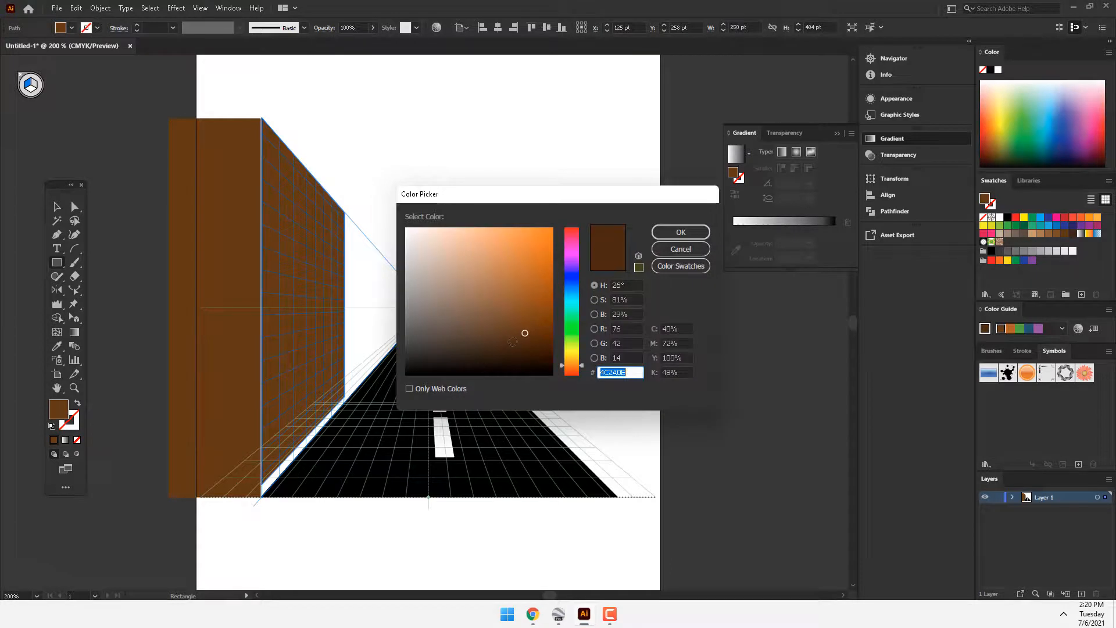
click(680, 232)
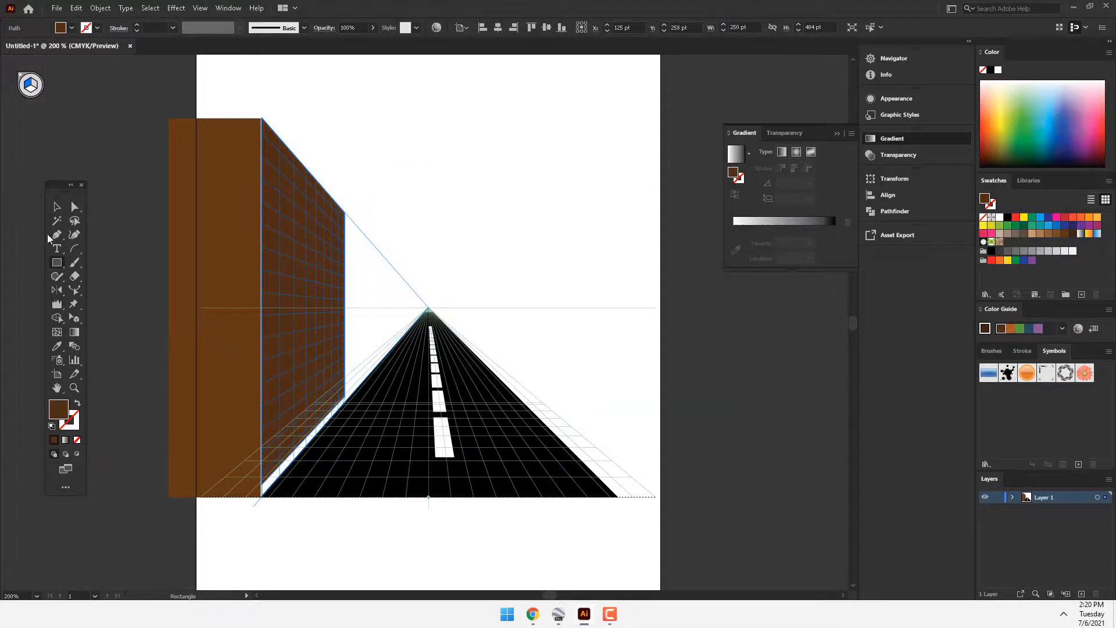
Step: Extend the side wall's lower edge down to the ground line with the Perspective Selection tool and deselect it
click(74, 321)
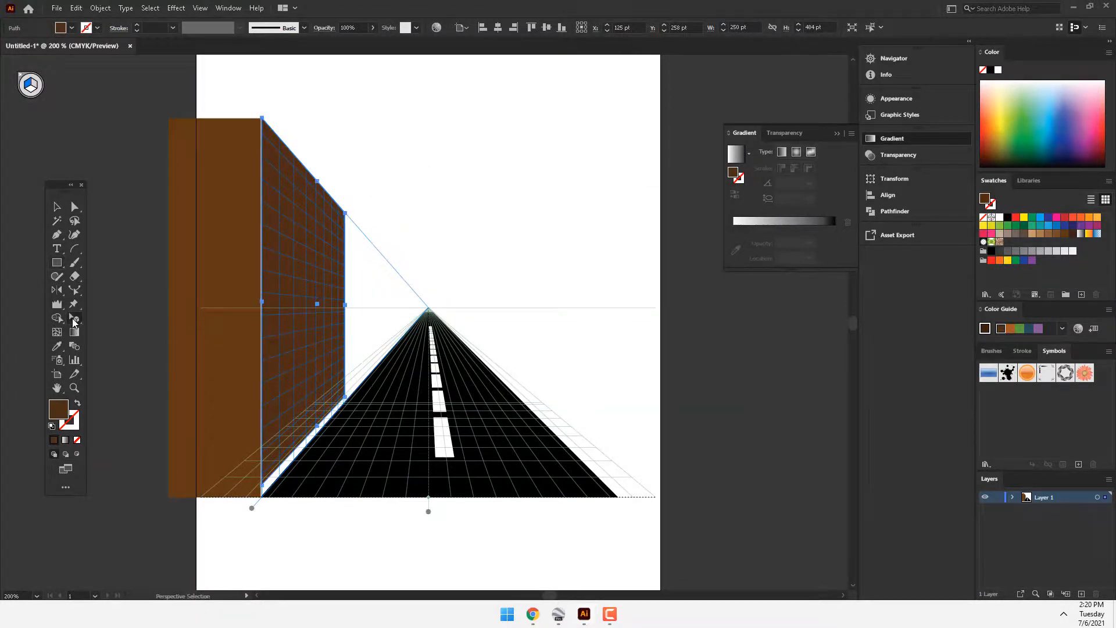
click(102, 331)
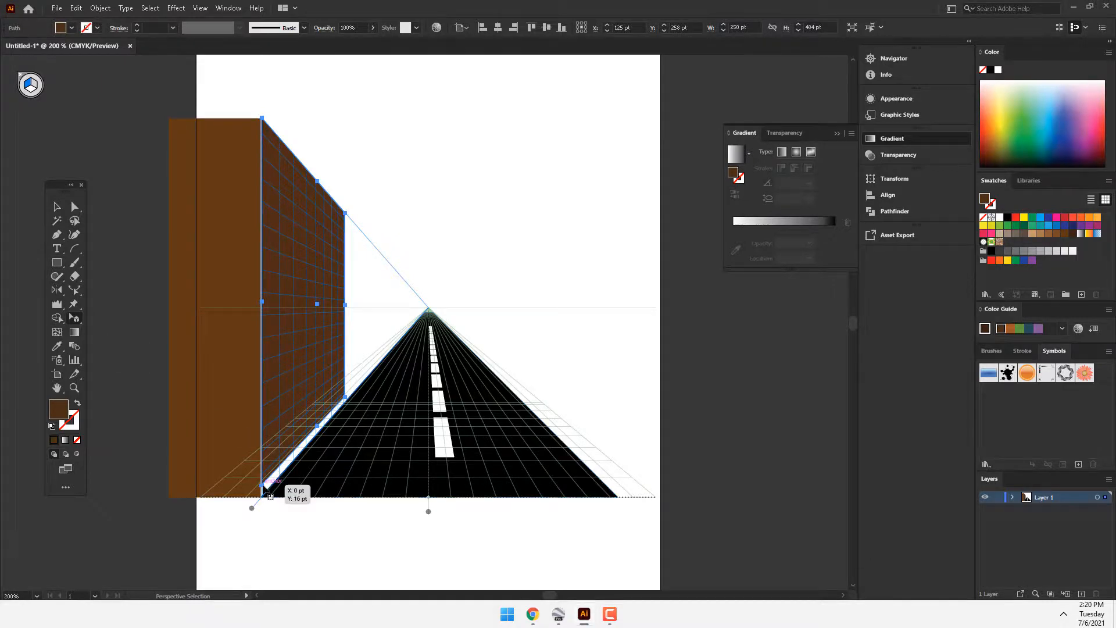
drag(262, 486, 262, 498)
click(569, 376)
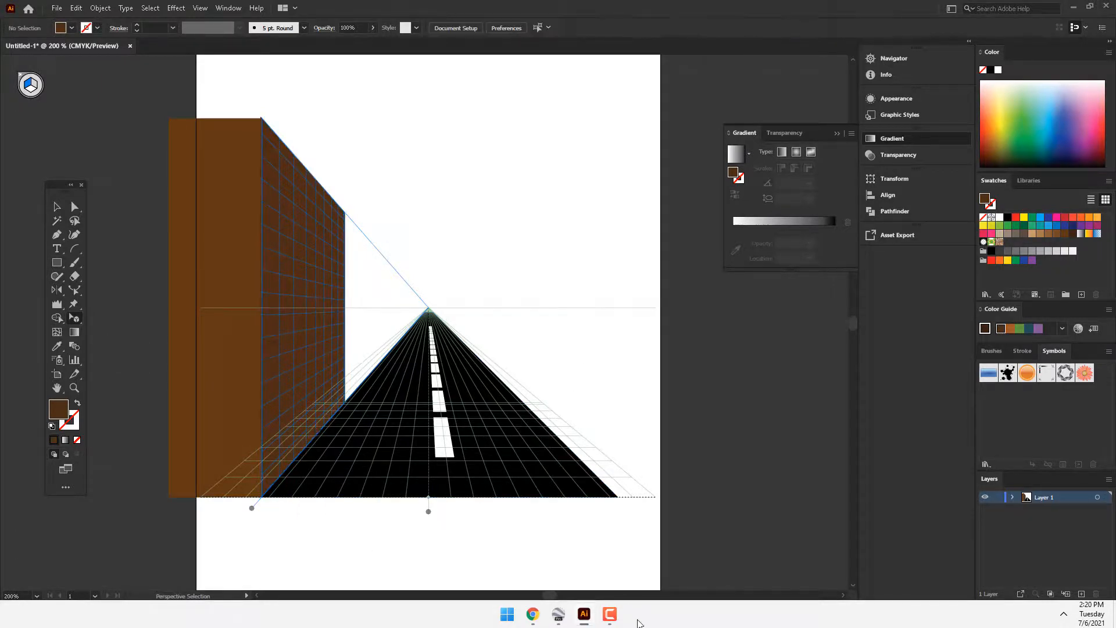
Step: Switch the perspective grid to the Two Point Perspective preset and delete all the road and building artwork
click(197, 7)
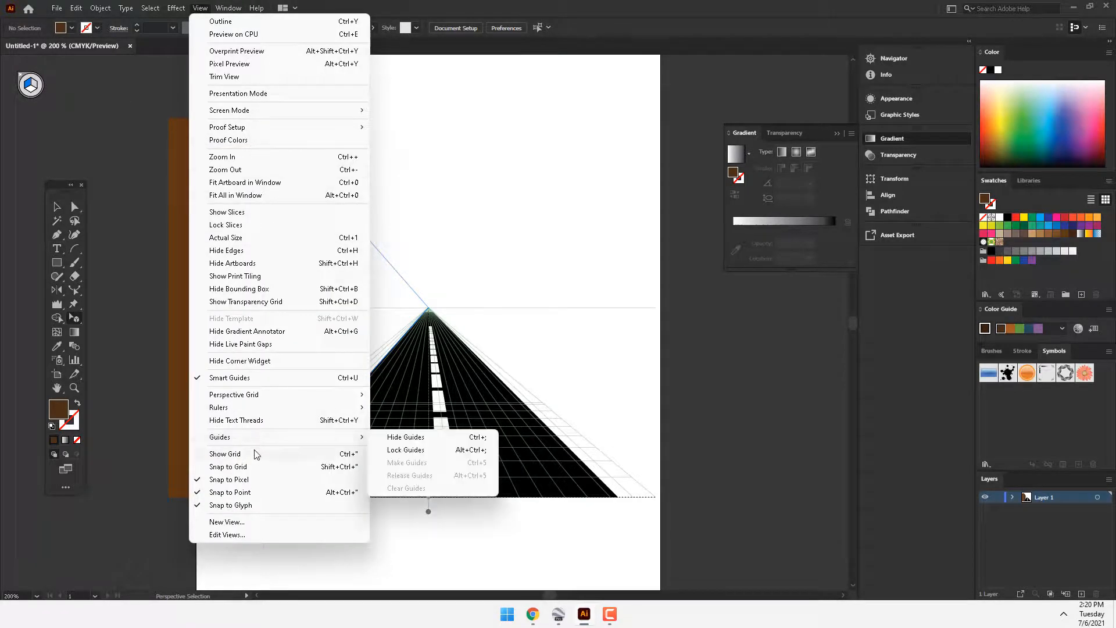
mouse_move(293, 396)
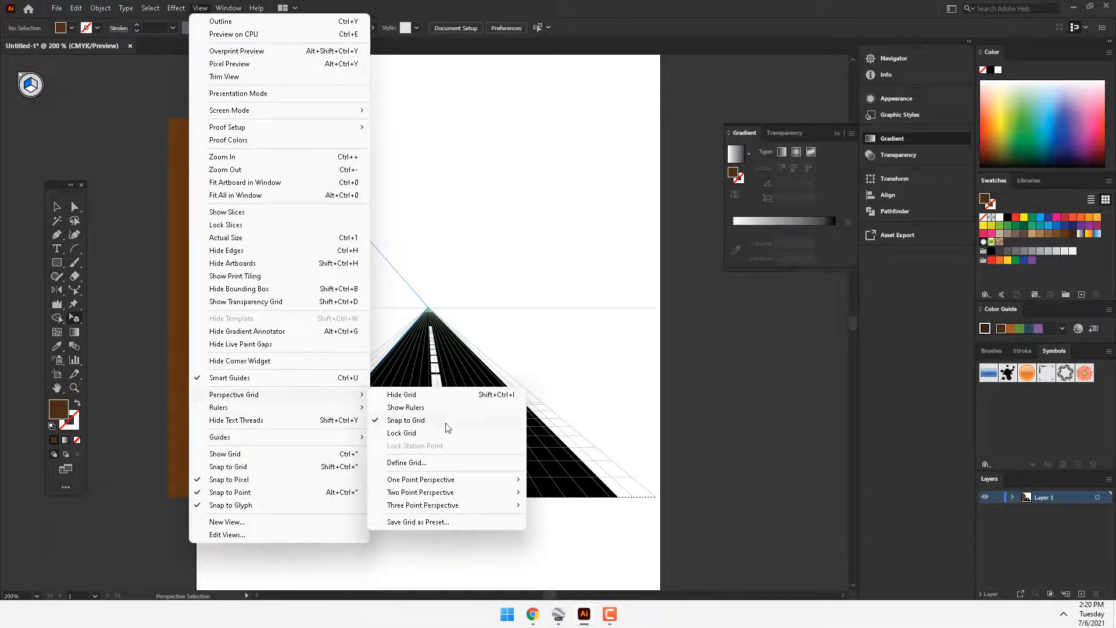
mouse_move(417, 492)
click(575, 492)
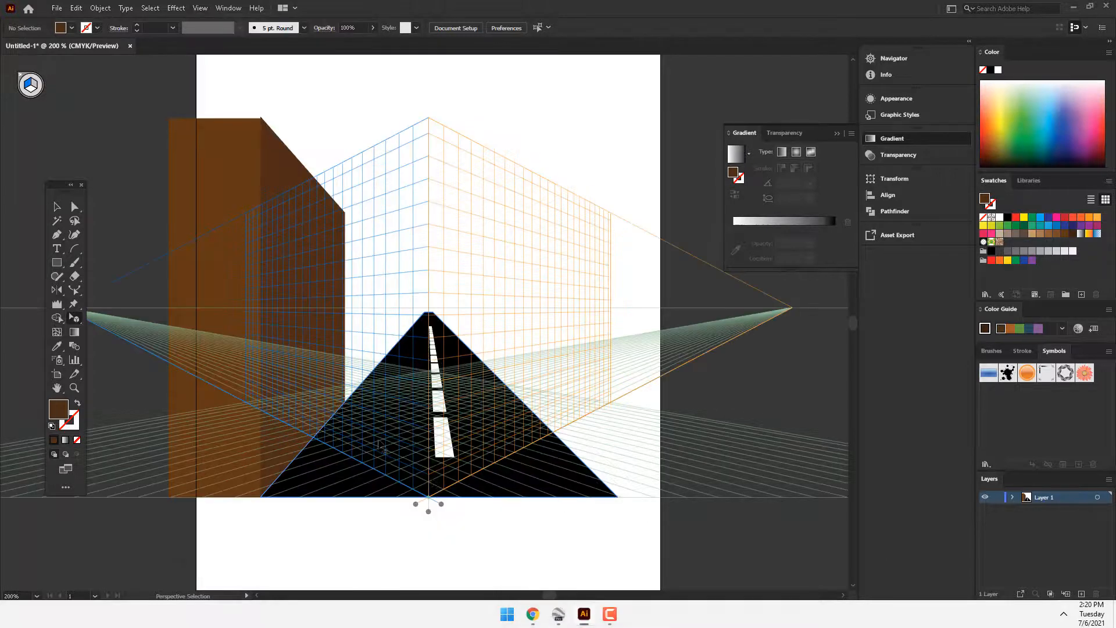
key(ctrl+a)
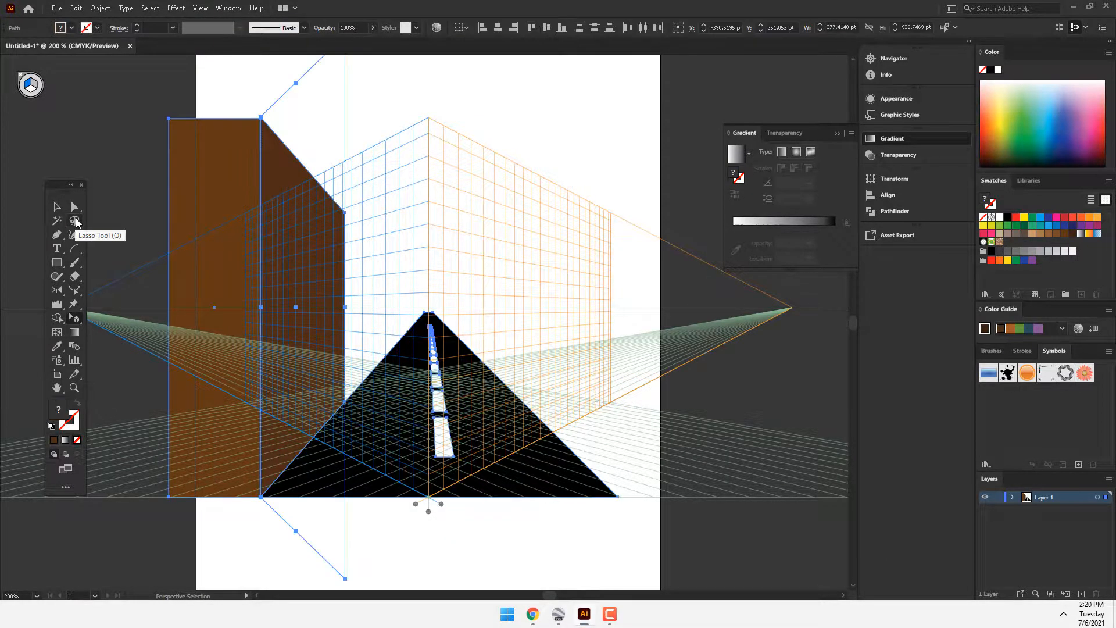
key(Delete)
Step: Draw a dark brown rectangle about 679 × 332 pt on the left grid plane, starting from the top of the central edge
key(m)
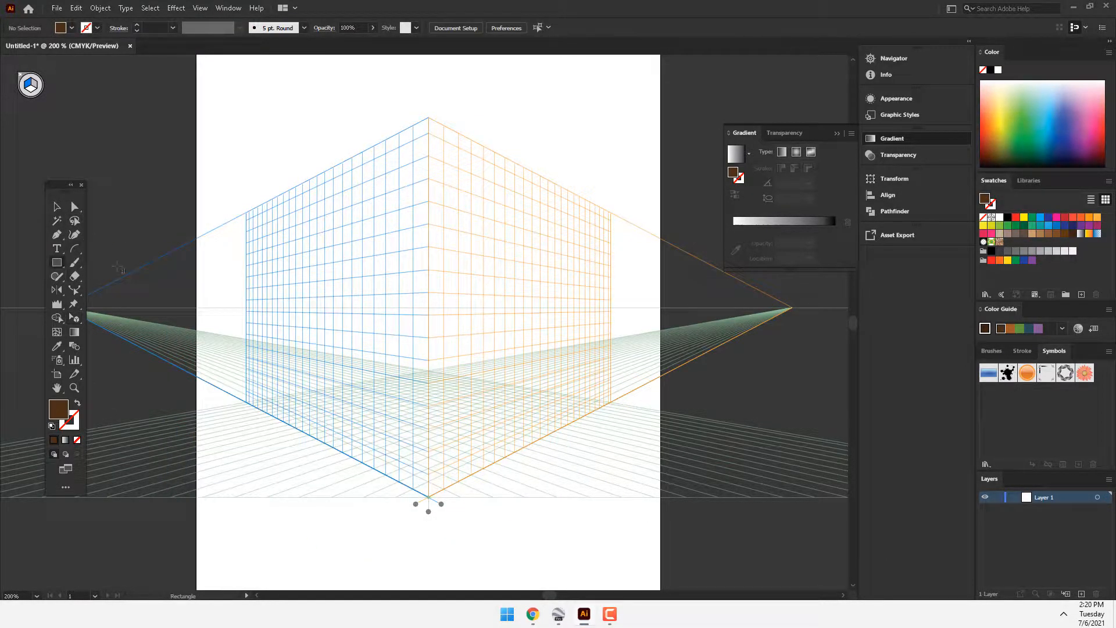
drag(429, 118, 246, 338)
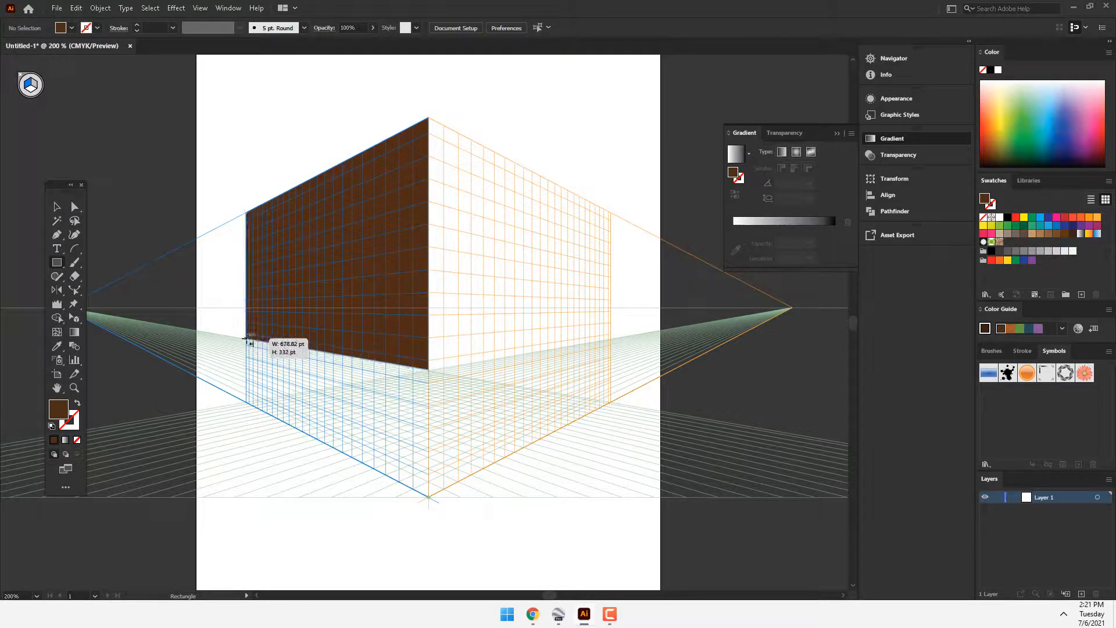
Step: Draw an adjoining rectangle about 662 × 333 pt on the right grid plane, fill it with a grey-brown swatch and deselect it
key(shift+v)
click(35, 86)
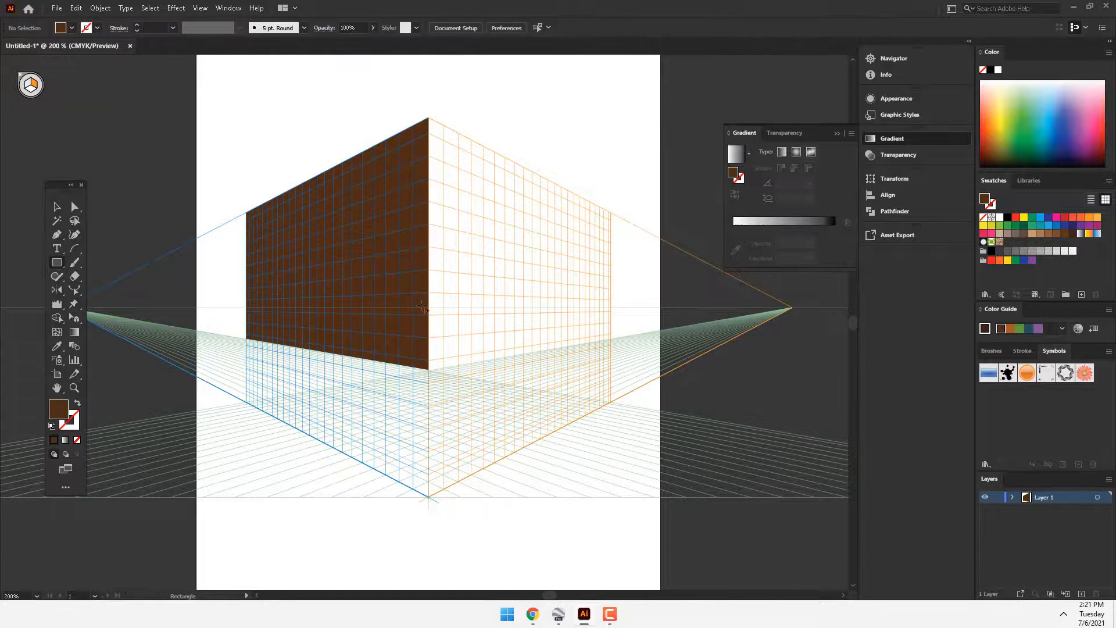
drag(429, 369, 611, 214)
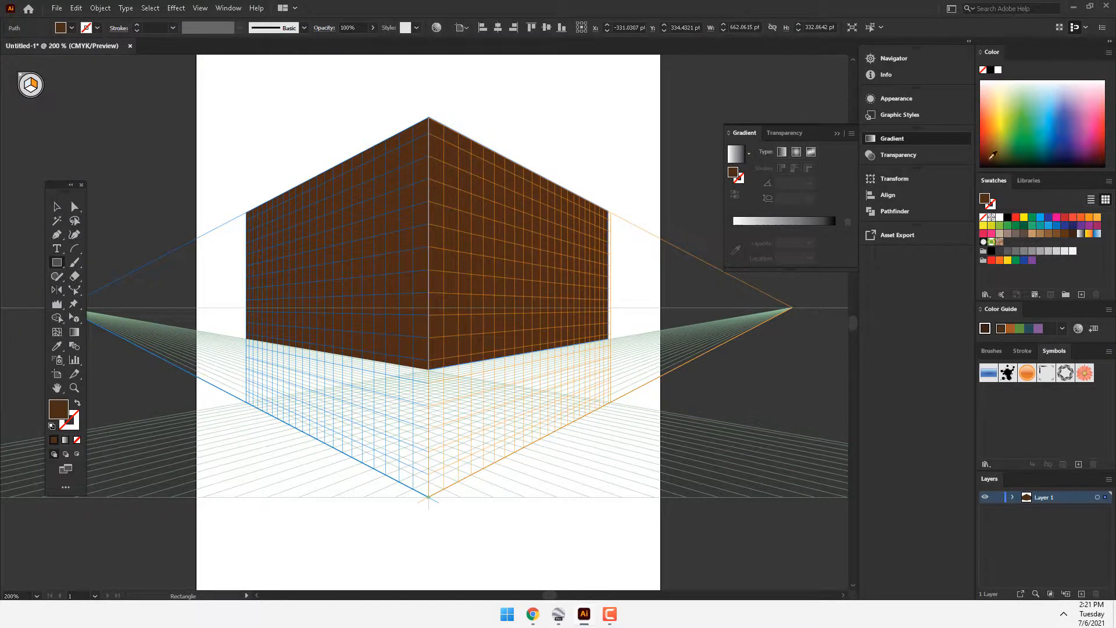
click(1024, 235)
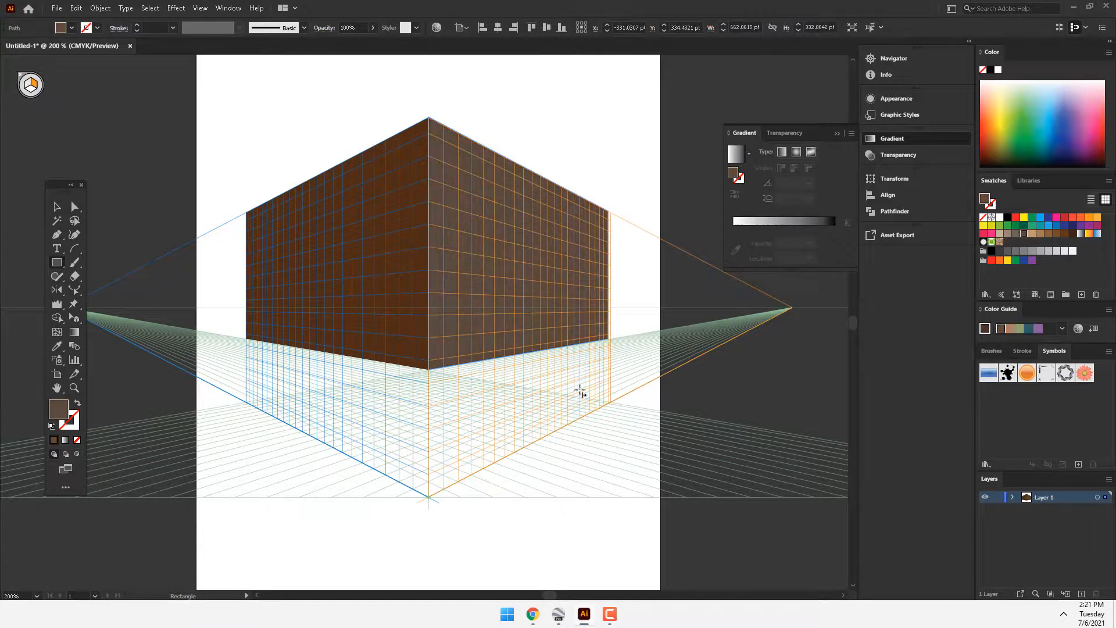
click(57, 207)
click(200, 134)
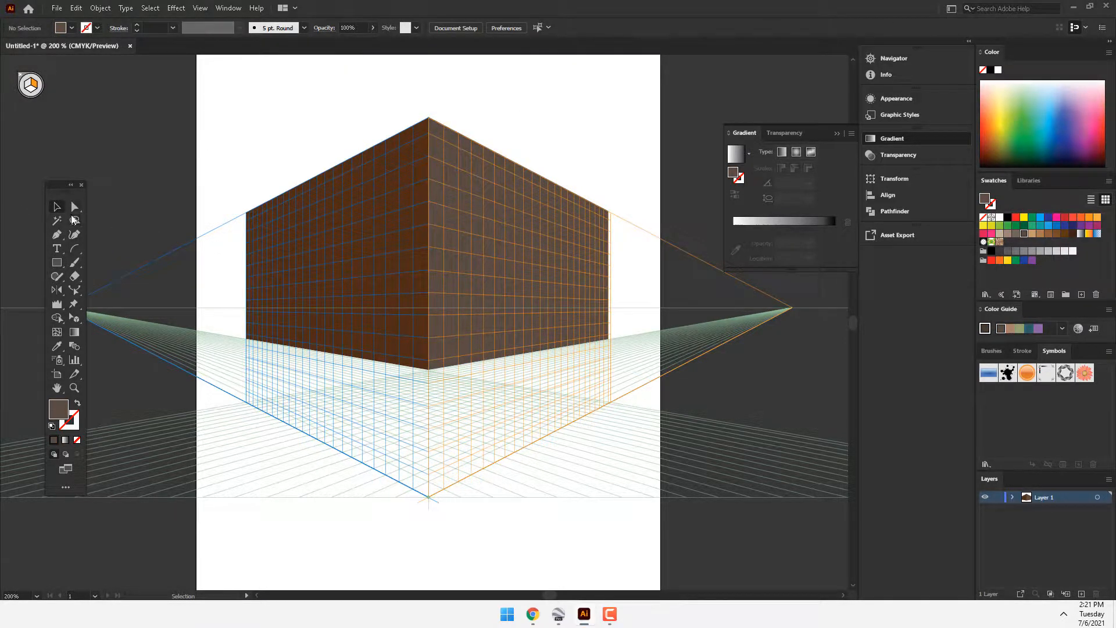
Step: Move the floating toolbox clear of the perspective grid and zoom out to 150% to show the whole grid
drag(71, 201, 47, 318)
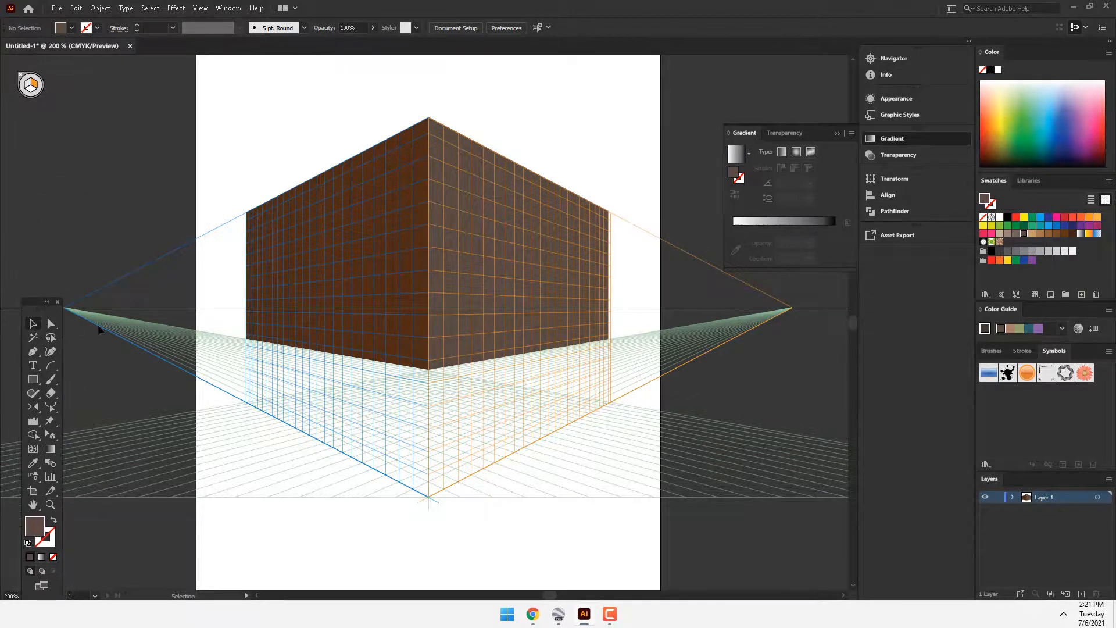
key(z)
alt+click(373, 324)
key(v)
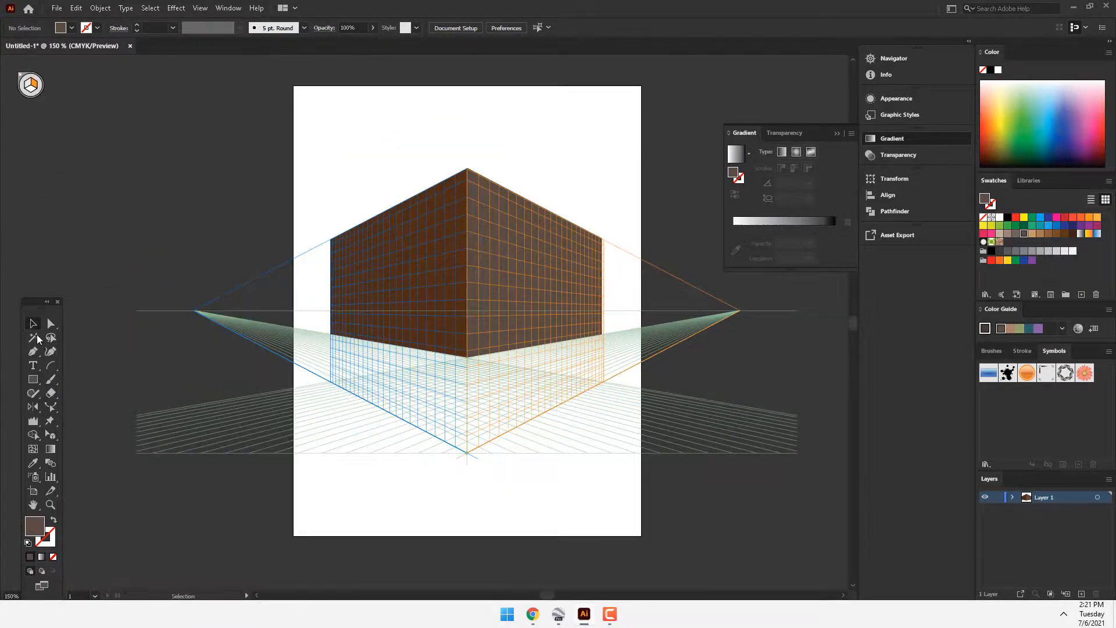
Step: Shift the two-point grid's left vanishing point slightly outward and raise the lower end of the grid with the Perspective Grid tool
drag(48, 310, 70, 207)
click(73, 331)
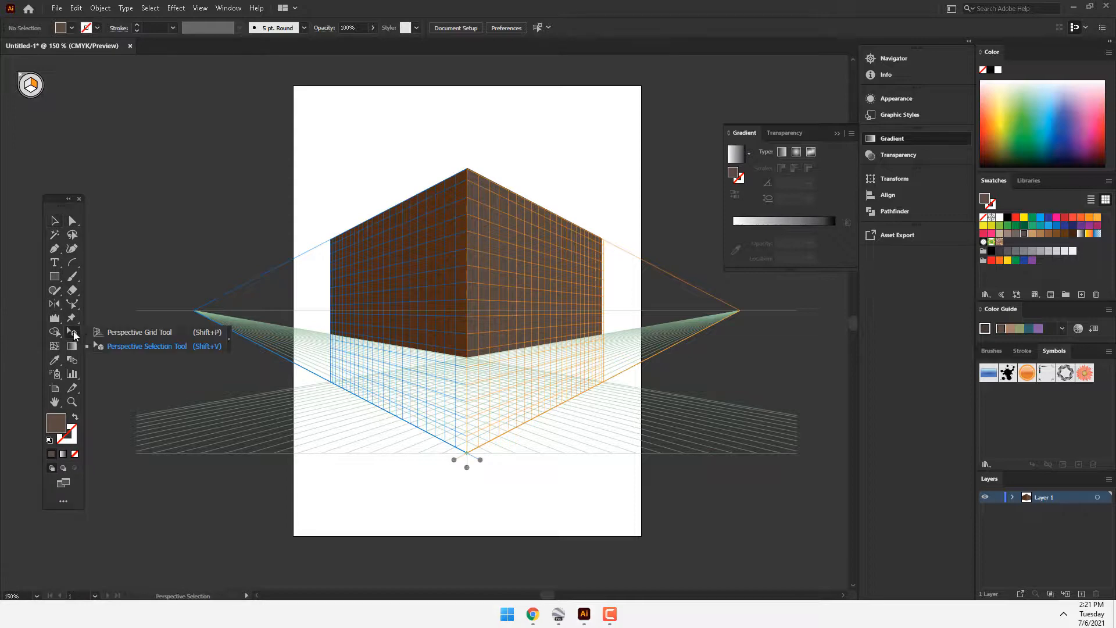
click(142, 329)
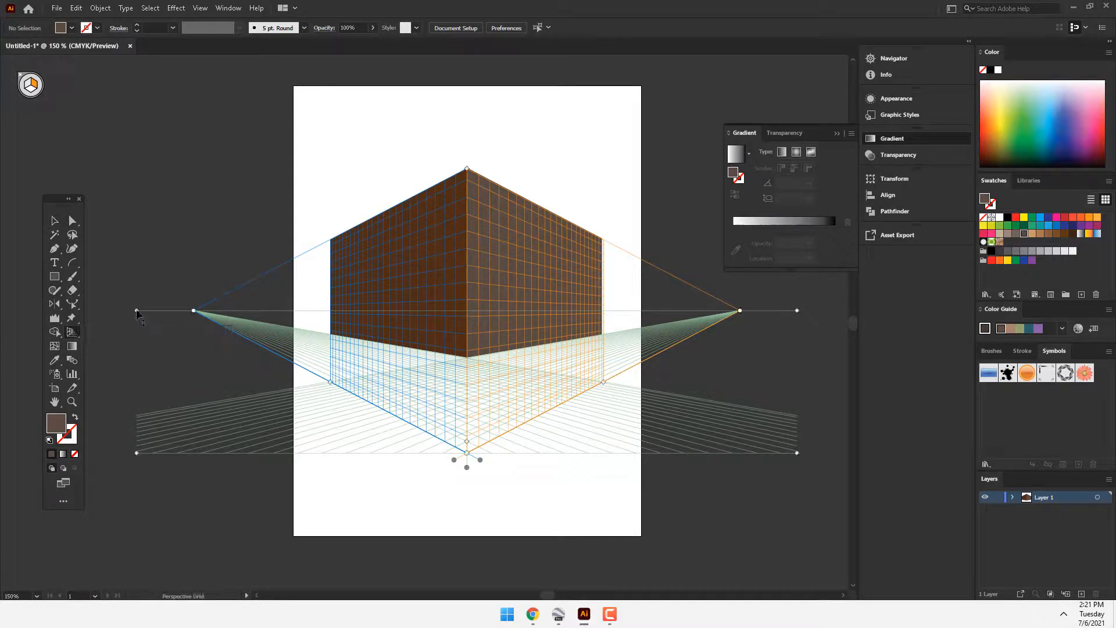
drag(138, 311, 191, 309)
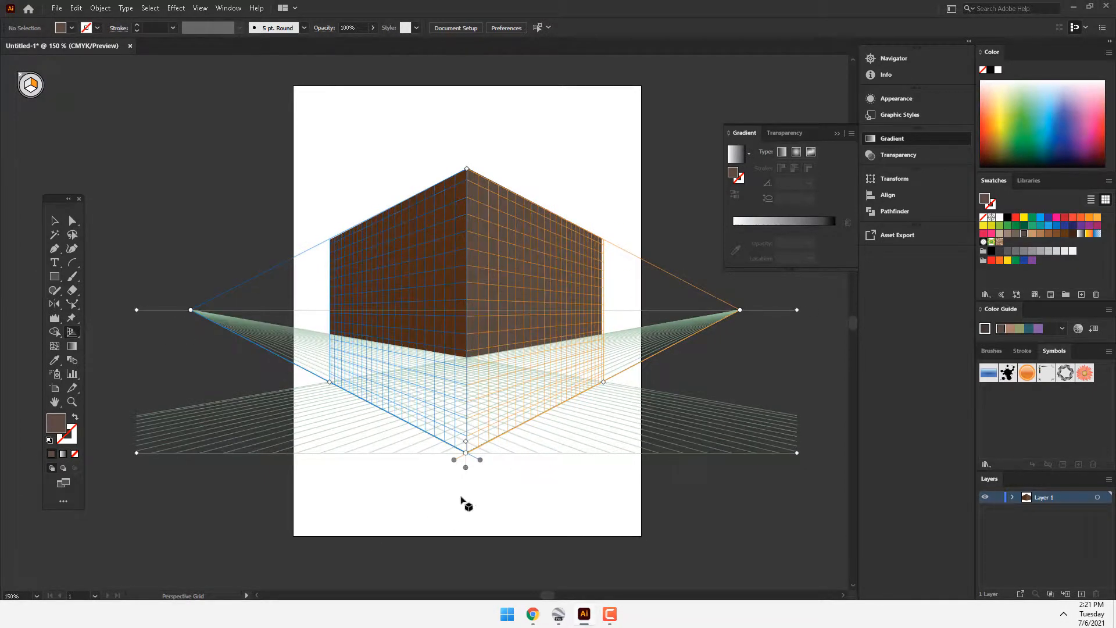
mouse_move(466, 467)
mouse_down()
mouse_move(466, 441)
mouse_move(454, 520)
mouse_move(459, 446)
mouse_up()
drag(75, 336, 126, 350)
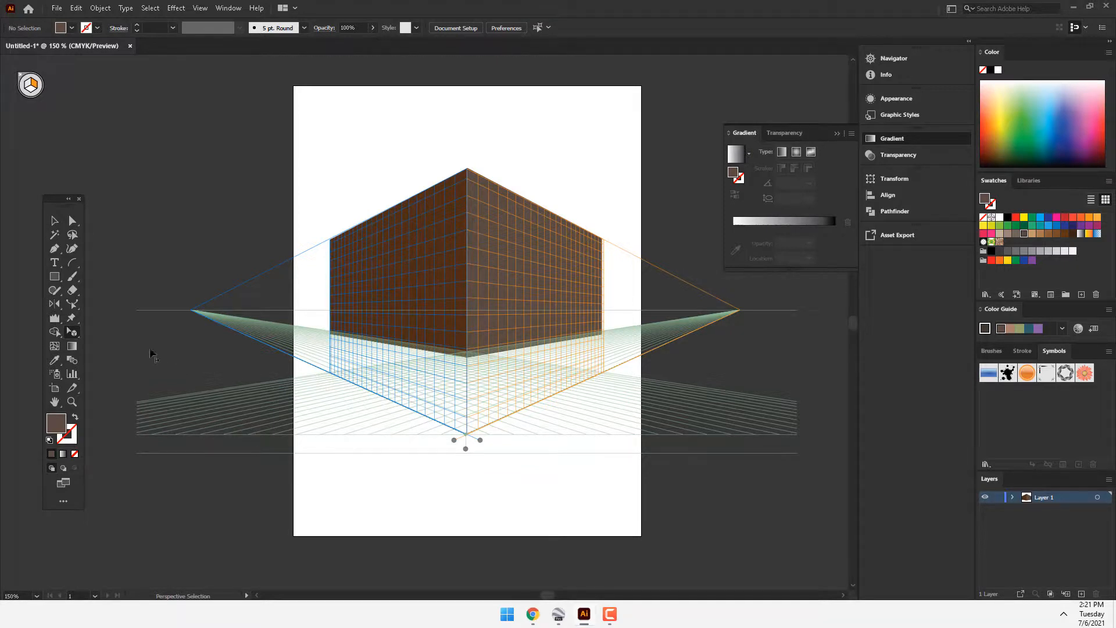
click(54, 332)
mouse_move(53, 331)
mouse_down()
mouse_move(162, 337)
mouse_move(171, 352)
mouse_move(154, 346)
mouse_up()
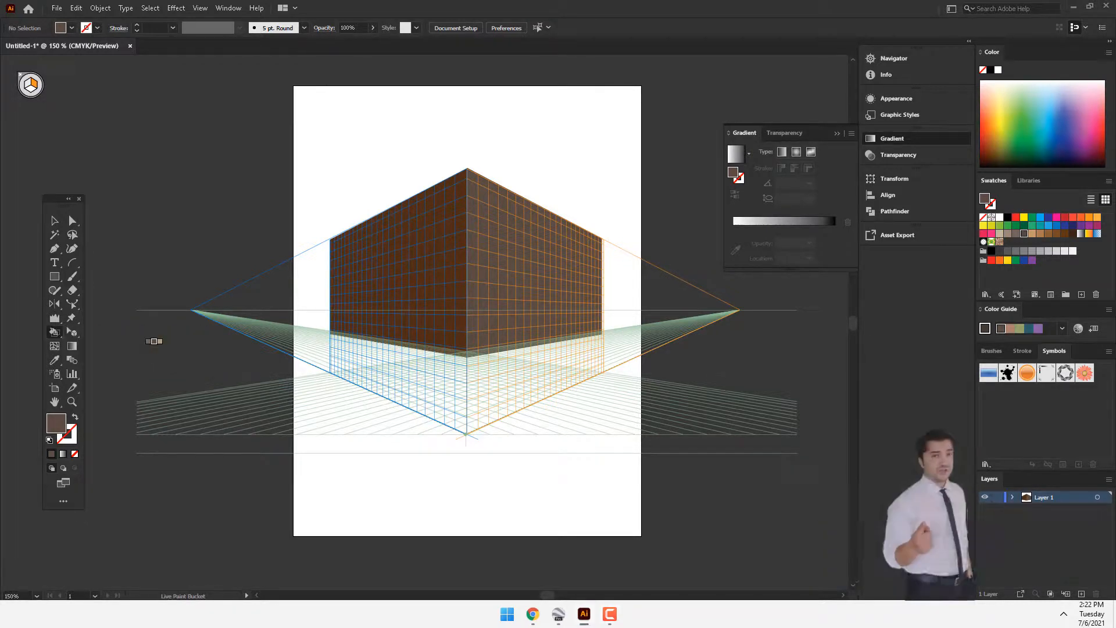
click(54, 331)
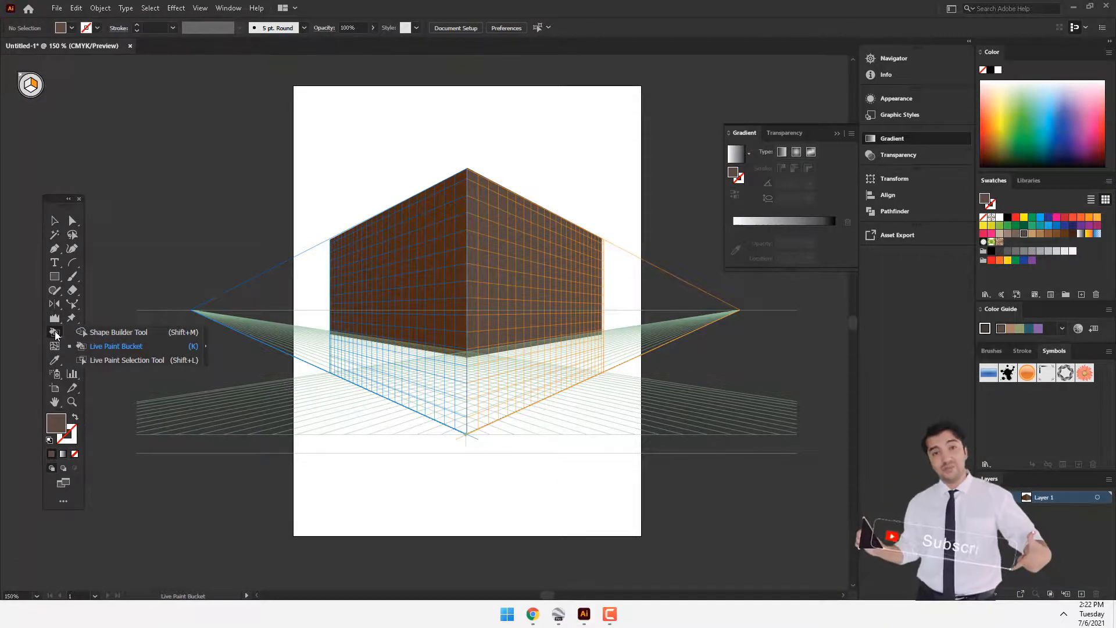
Step: Delete both faces of the brown box and hide the perspective grid
click(54, 221)
key(ctrl+a)
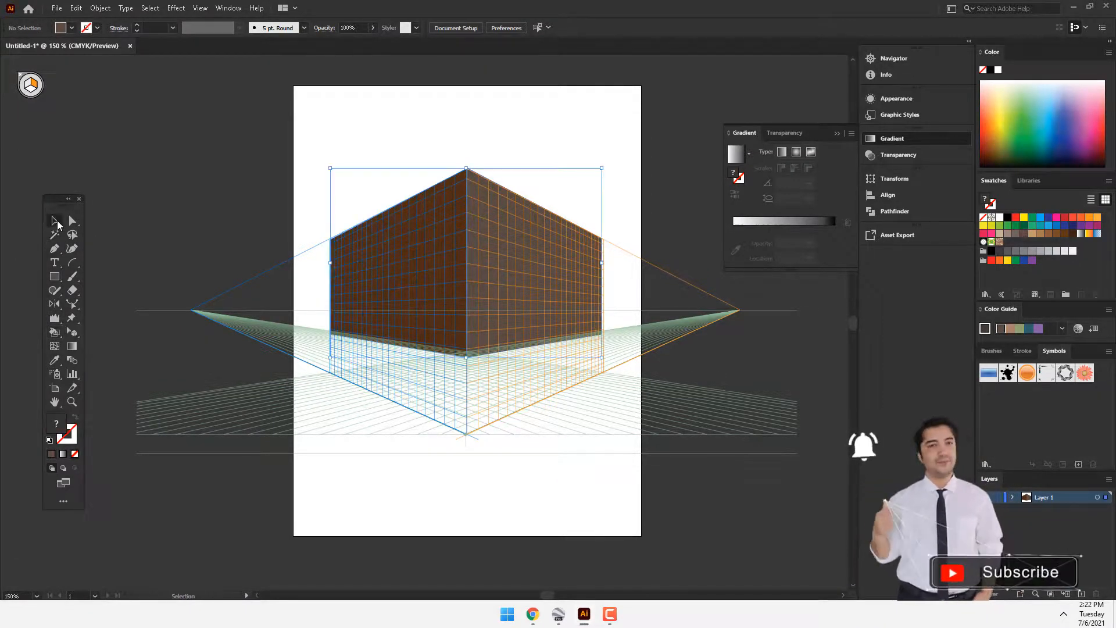
key(Delete)
click(72, 332)
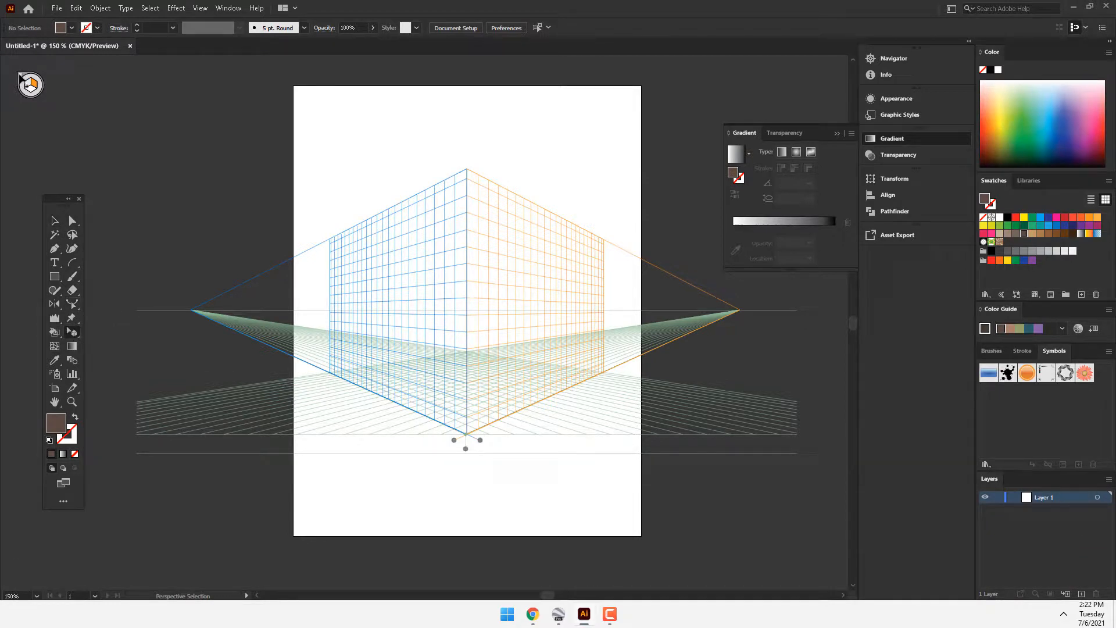
click(20, 76)
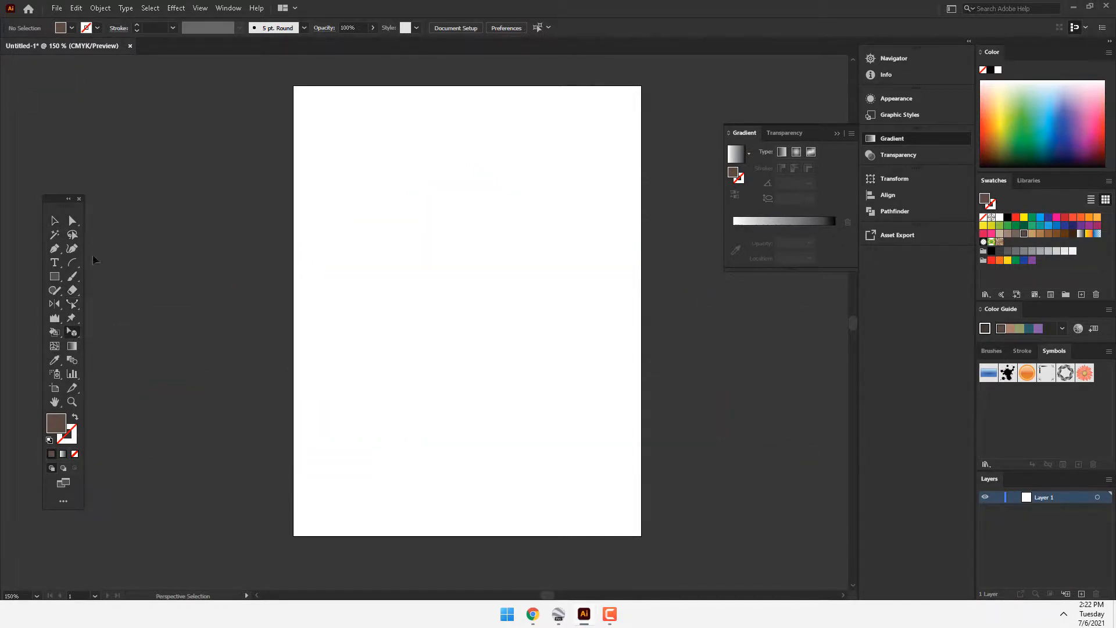
Step: Draw a circle about 242 pt wide on the artboard and place an overlapping copy directly below it, filled green
drag(55, 277, 99, 301)
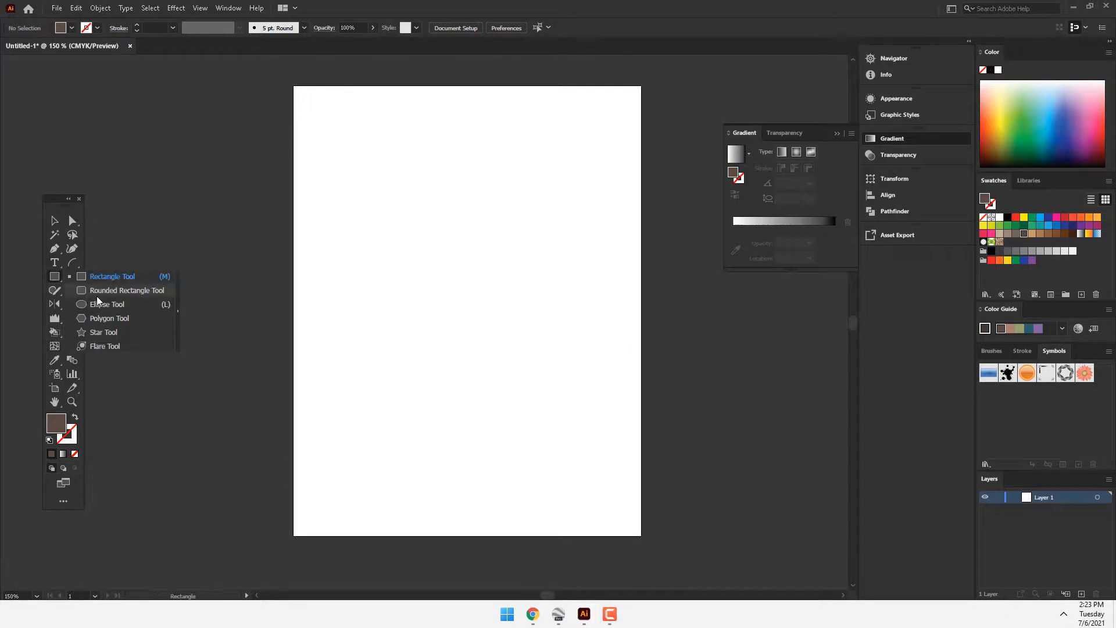
drag(406, 179, 544, 316)
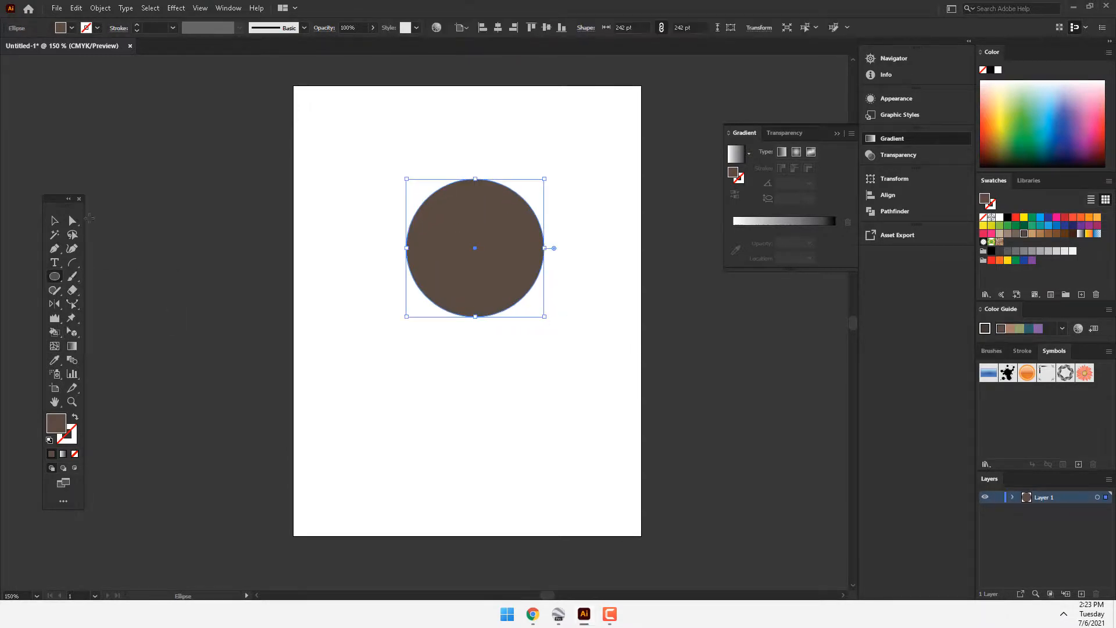
click(54, 221)
drag(482, 292, 483, 367)
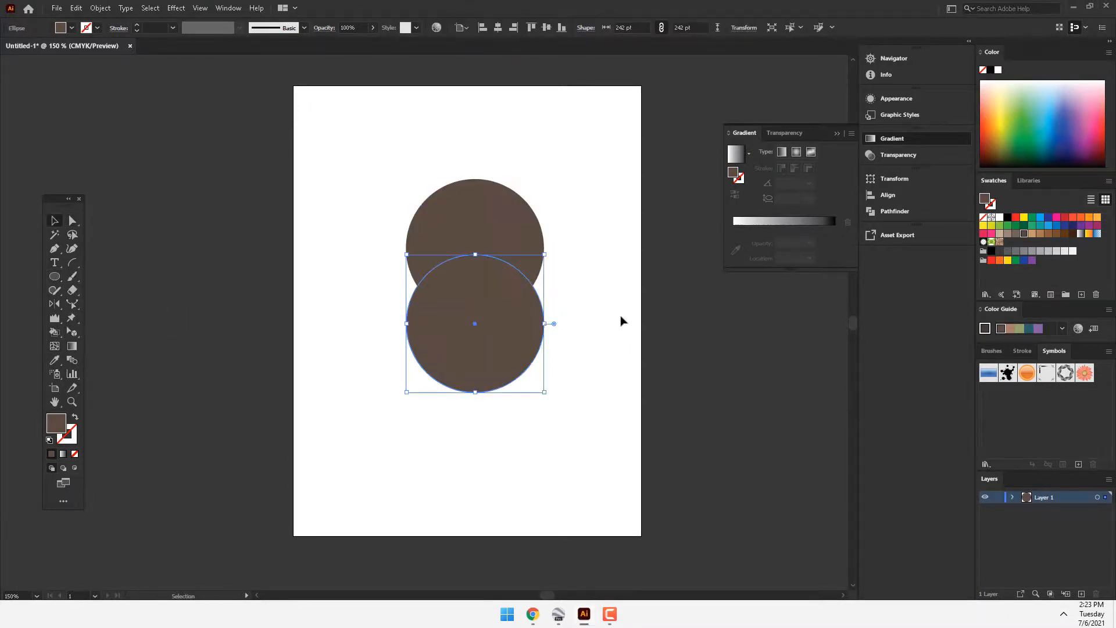
click(1017, 145)
Step: Merge the two overlapping circles into one shape with the Shape Builder tool
drag(610, 152, 326, 478)
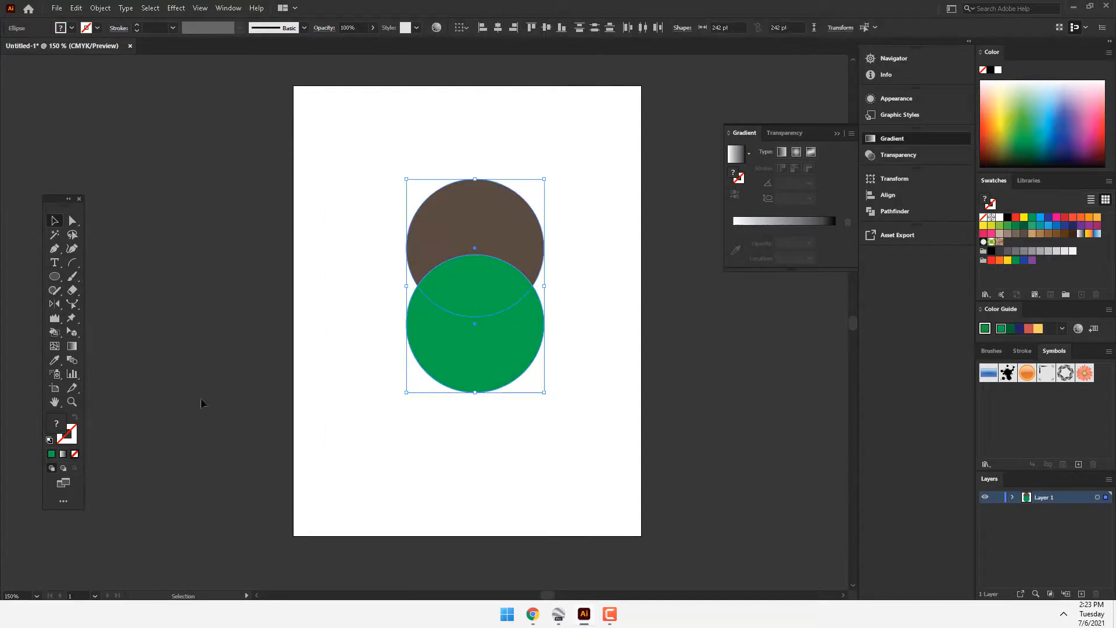
drag(58, 333, 100, 334)
drag(505, 221, 488, 349)
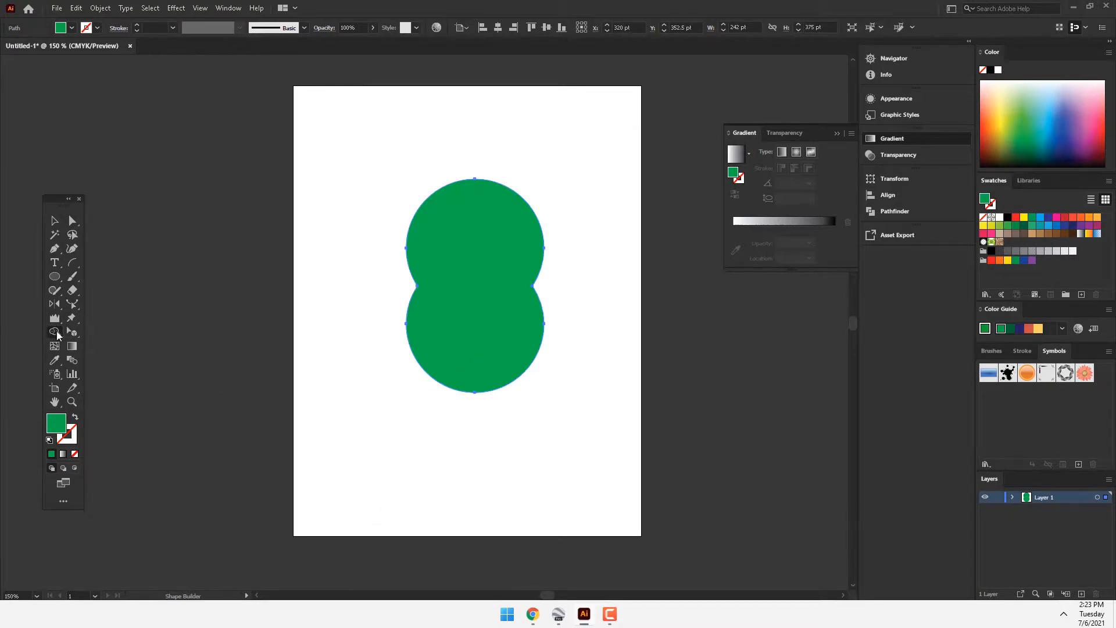
Step: Turn the merged shape into a Live Paint group by filling it with a dark magenta swatch using the Live Paint Bucket
drag(54, 332, 84, 348)
click(1025, 227)
click(1041, 227)
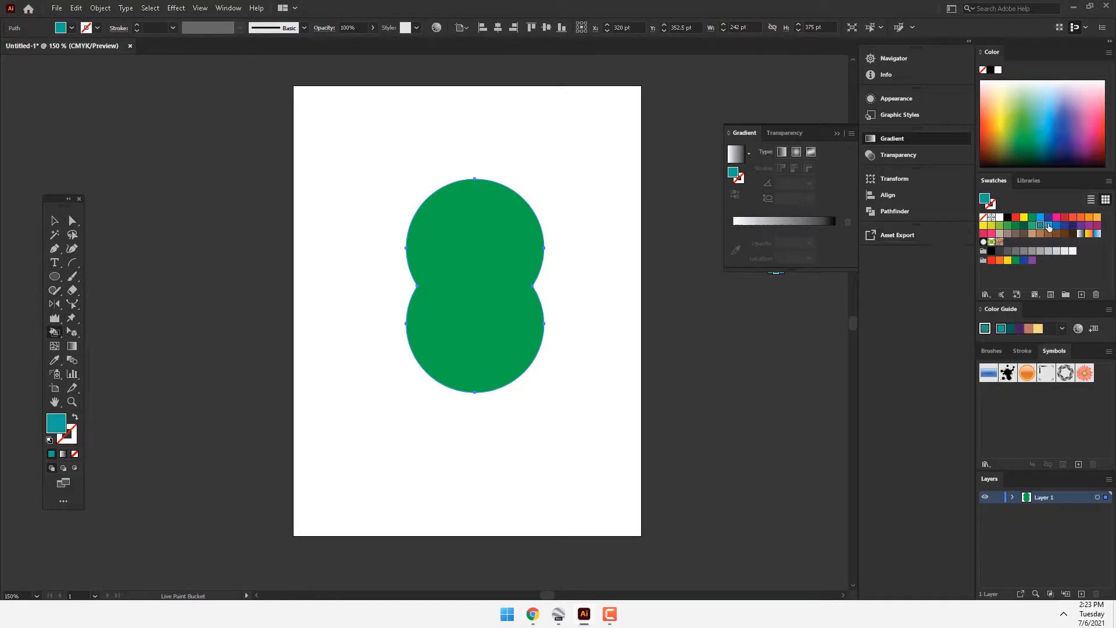
click(1049, 226)
click(1064, 227)
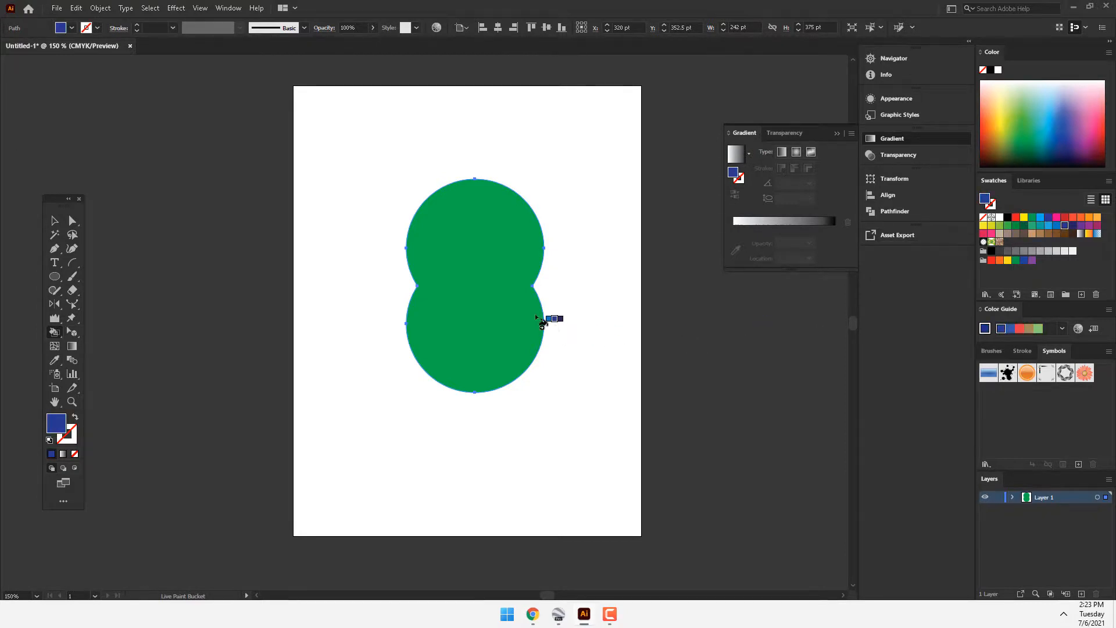
drag(55, 335, 93, 347)
key(Right)
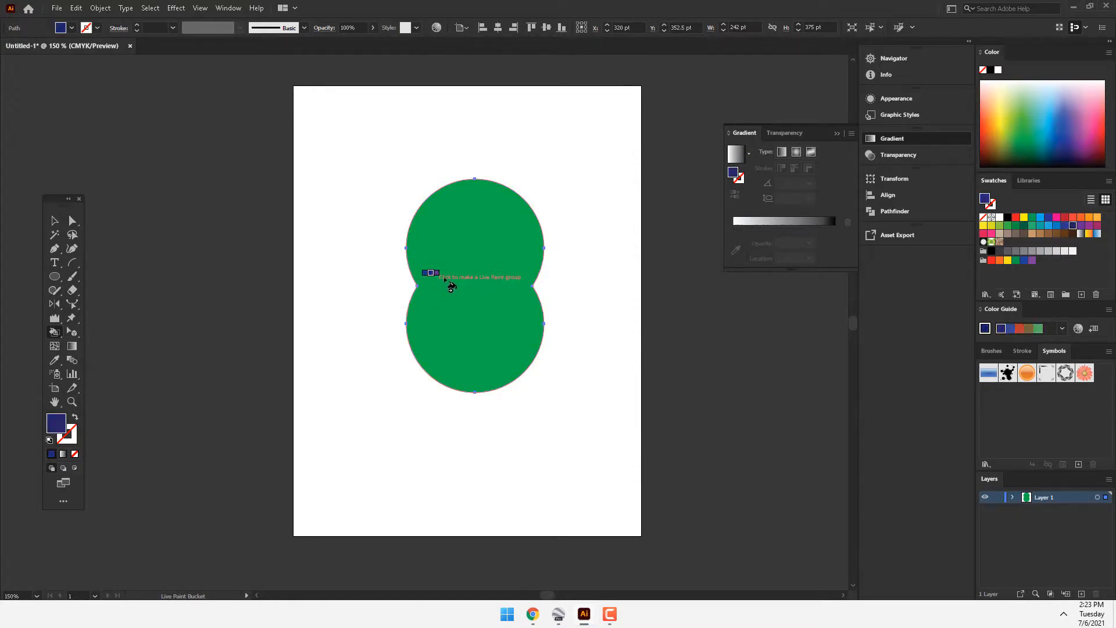
key(Right)
key(Right)
click(454, 274)
key(Right)
click(454, 273)
key(Right)
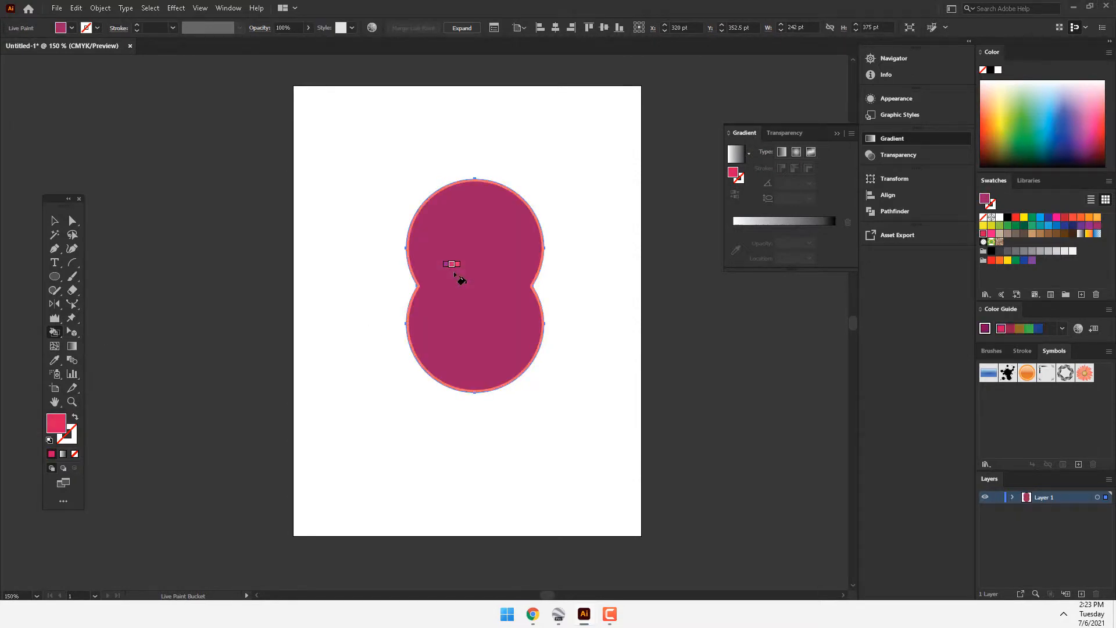
Step: Repaint the Live Paint shape with successive swatches using the Live Paint Bucket, ending on a medium brown fill
click(455, 274)
key(Right)
key(Right)
click(455, 274)
key(Right)
key(Right)
key(Right)
click(455, 274)
key(Right)
click(454, 274)
key(Right)
key(Right)
click(455, 274)
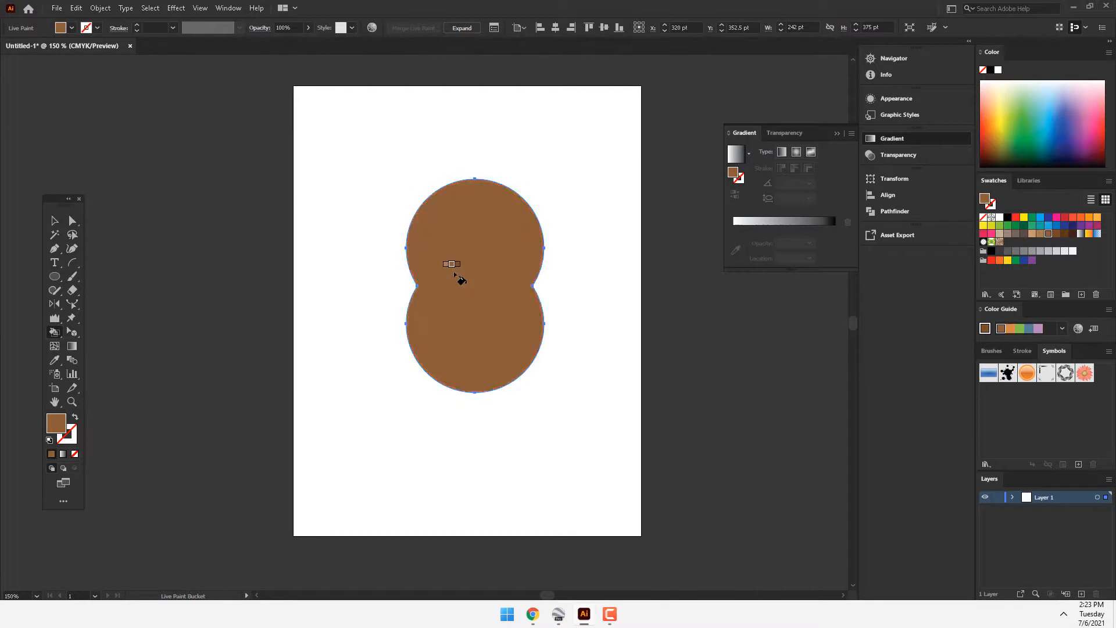
Step: Give the Live Paint shape a pink stroke 12 pt wide
right_click(55, 333)
click(133, 361)
click(72, 440)
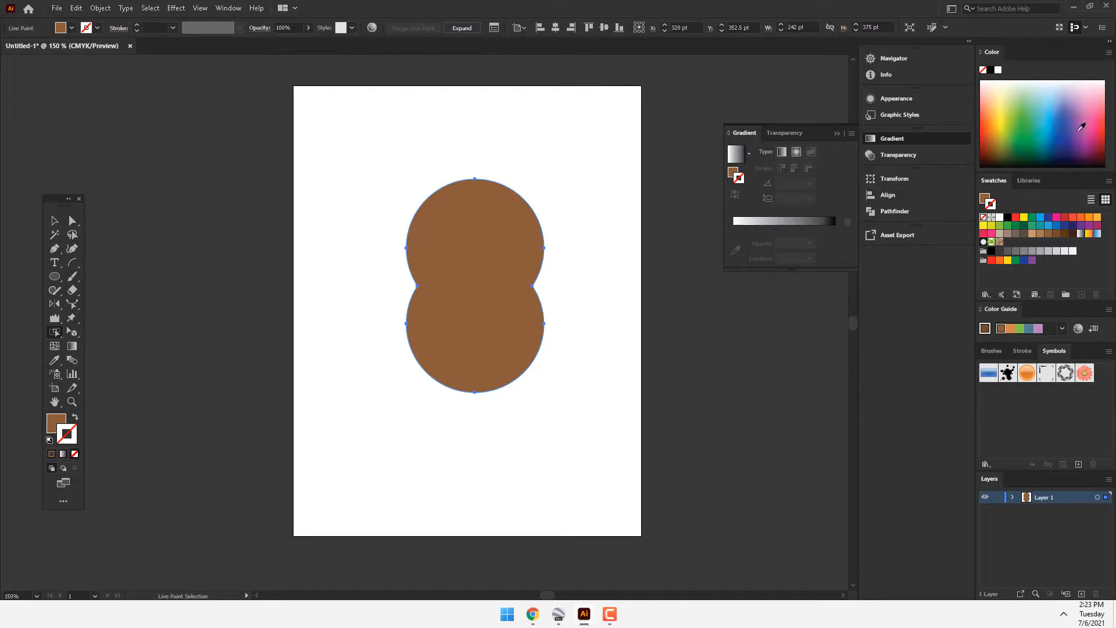
click(1082, 127)
click(135, 24)
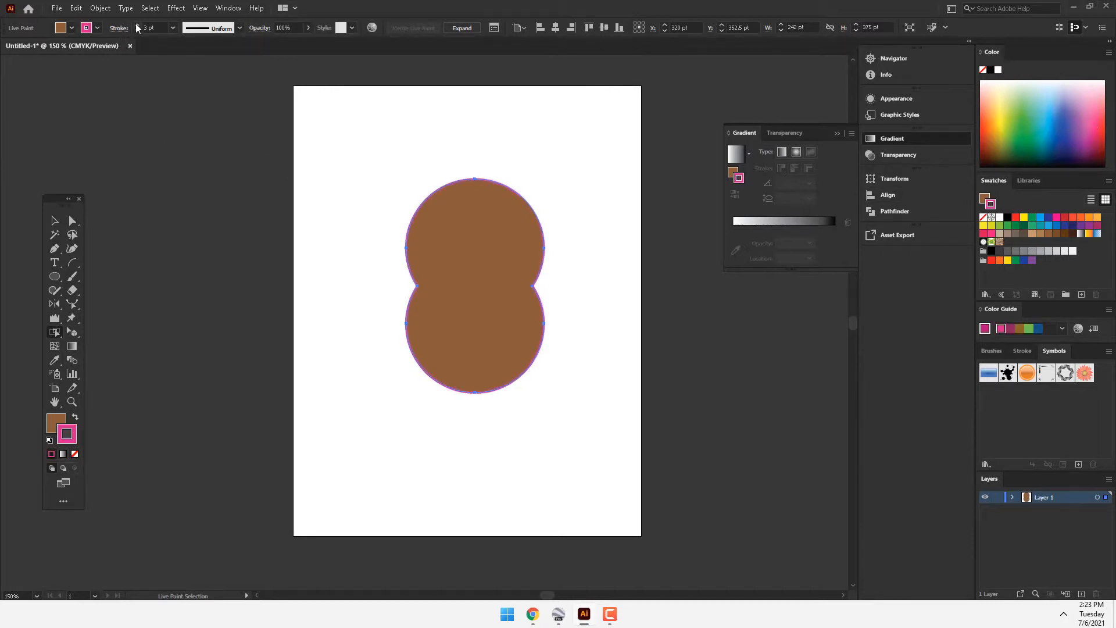
click(136, 24)
click(136, 25)
click(136, 24)
click(136, 25)
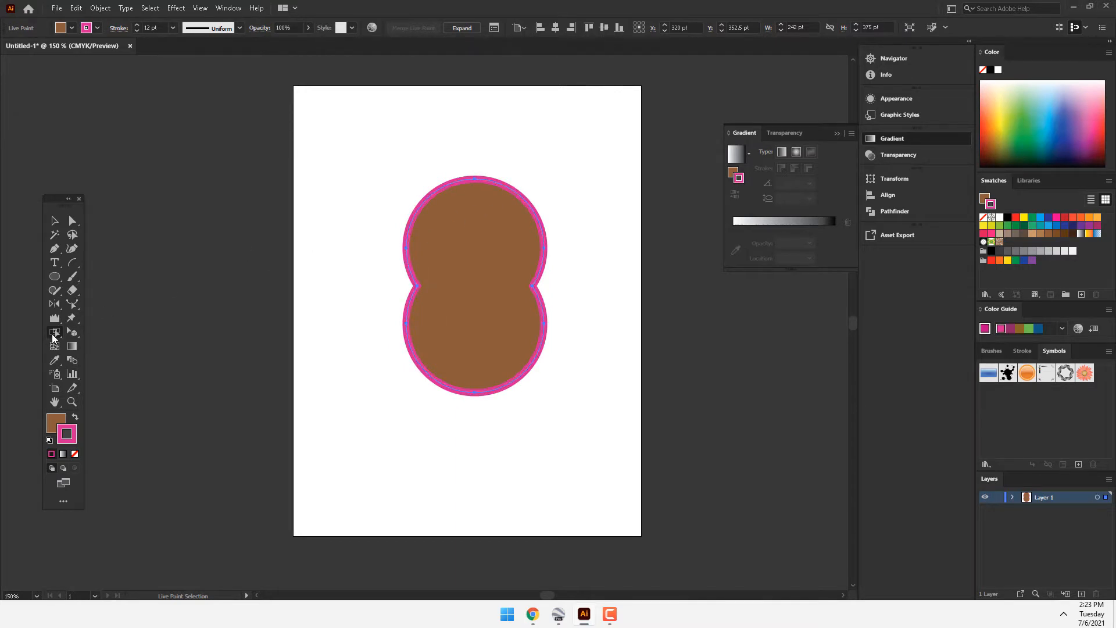
Step: Select the shape's outline with the Live Paint Selection tool and recolor it dark blue
mouse_move(52, 333)
mouse_down()
mouse_move(112, 363)
mouse_move(135, 360)
mouse_up()
click(511, 193)
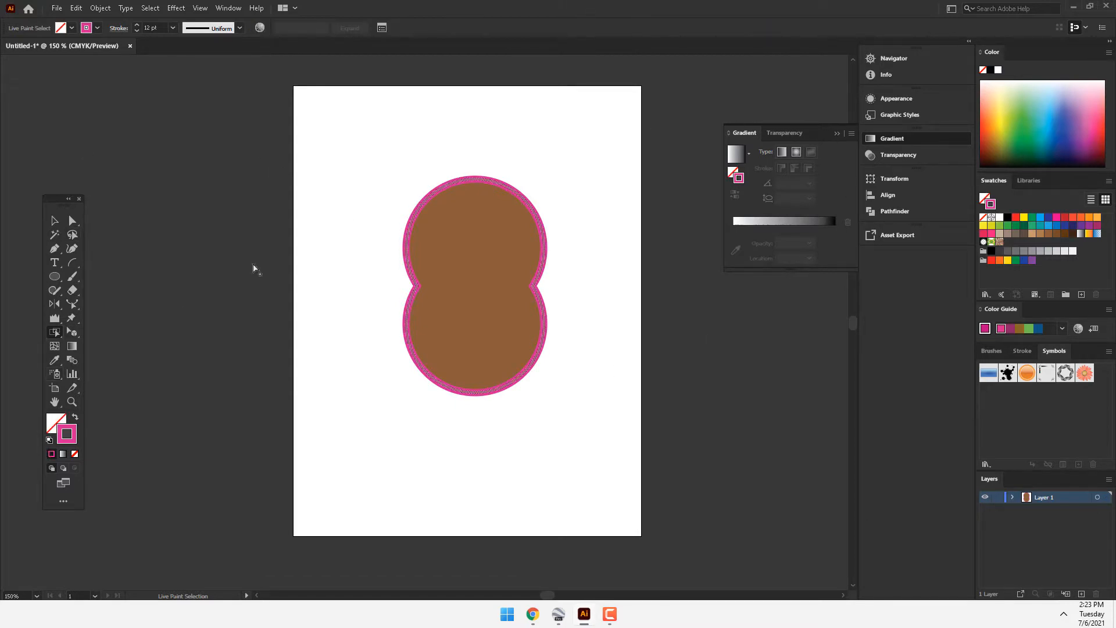
click(1052, 149)
mouse_move(1052, 150)
mouse_down()
mouse_move(1022, 140)
mouse_move(1082, 144)
mouse_up()
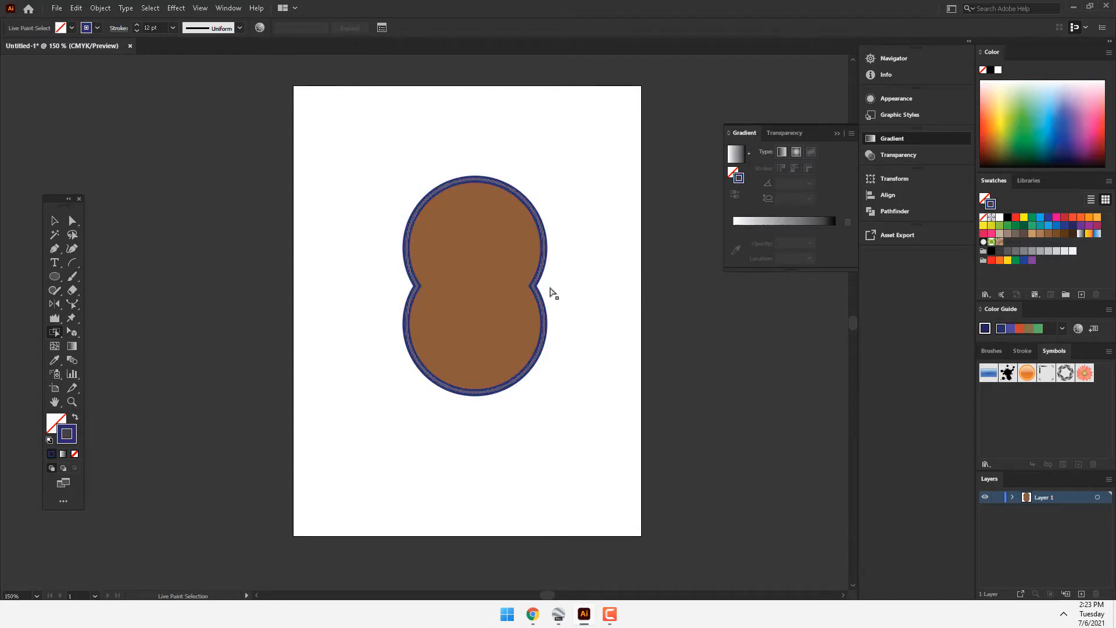
Step: Select the shape's inner face with Live Paint Selection and try several colors, ending on a light orange fill
click(496, 242)
drag(1078, 124, 1024, 156)
click(1032, 225)
click(1065, 225)
click(1097, 217)
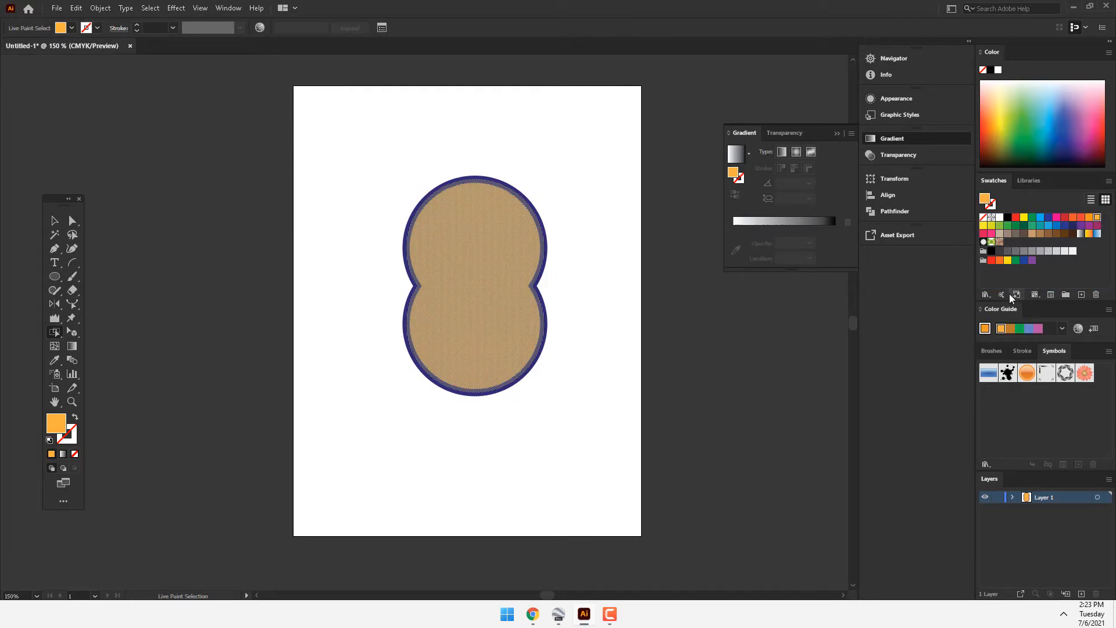